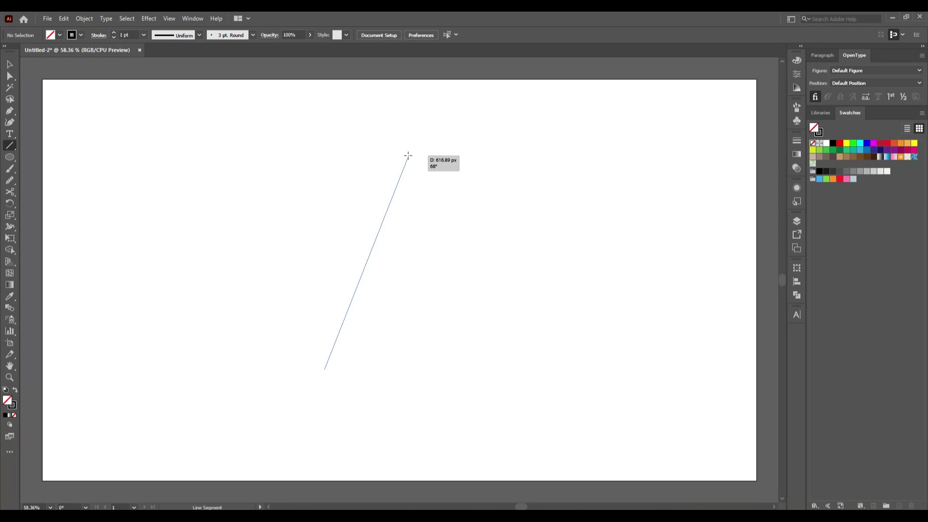
Step: Draw a steep diagonal line about 272 px wide and 521 px high, and place a parallel copy about 60 px to its right
mouse_move(408, 155)
left_mouse_down()
mouse_move(395, 152)
mouse_move(425, 176)
left_mouse_up()
key("v")
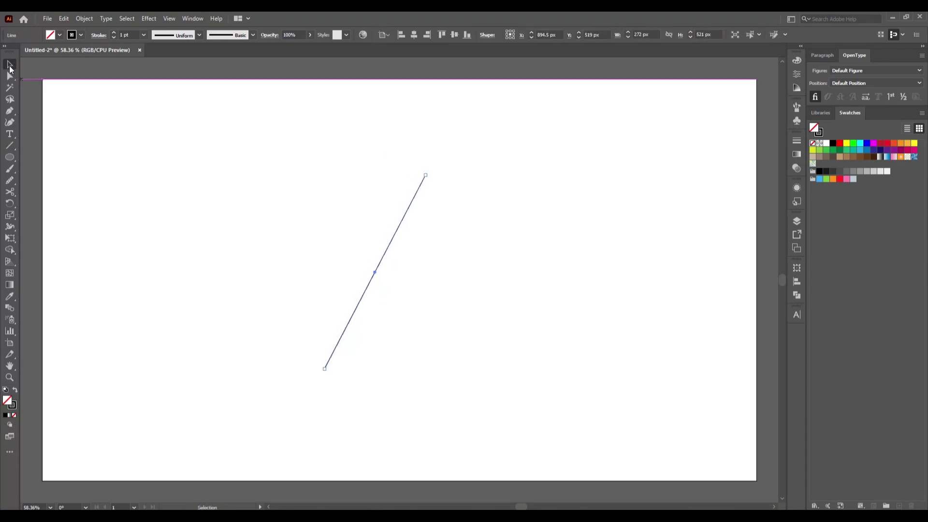
left_click_drag(331, 259, 381, 297)
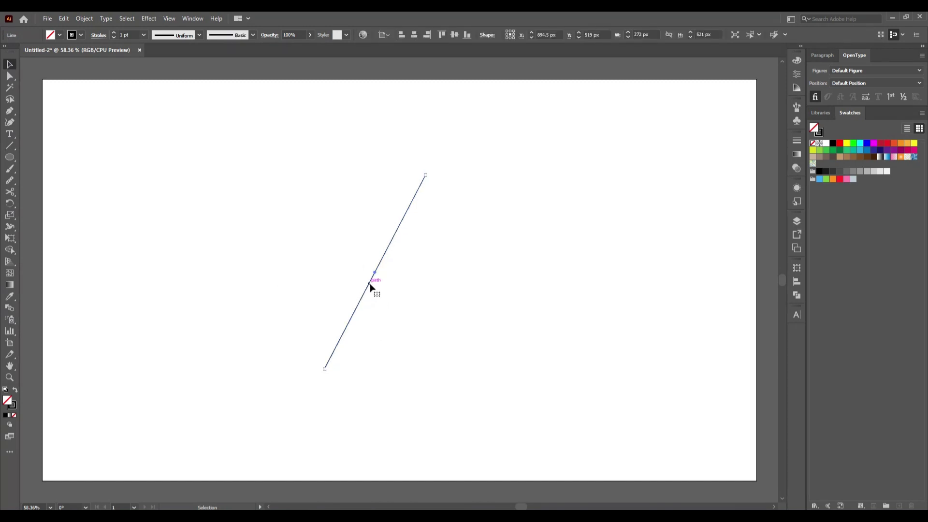
left_click(370, 283, "shift")
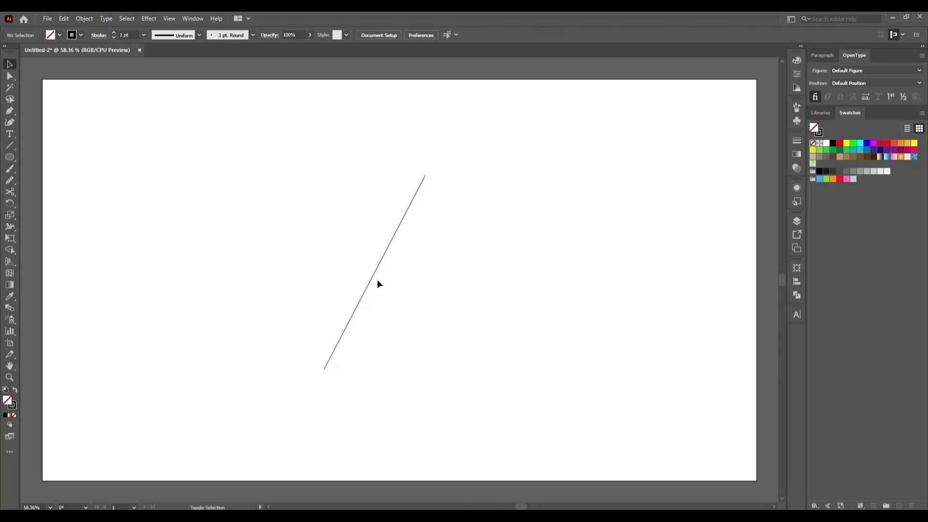
left_click_drag(373, 275, 395, 282)
left_click(413, 336)
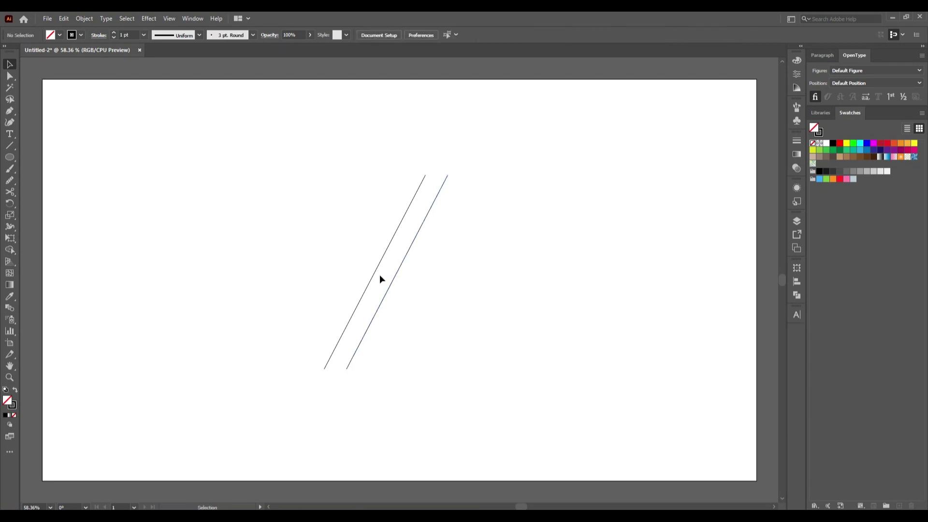
Step: Group the two parallel diagonal lines
left_click_drag(338, 198, 420, 316)
right_click(398, 270)
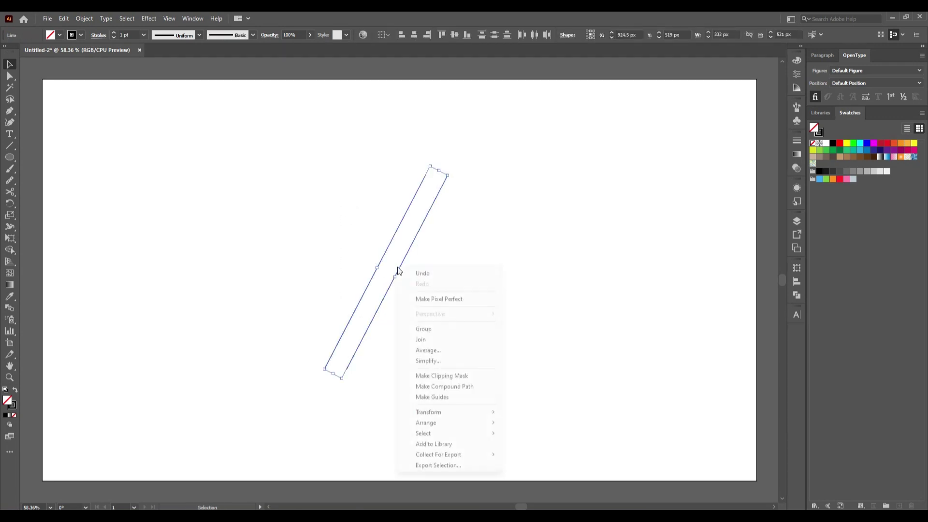
left_click(424, 329)
Step: Make a copy of the grouped lines reflected across the vertical axis, and shift it right so both pairs cross near the top like an A
right_click(363, 269)
mouse_move(400, 382)
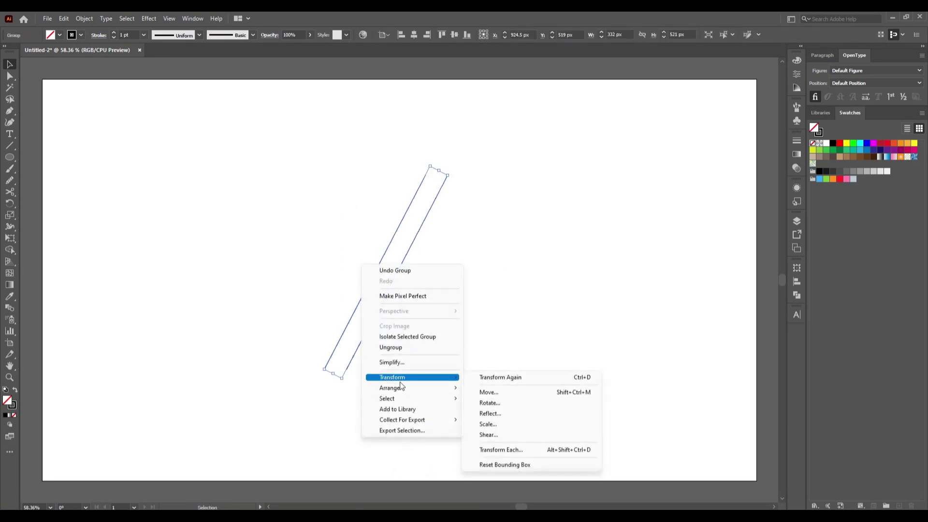
left_click(528, 418)
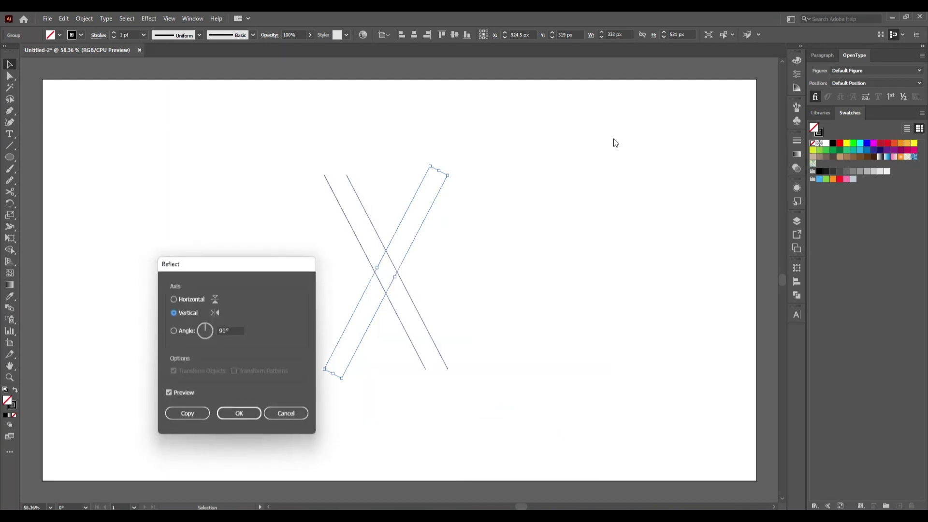
left_click(187, 413)
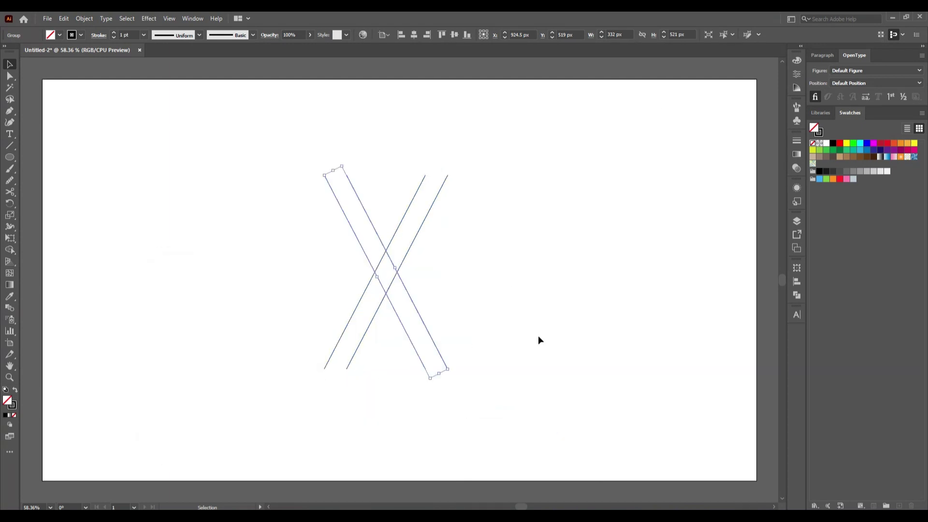
left_click(538, 336)
left_click_drag(421, 315, 482, 298)
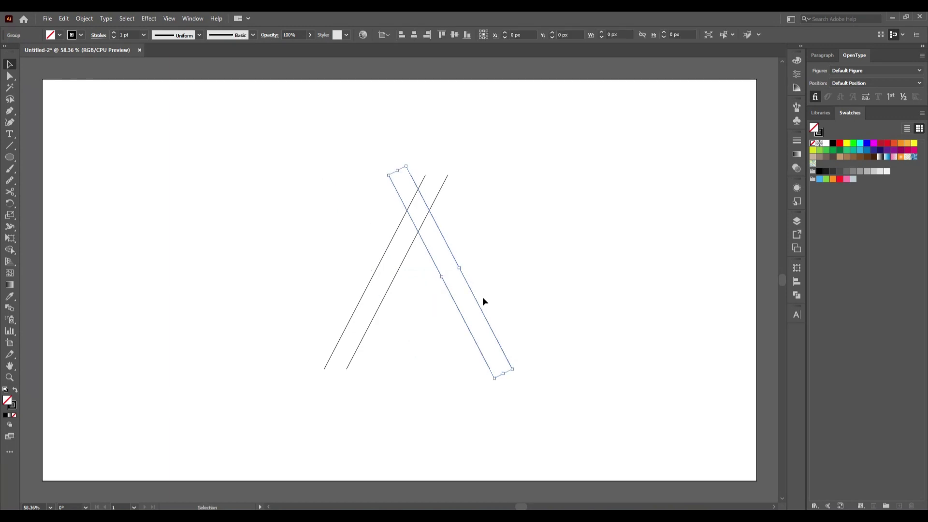
left_click(515, 299)
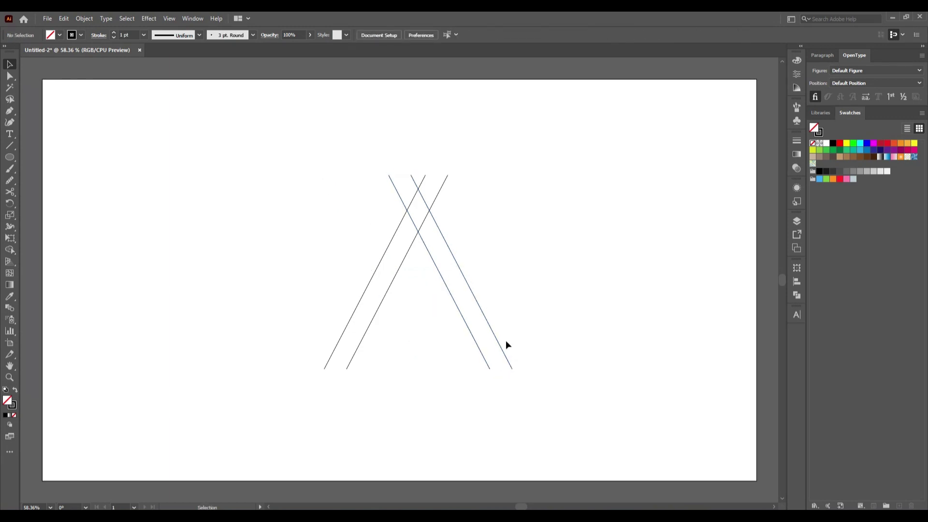
Step: Draw a horizontal line about 92 px long through the two upper outer crossings of the diagonals
left_click(9, 145)
left_click_drag(398, 211, 433, 212)
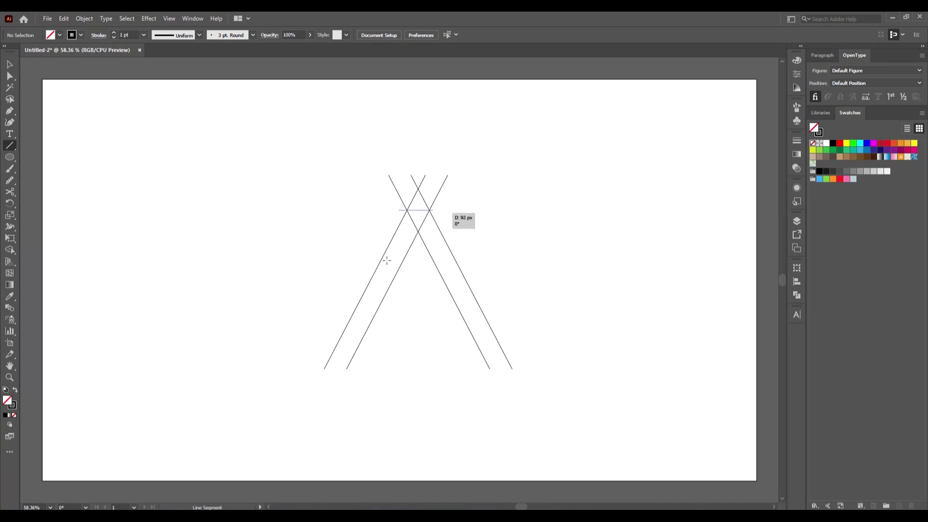
key("v")
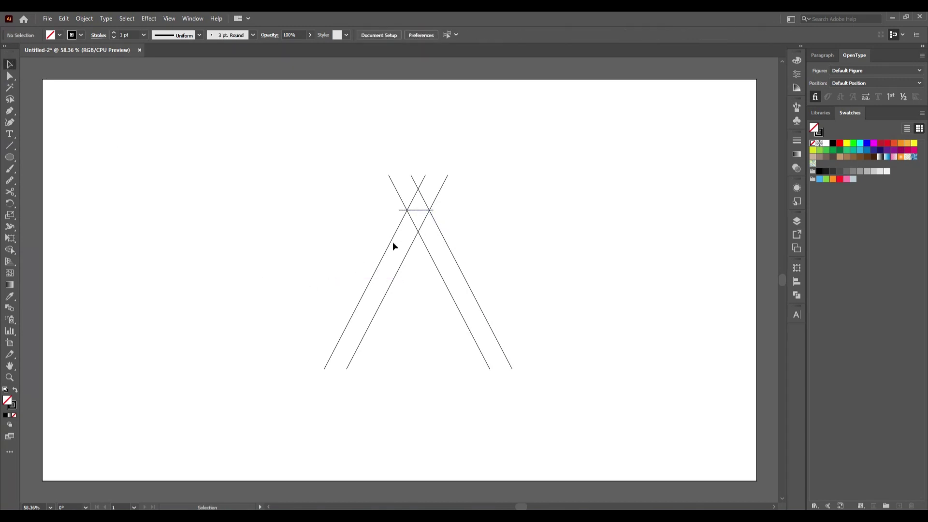
left_click(425, 212)
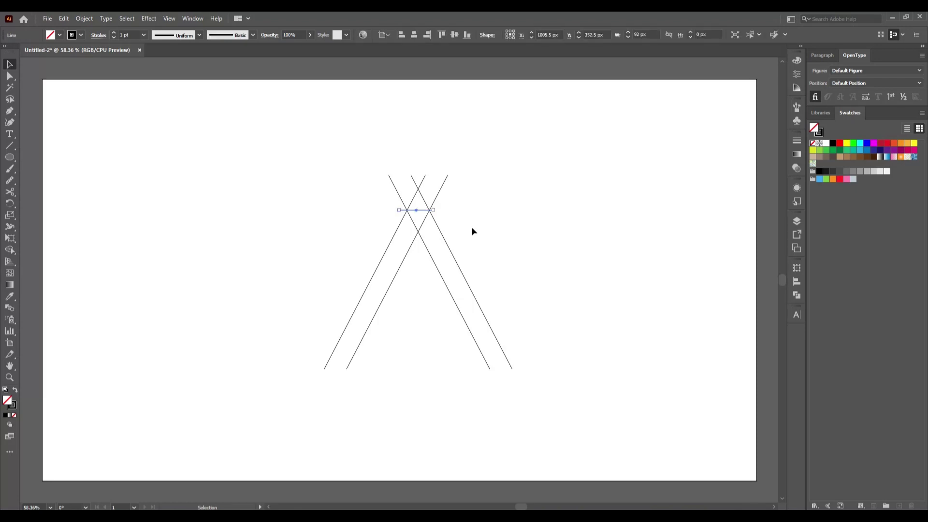
left_click(468, 214)
Step: Draw a horizontal baseline about 540 px long across the diagonals just above their lower ends
left_click(12, 147)
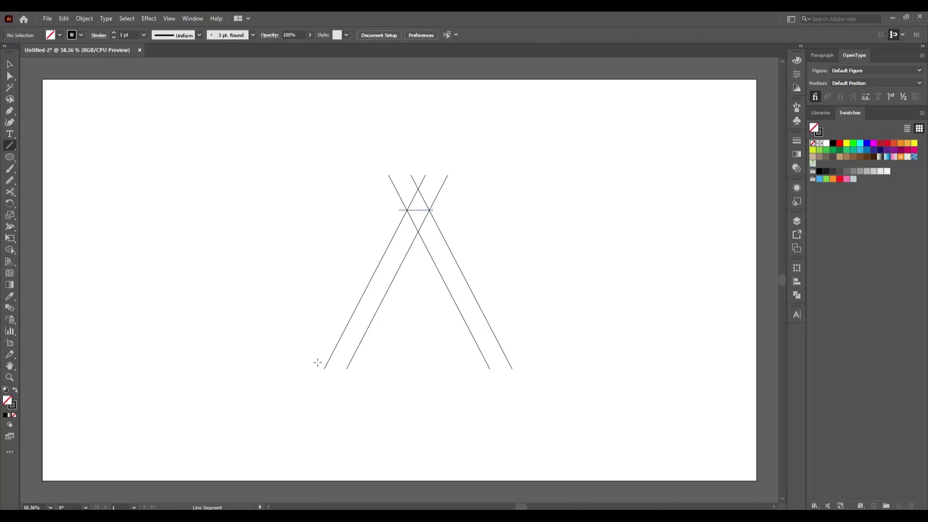
left_click_drag(317, 363, 519, 362)
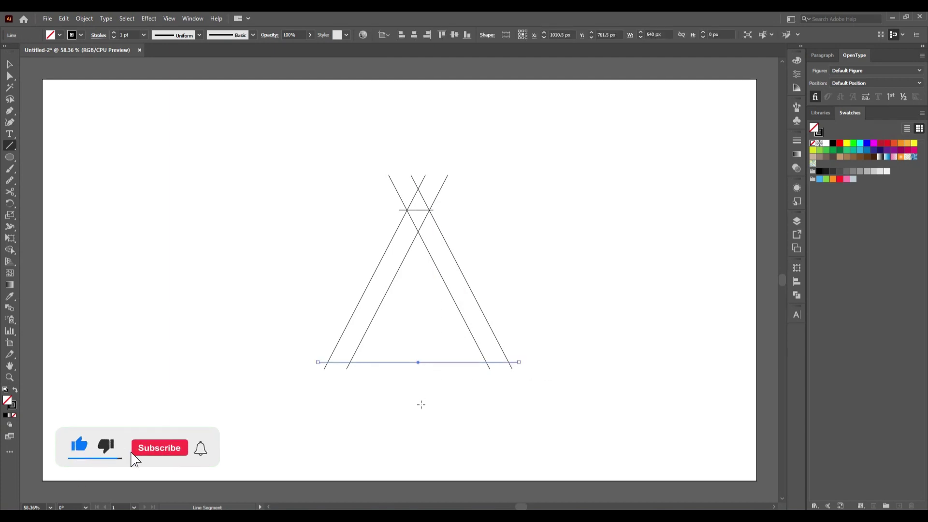
left_click(10, 64)
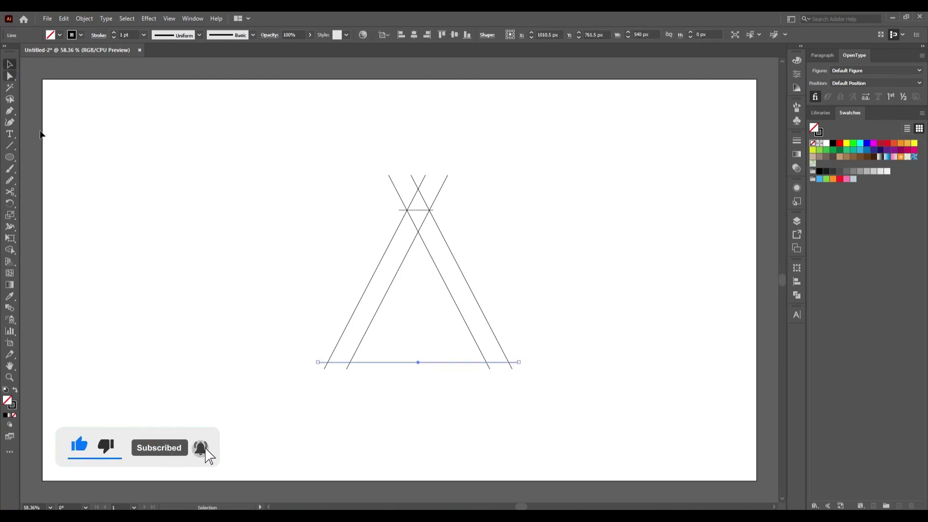
left_click(229, 287)
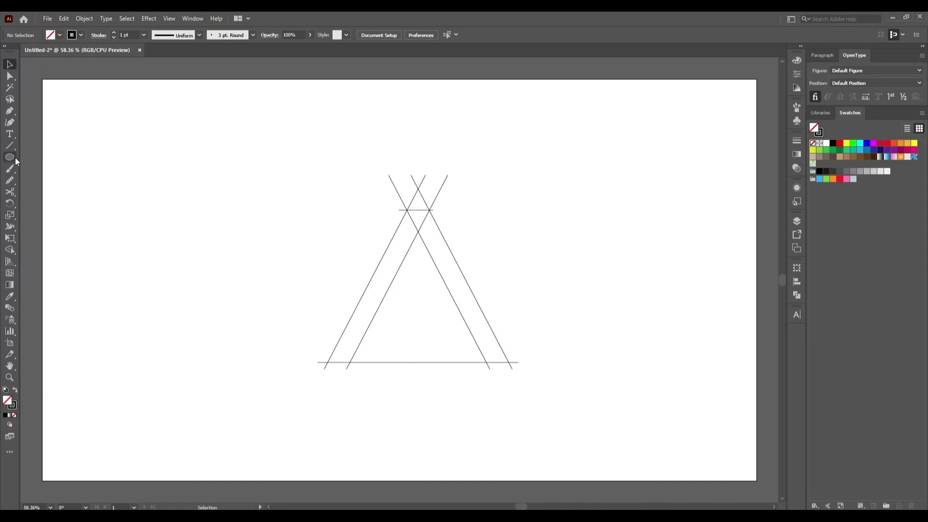
Step: Group all the diagonal and horizontal lines together
left_click_drag(290, 169, 526, 379)
right_click(418, 311)
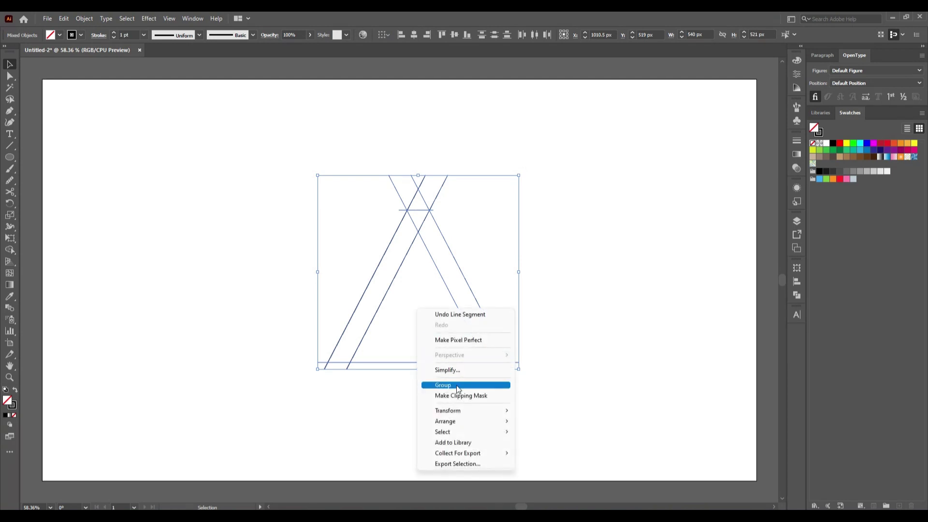
left_click(456, 384)
left_click(551, 393)
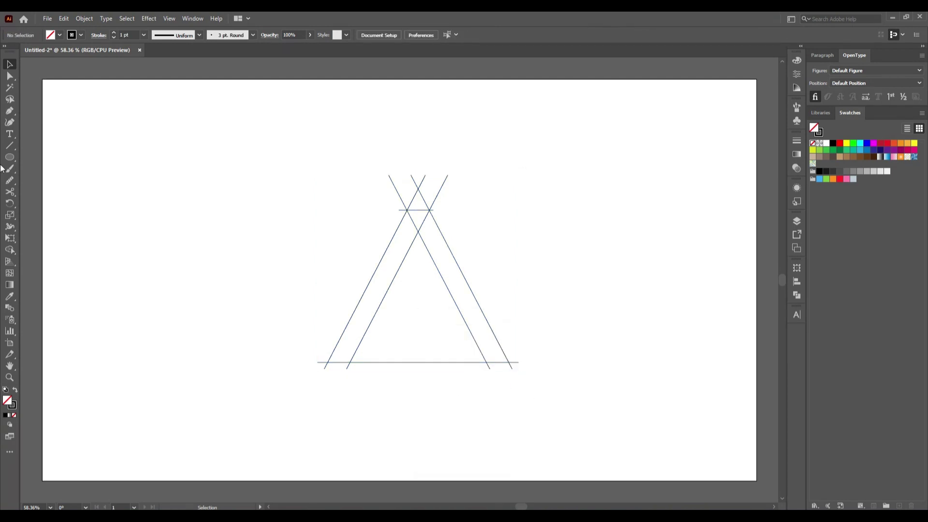
Step: Draw a horizontal crossbar line about 478 px long across the middle of the A shape
left_click(10, 145)
left_click_drag(329, 296, 508, 314)
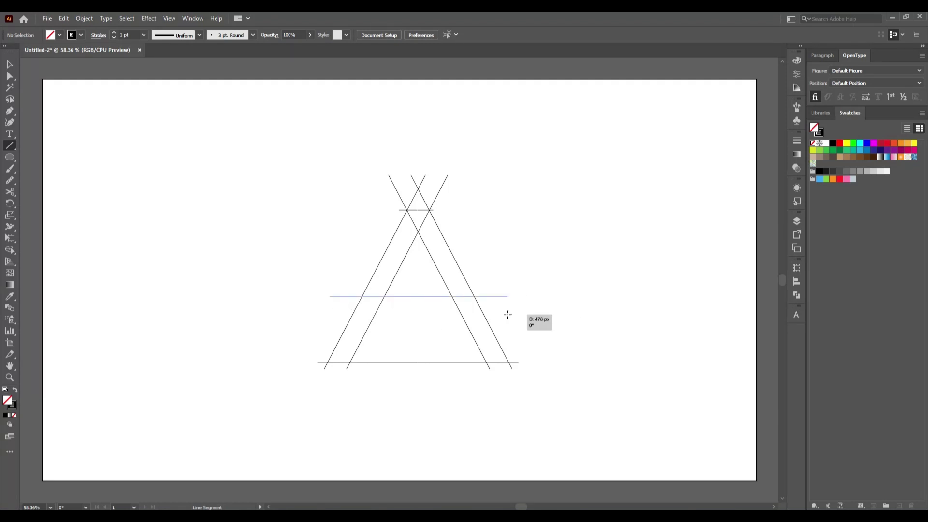
left_click_drag(508, 315, 507, 315)
left_click(10, 63)
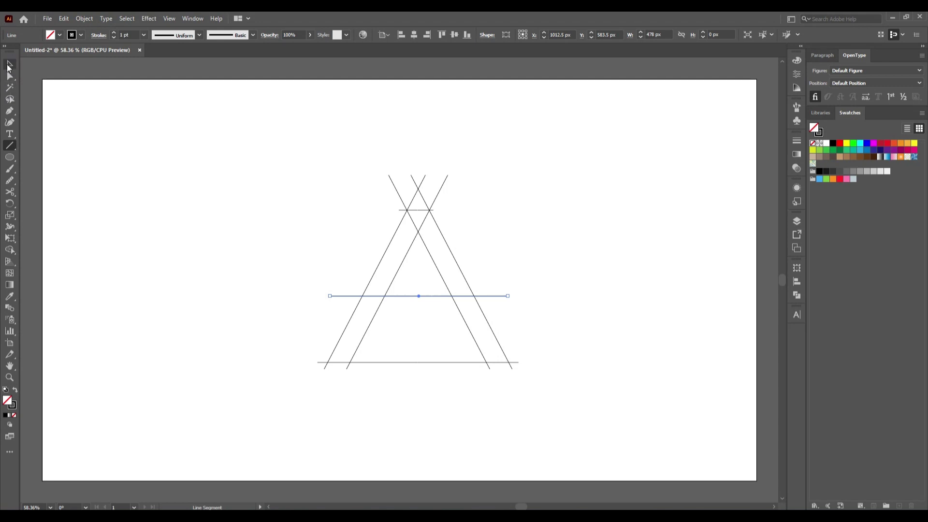
Step: Use the Shape Builder on all the lines to remove the diagonal ends below the baseline and above the top line
mouse_move(271, 173)
left_mouse_down()
mouse_move(480, 393)
mouse_move(520, 416)
left_mouse_up()
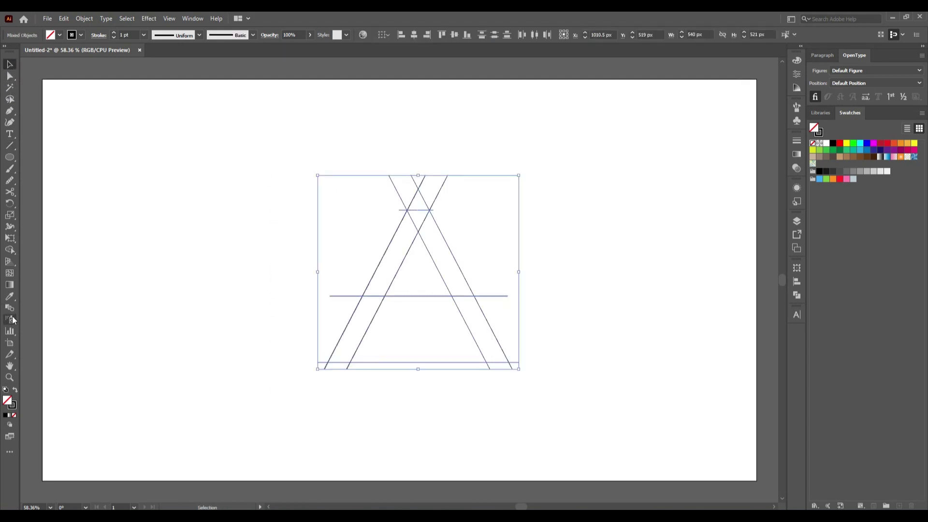
left_click(10, 250)
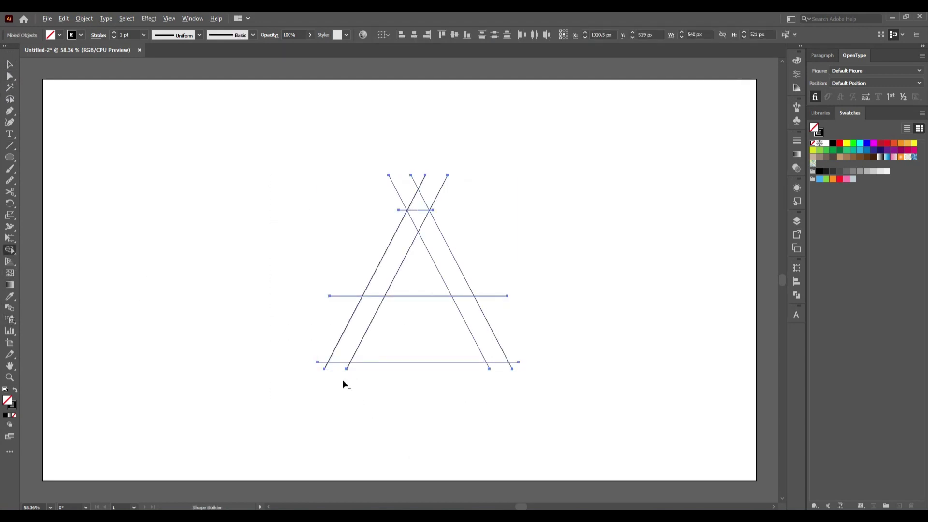
left_click_drag(333, 366, 320, 367)
left_click_drag(508, 369, 521, 367)
mouse_move(387, 201)
left_mouse_down()
mouse_move(466, 206)
mouse_move(410, 172)
left_mouse_up()
left_click_drag(377, 198, 451, 161)
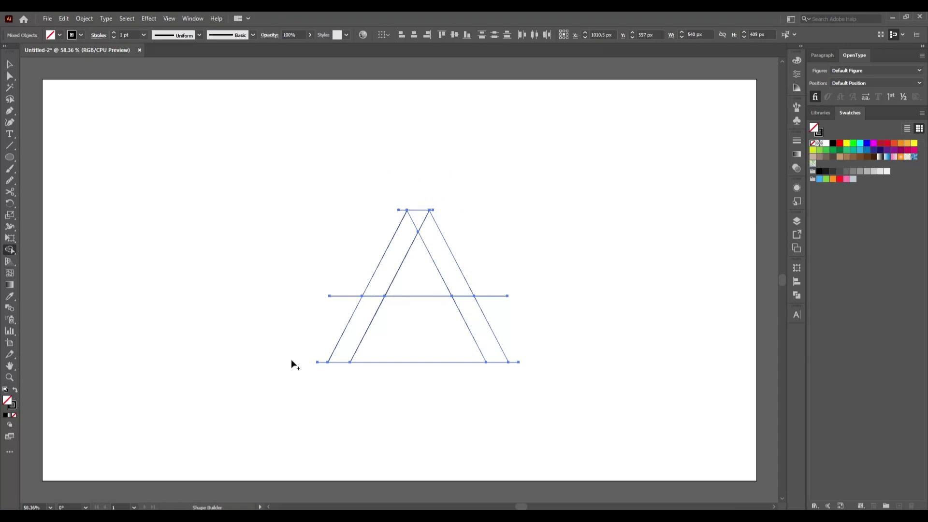
key("v")
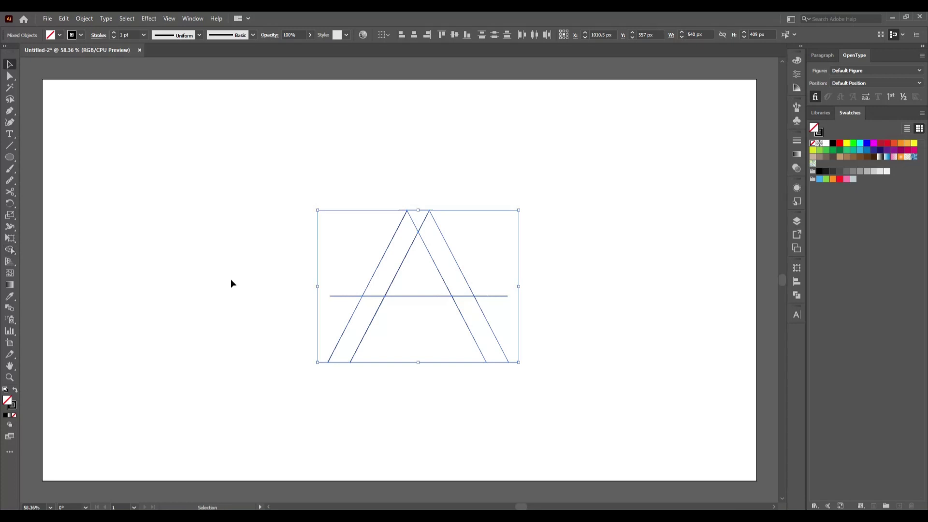
left_click(231, 283)
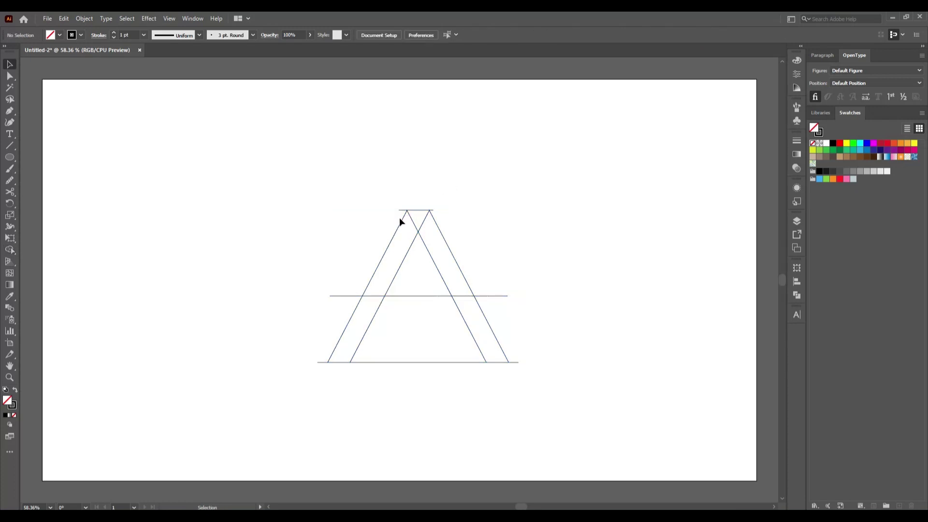
Step: Align the crossbar and the A-shaped group by their vertical centers
left_click_drag(360, 177, 496, 389)
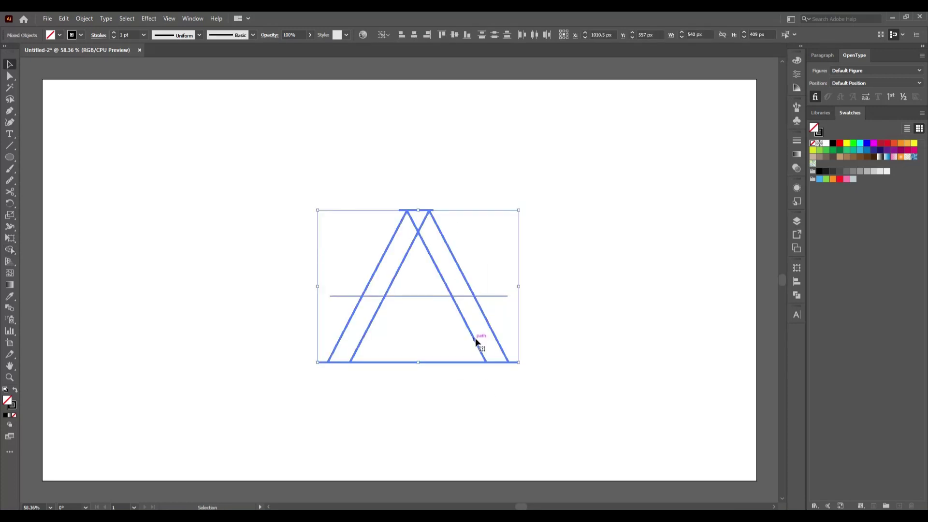
left_click(453, 34)
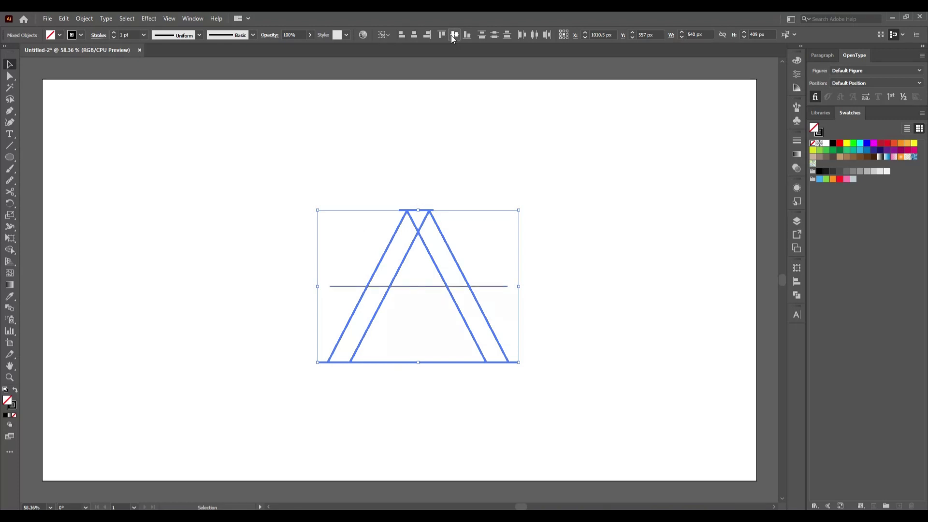
left_click(613, 357)
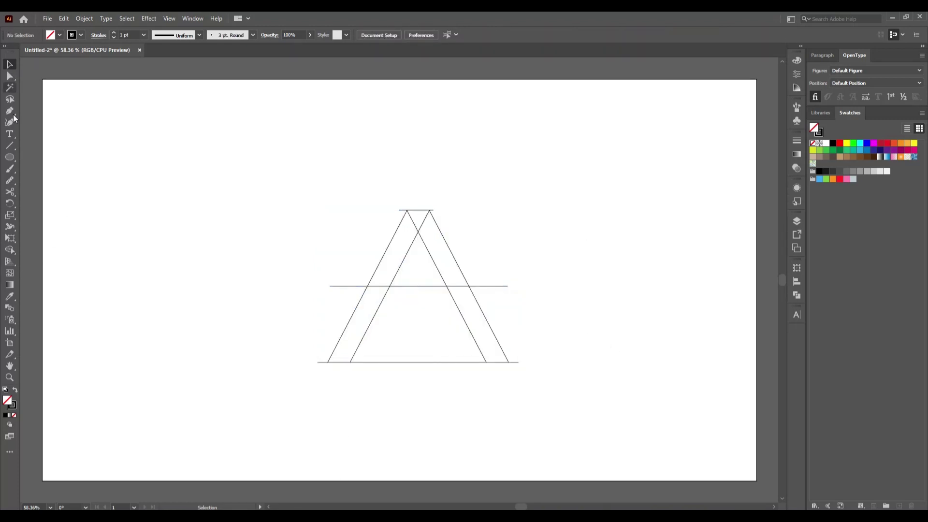
Step: Move the whole A construction up and left to about X 942.5 px, Y 489 px
left_click_drag(305, 171, 580, 387)
left_click_drag(478, 346, 448, 322)
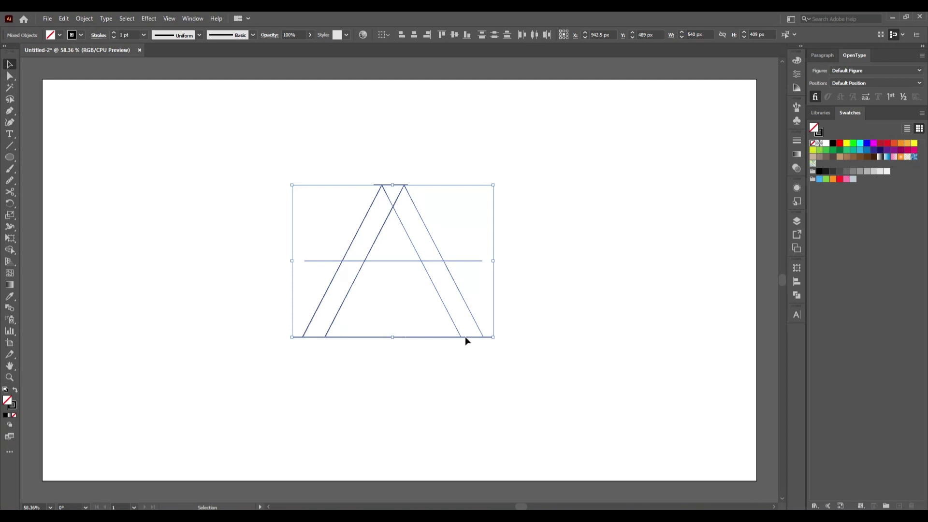
scroll(419, 276, "up", 1)
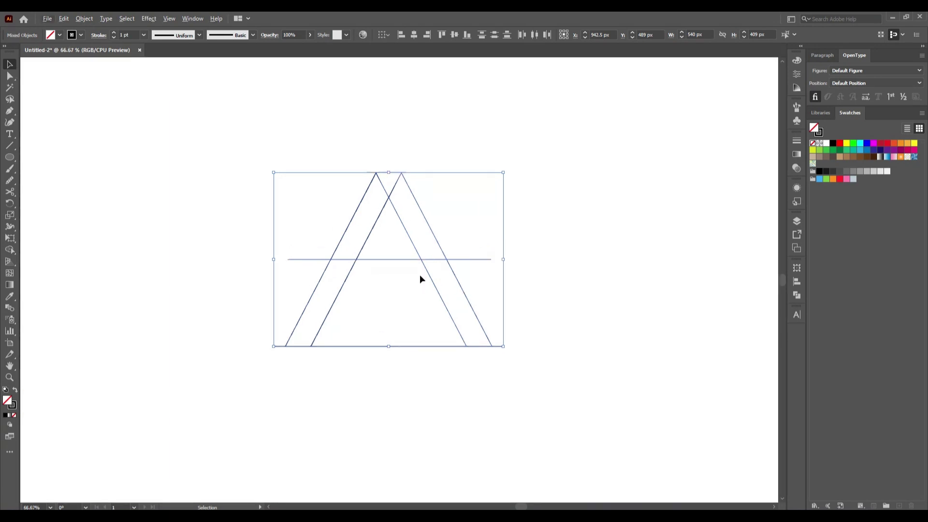
left_click(532, 426)
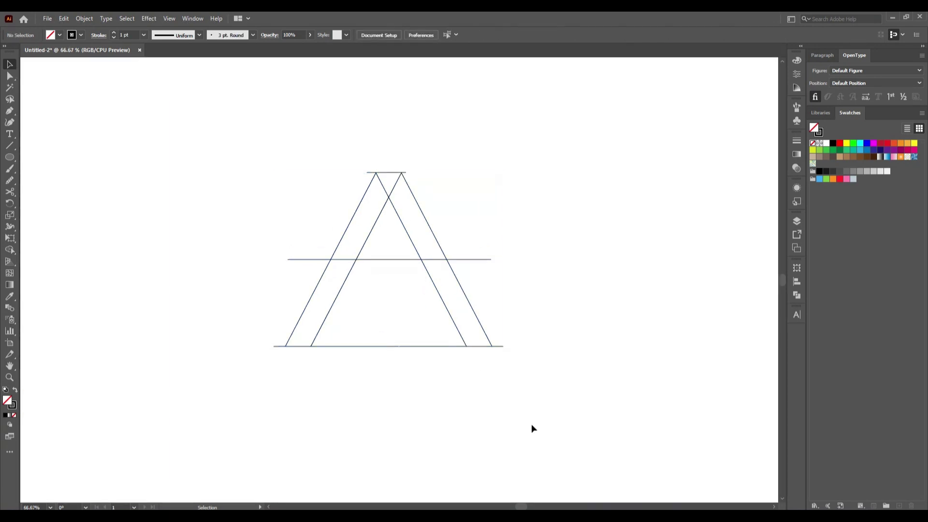
Step: Draw a Pen curve from the inner left foot on the baseline up to where the crossbar meets the outer right diagonal
left_click(10, 113)
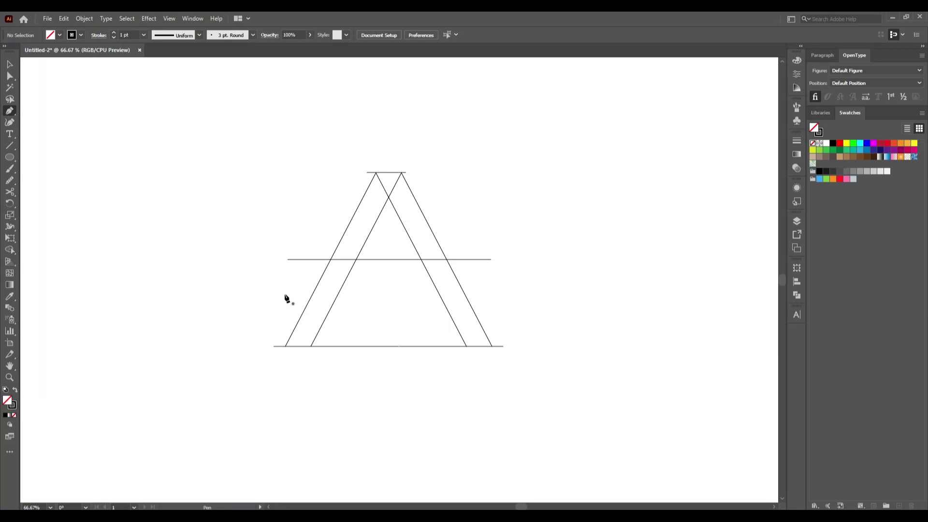
left_click(311, 346)
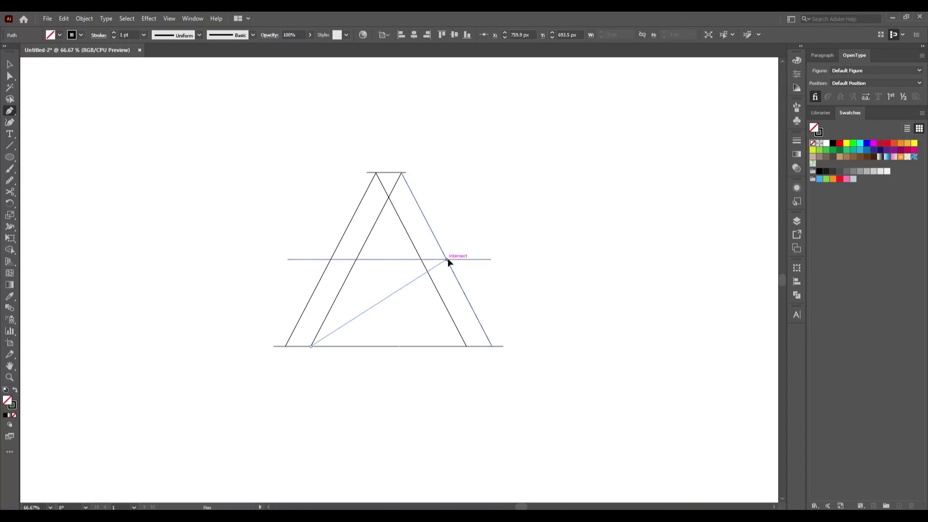
left_click_drag(446, 259, 494, 254)
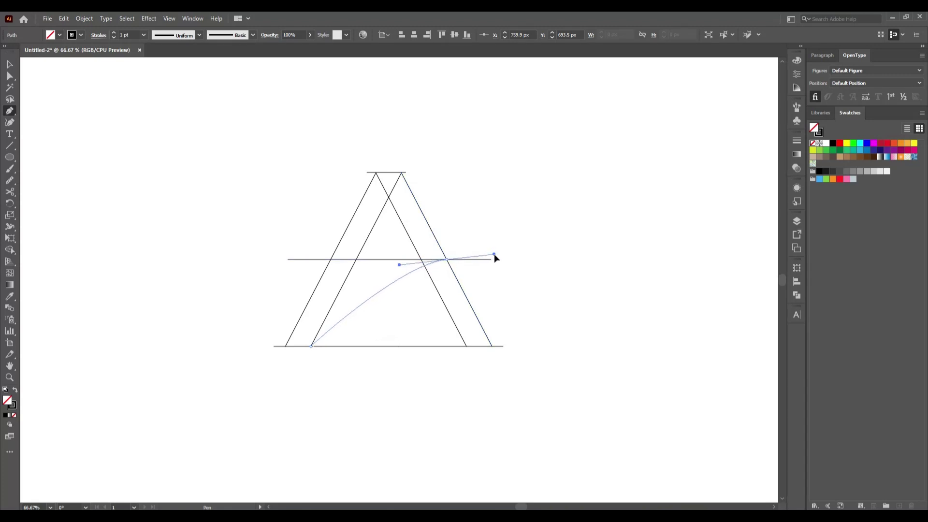
left_click_drag(494, 254, 521, 251)
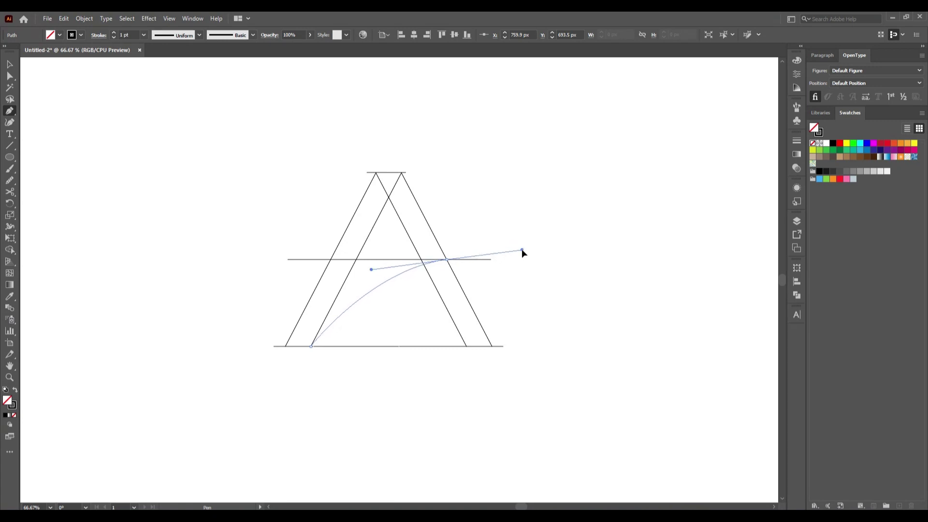
left_click_drag(522, 250, 521, 250)
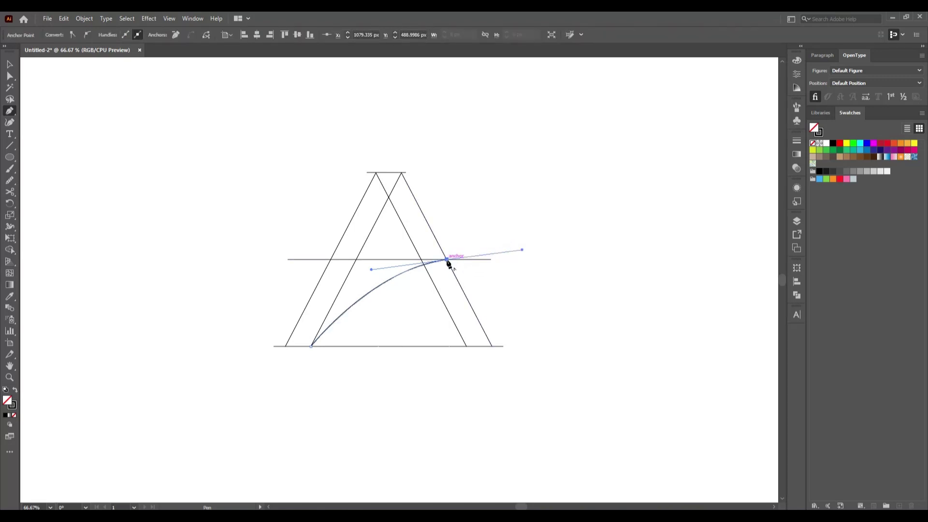
Step: Continue the path with an outward-bulging curve to the outer right diagonal at about X 1000 px, Y 337 px, and remove its outgoing handle
mouse_move(448, 262)
left_mouse_down()
mouse_move(448, 186)
mouse_move(433, 182)
mouse_move(456, 185)
mouse_move(449, 195)
mouse_move(414, 190)
mouse_move(414, 200)
mouse_move(350, 177)
mouse_move(352, 188)
mouse_move(340, 185)
left_mouse_up()
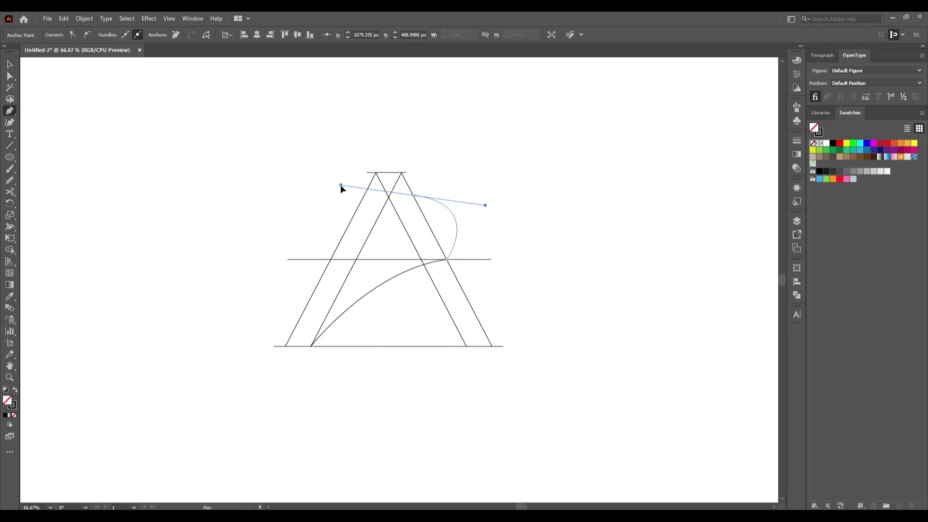
left_click_drag(340, 185, 340, 185)
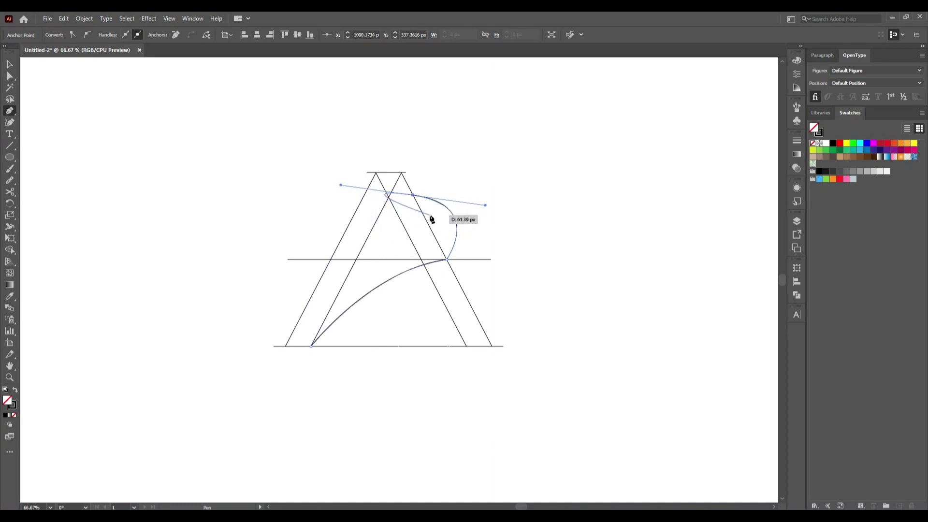
left_click(413, 195)
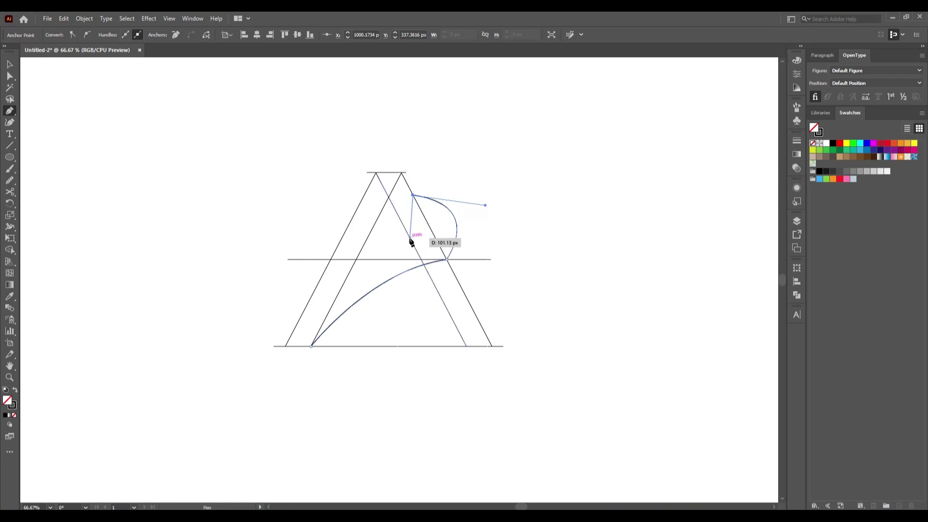
Step: Curve the path back through the inner right diagonal to the outer left foot, and close it along the baseline at its starting point
left_click_drag(410, 238, 383, 247)
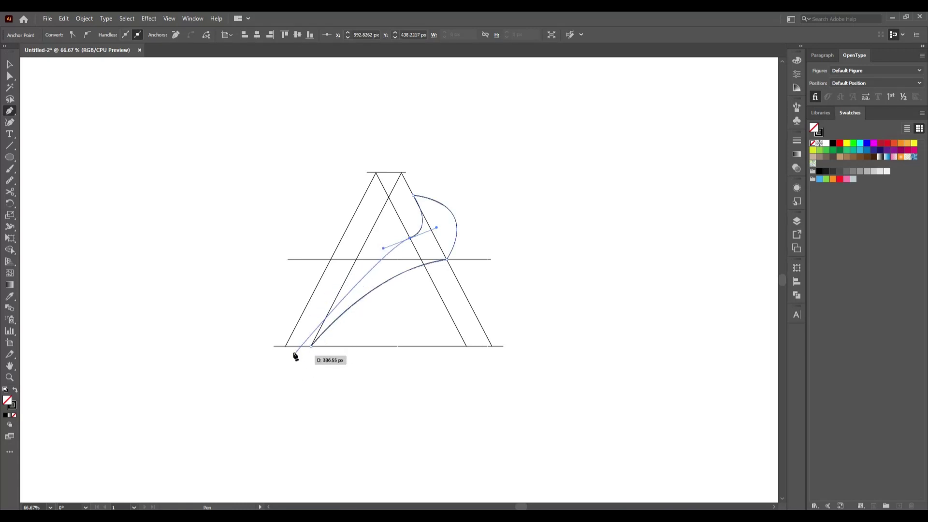
mouse_move(285, 346)
left_mouse_down()
mouse_move(269, 402)
mouse_move(251, 421)
left_mouse_up()
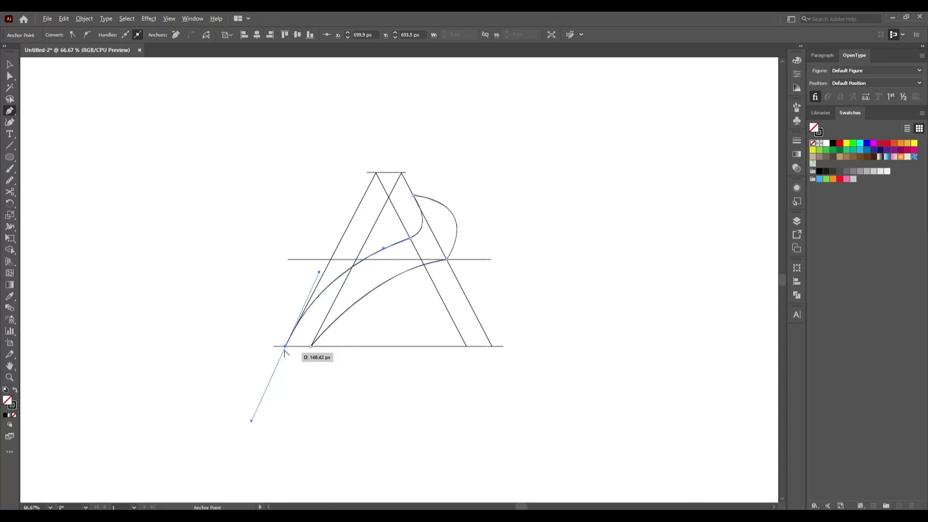
left_click(285, 346)
left_click(311, 346)
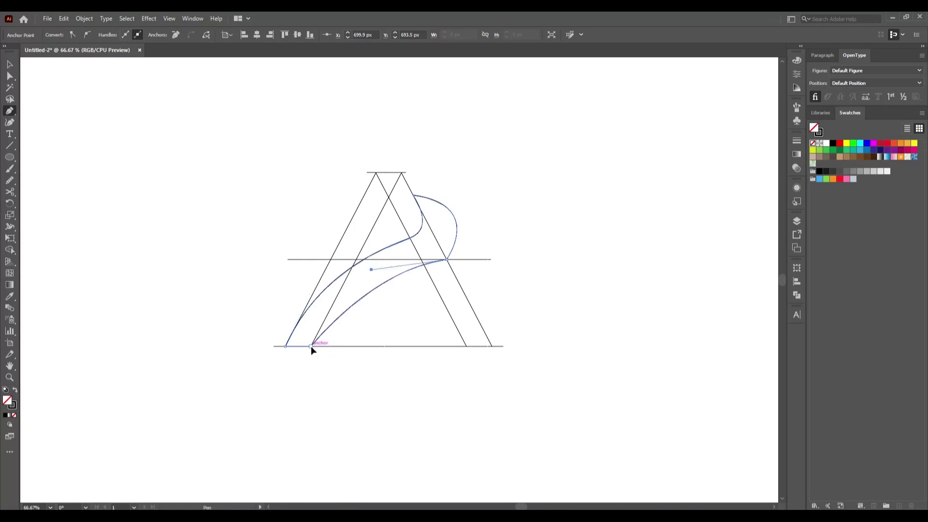
left_click(9, 64)
left_click(261, 312)
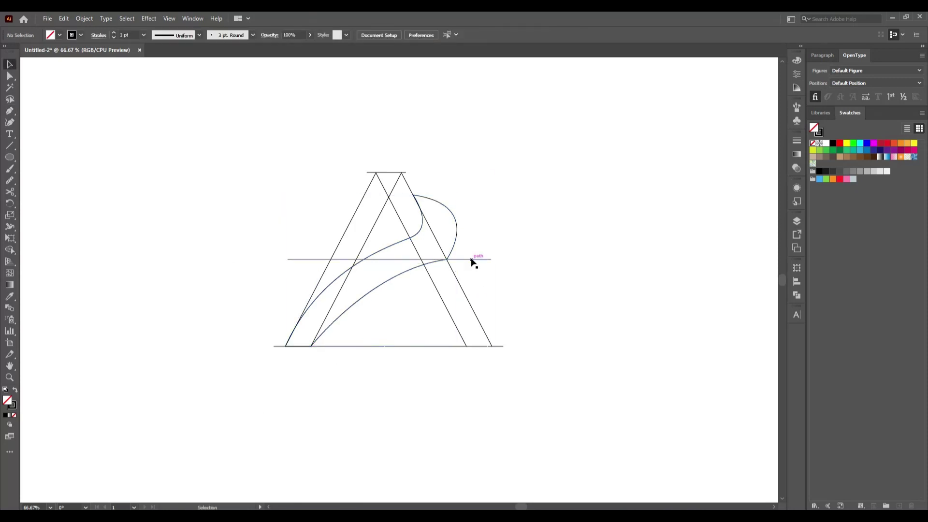
Step: Smooth the curved shape's corner at the crossbar, its inner bend, its outer bulge and its inner foot corner with the Smooth tool
left_click(456, 242)
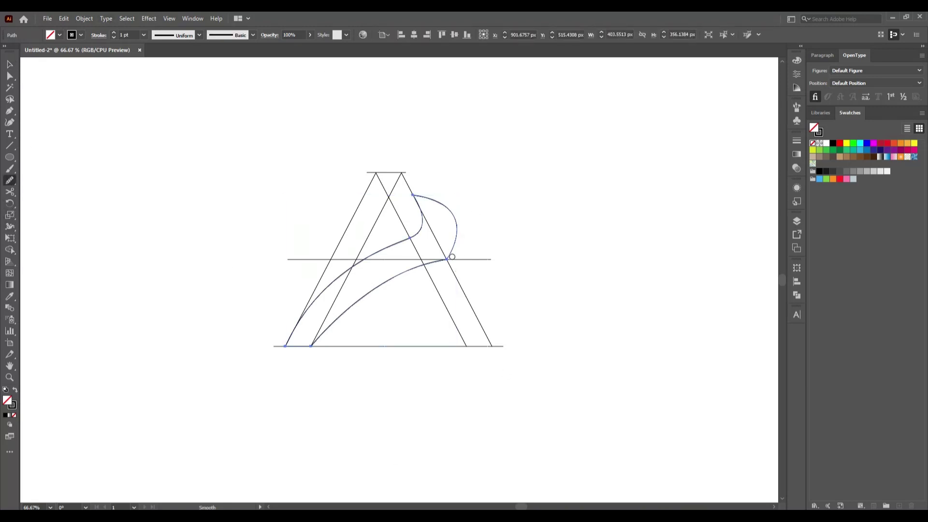
mouse_move(450, 254)
left_mouse_down()
mouse_move(459, 237)
mouse_move(449, 266)
mouse_move(419, 268)
mouse_move(449, 259)
mouse_move(407, 273)
mouse_move(447, 250)
mouse_move(424, 266)
mouse_move(437, 266)
left_mouse_up()
mouse_move(410, 239)
left_mouse_down()
mouse_move(418, 234)
mouse_move(428, 260)
left_mouse_up()
mouse_move(469, 222)
left_mouse_down()
mouse_move(449, 222)
mouse_move(441, 201)
mouse_move(466, 238)
mouse_move(442, 253)
left_mouse_up()
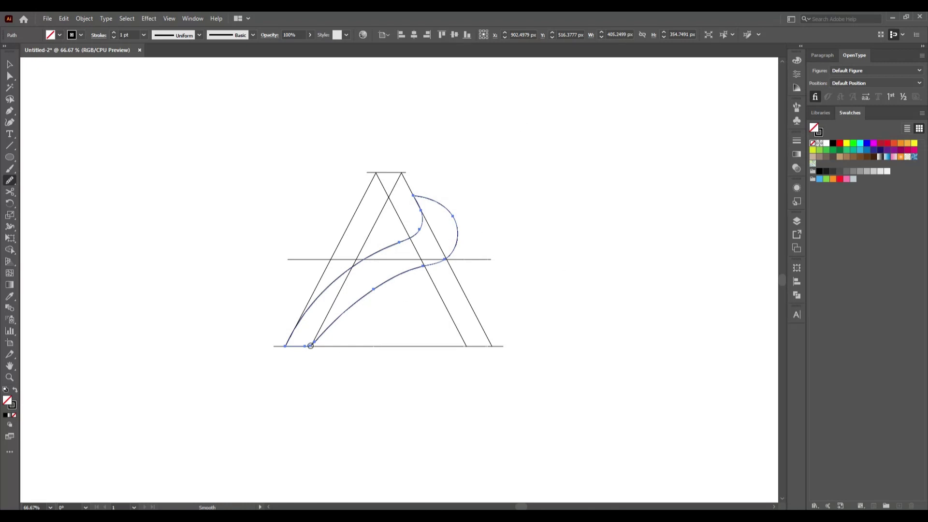
left_click_drag(310, 355, 310, 358)
left_click(10, 65)
left_click(216, 300)
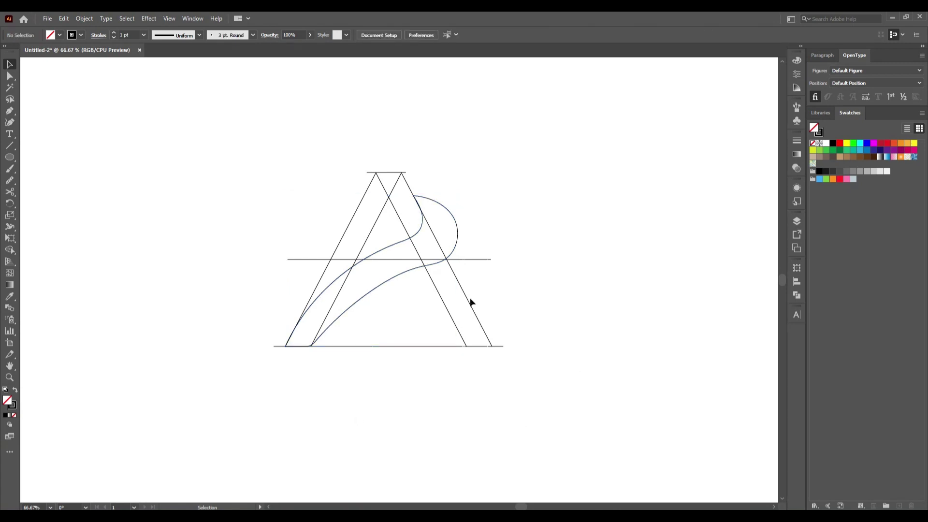
Step: Create a copy of the curved shape reflected across the vertical axis at 90°
right_click(457, 237)
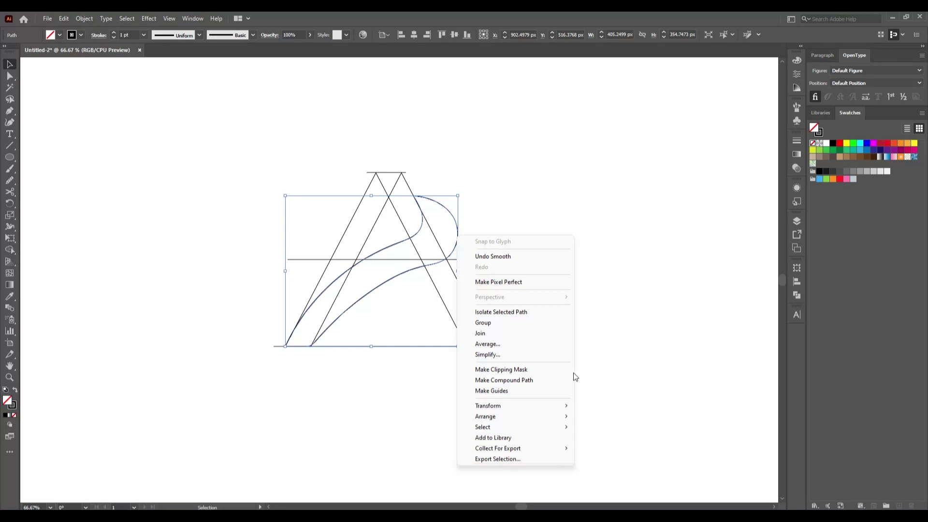
mouse_move(542, 406)
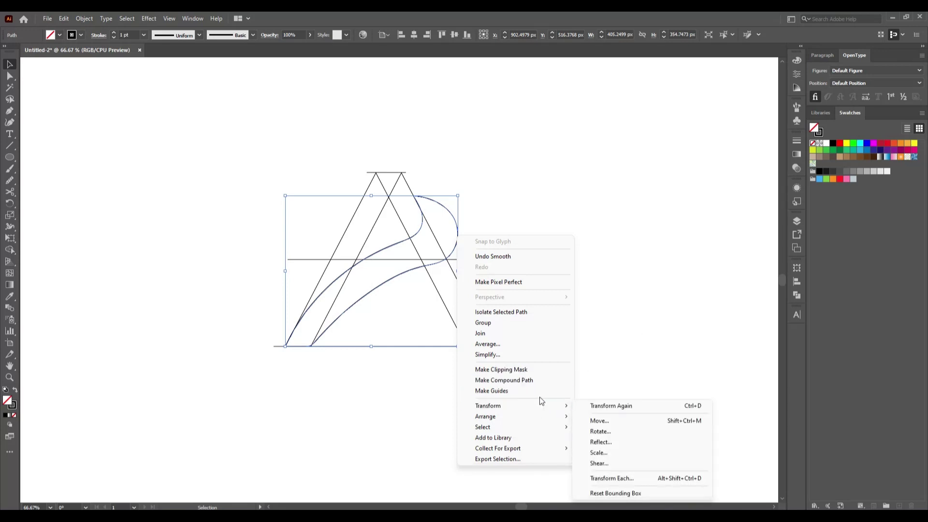
left_click(601, 441)
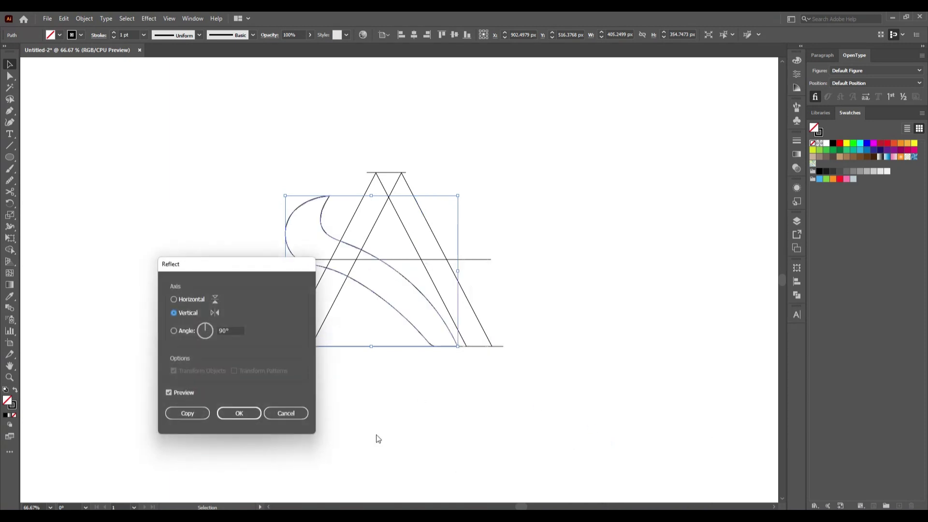
left_click(190, 411)
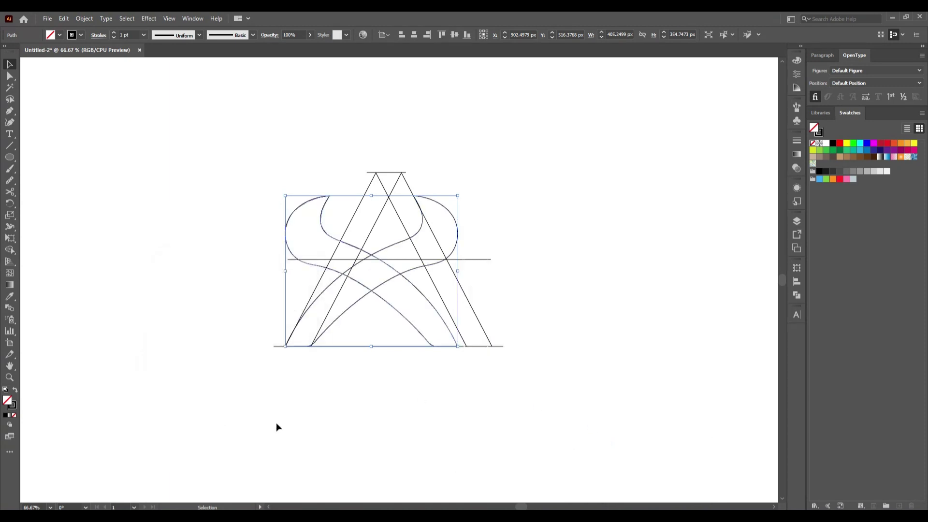
left_click(541, 389)
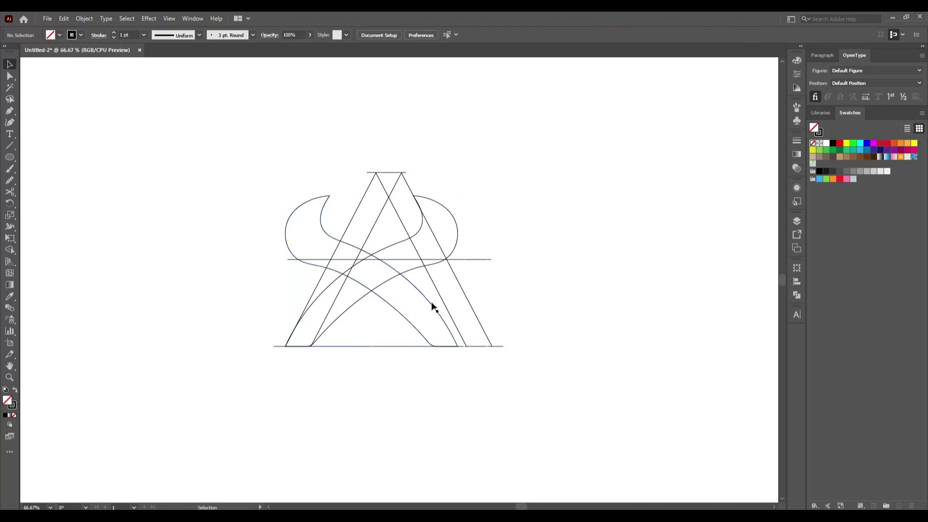
Step: Nudge the mirrored curved shape right to about X 983.5 px so its foot lines up with the A's right foot
left_click(434, 308)
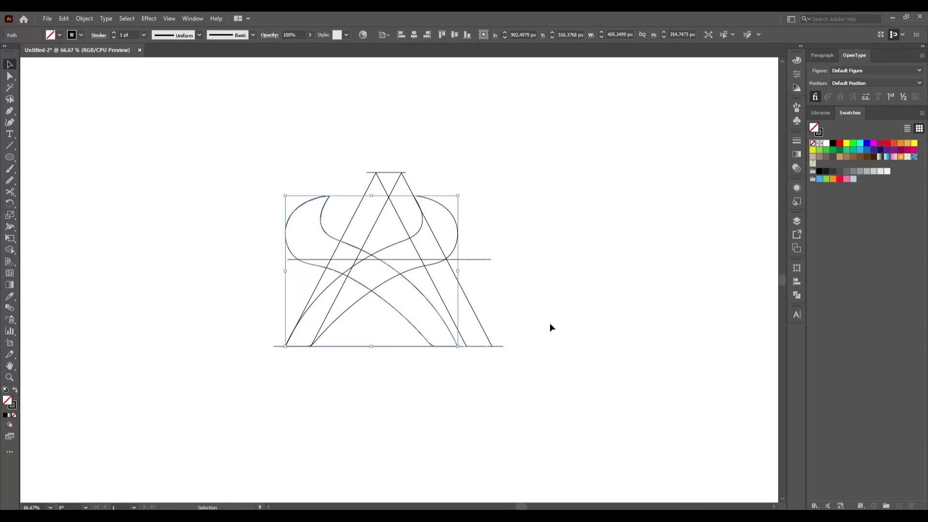
key("Right")
key("Right")
key("Right")
key("Right")
key("Right")
key("Right")
key("Right")
key("Right")
key("Right")
key("Right")
key("Right")
key("Right")
key("Right")
key("Right")
key("Right")
key("Right")
key("Right")
key("Right")
key("Right")
key("Right")
key("Right")
key("Right")
key("Right")
key("Right")
key("Right")
key("Right")
key("Right")
key("Right")
key("Right")
key("Right")
key("Right")
key("Right")
key("Right")
key("Right")
key("Right")
key("Right")
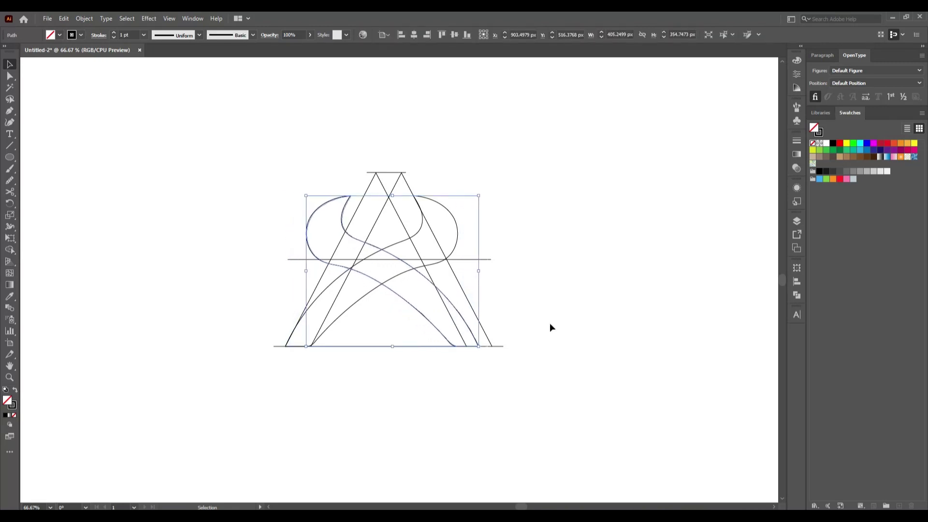
key("Right")
key("Right")
key("Right")
key("Right")
key("Right")
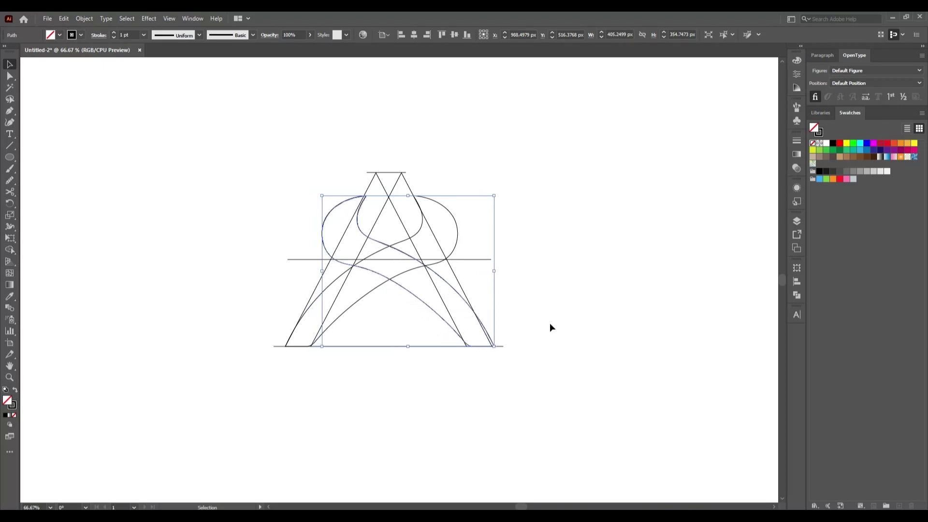
key("Left")
key("Left")
key("Left")
key("Left")
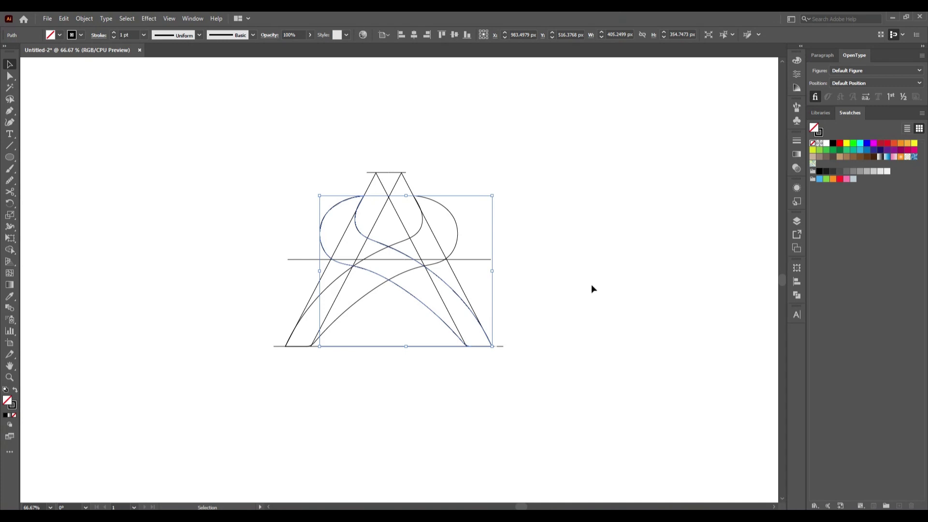
left_click(588, 325)
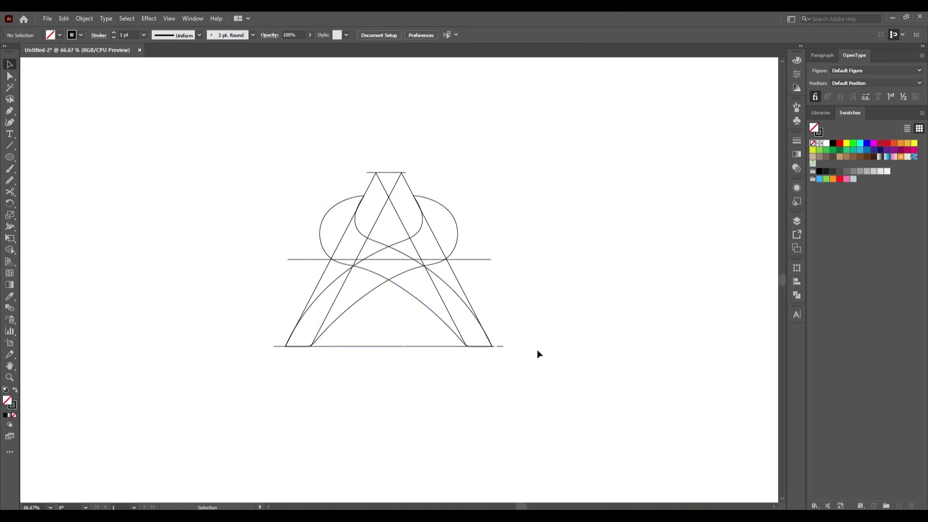
Step: Delete the horizontal crossbar line across the middle of the A
scroll(474, 356, "up", 3)
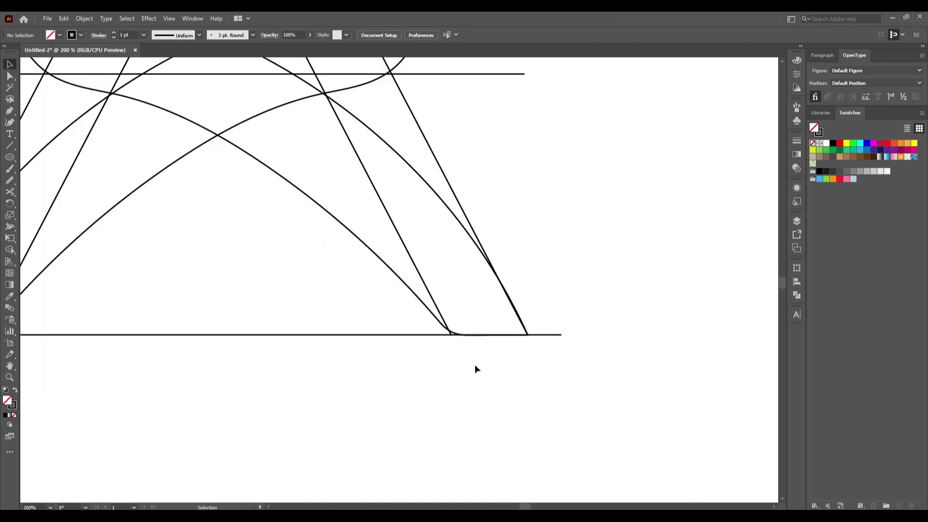
scroll(472, 362, "down", 2)
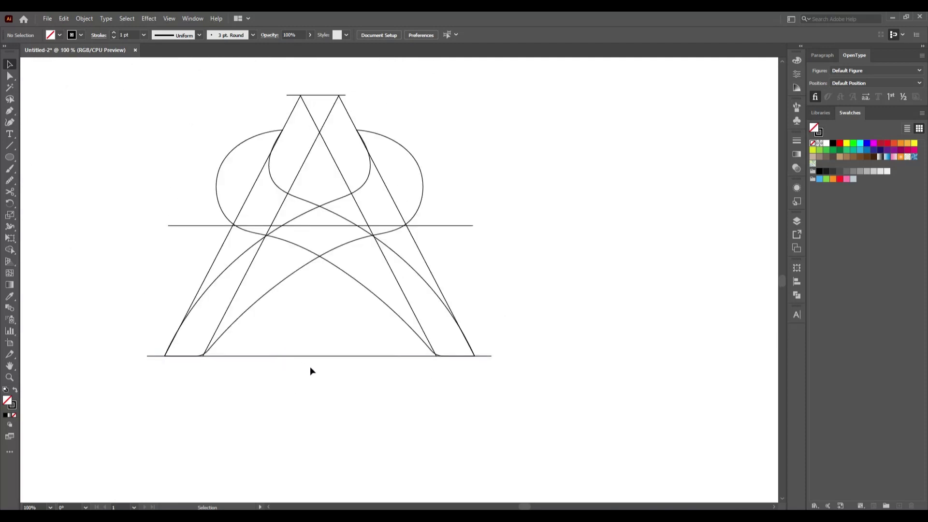
left_click(471, 226)
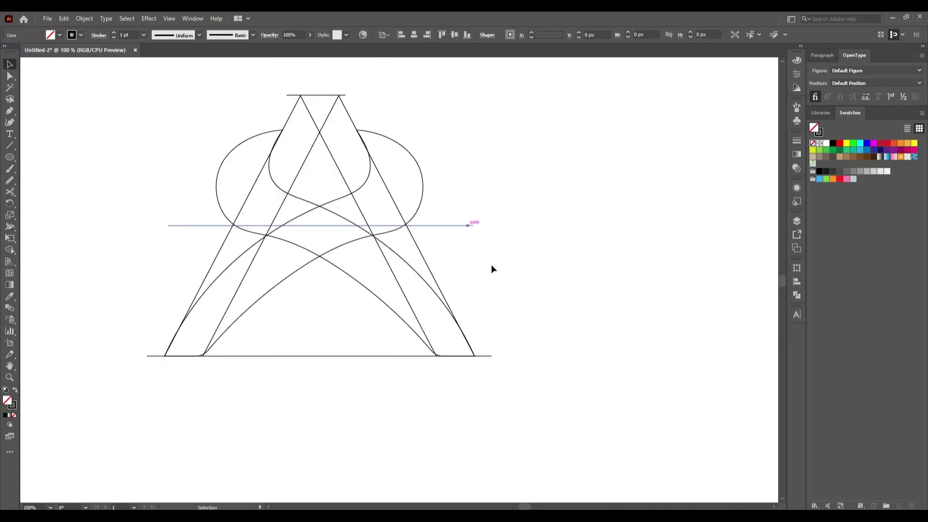
key("Delete")
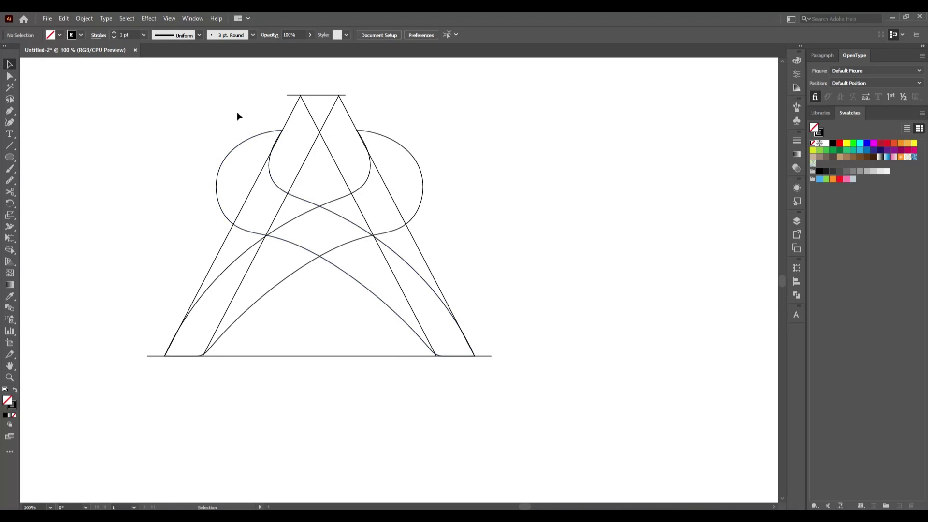
Step: Select the whole construction and use Shape Builder with a black fill to merge the left lobe's regions down to the central crossing
left_click_drag(206, 77, 490, 378)
scroll(287, 260, "up", 3)
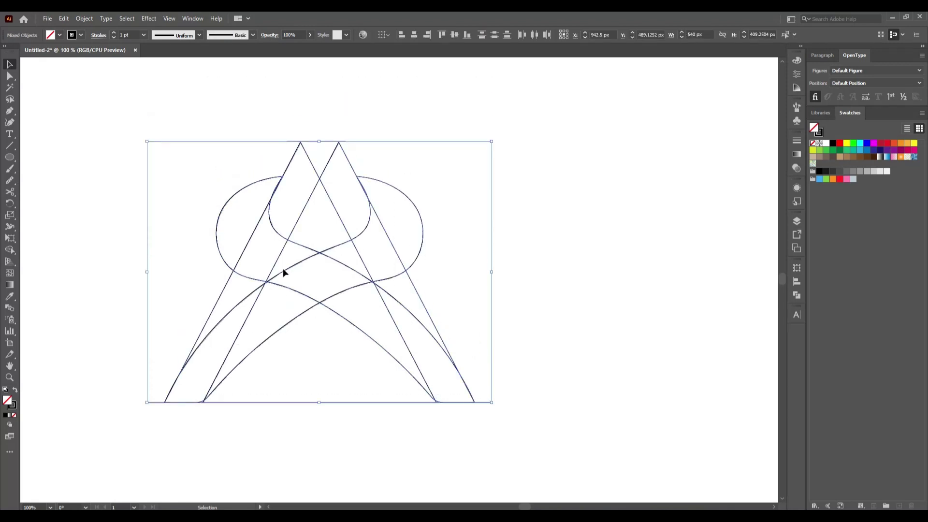
left_click(10, 250)
left_click(60, 35)
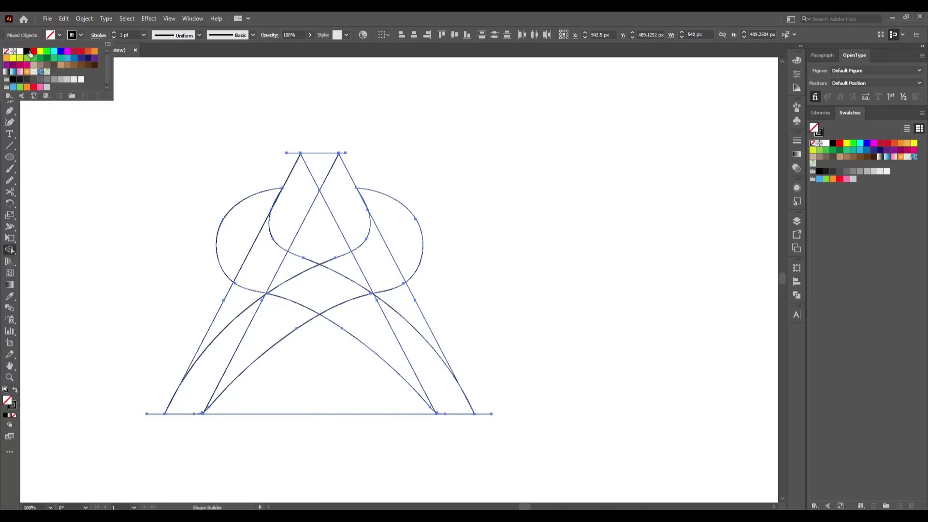
left_click(28, 52)
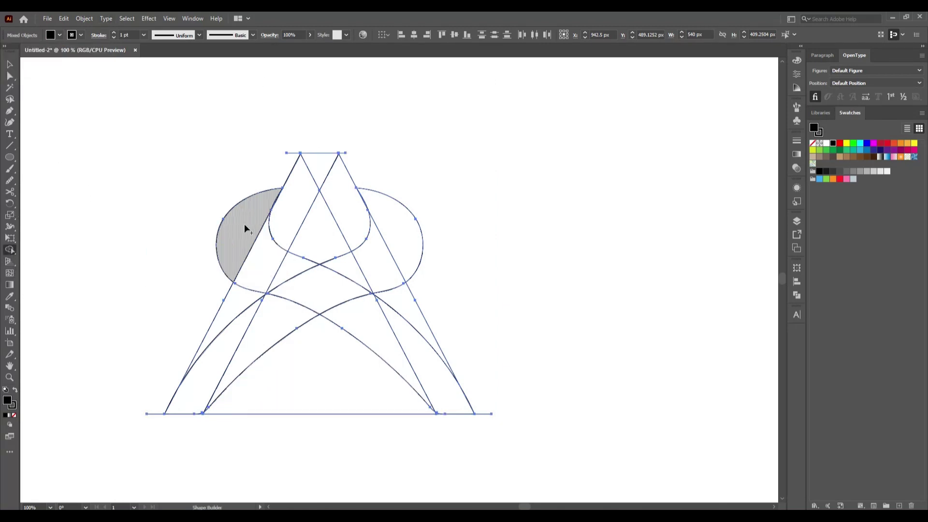
mouse_move(245, 225)
left_mouse_down()
mouse_move(239, 249)
mouse_move(284, 271)
left_mouse_up()
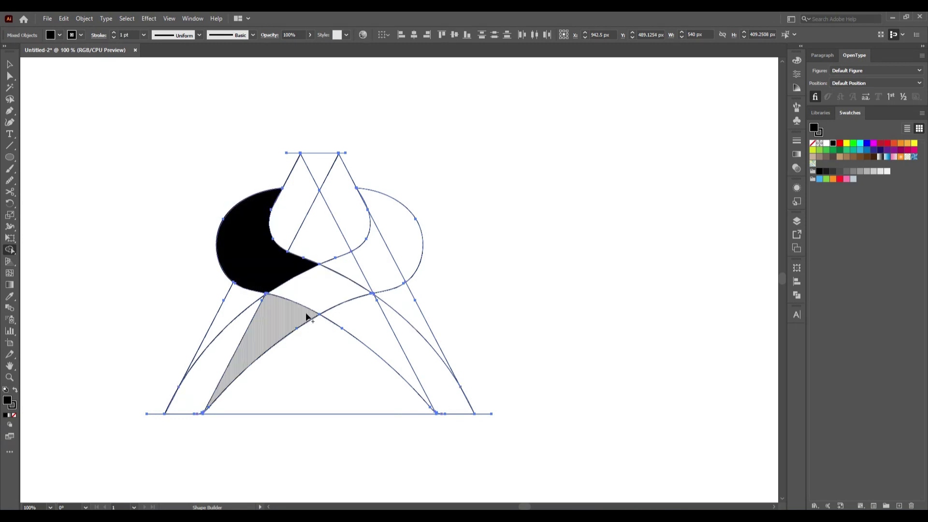
Step: Merge the upper left diagonal, apex and upper right diagonal regions into one black top shape with Shape Builder
left_click(289, 232)
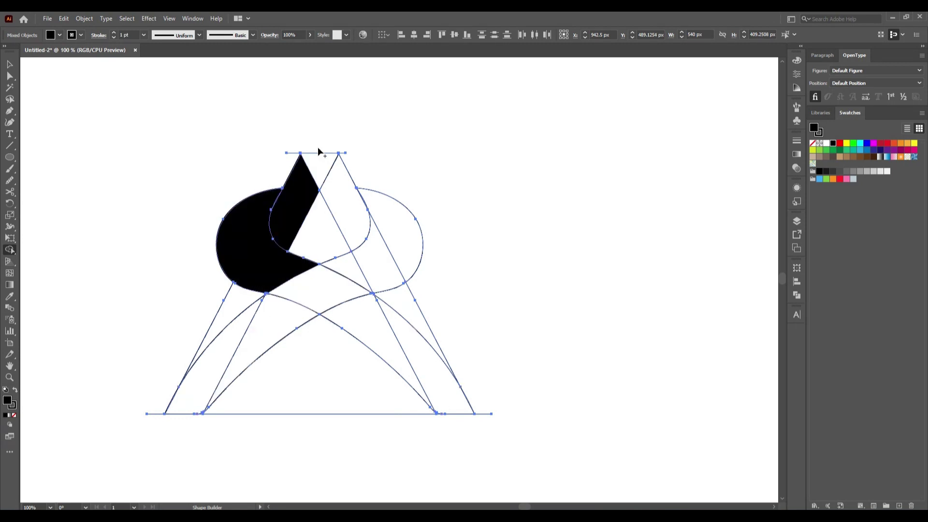
mouse_move(306, 188)
left_mouse_down()
mouse_move(322, 171)
mouse_move(341, 205)
left_mouse_up()
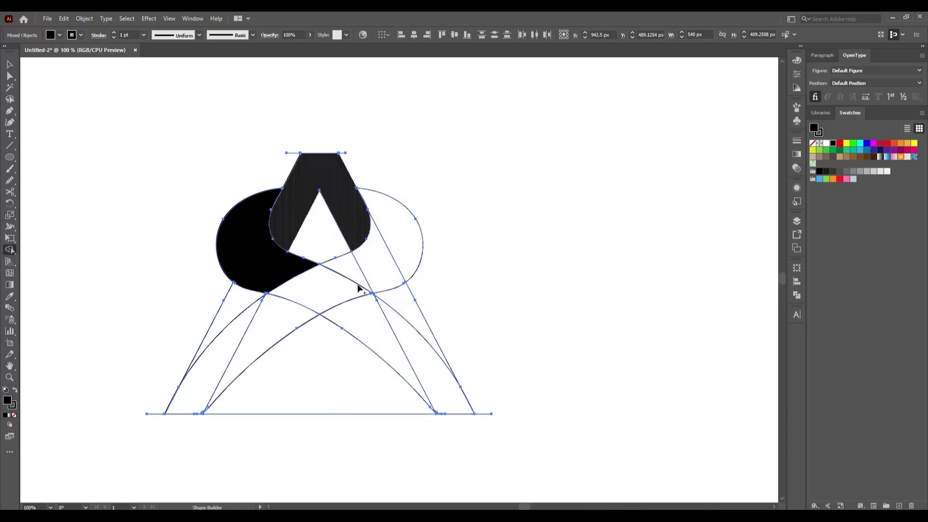
Step: Merge the right lobe, central crossing and left leg into one black band with Shape Builder, and fill the left outer wedge black
left_click(394, 256)
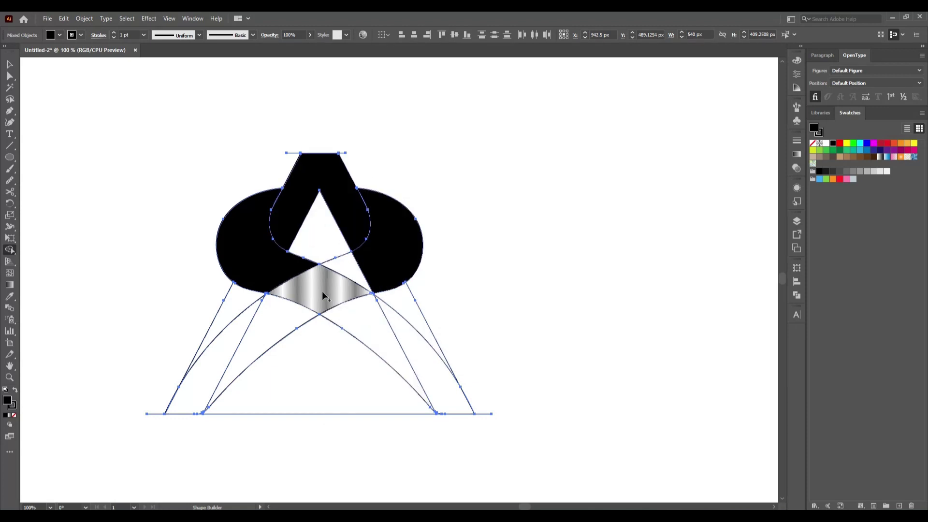
mouse_move(394, 242)
left_mouse_down()
mouse_move(360, 276)
mouse_move(265, 319)
mouse_move(215, 378)
left_mouse_up()
left_click(232, 317)
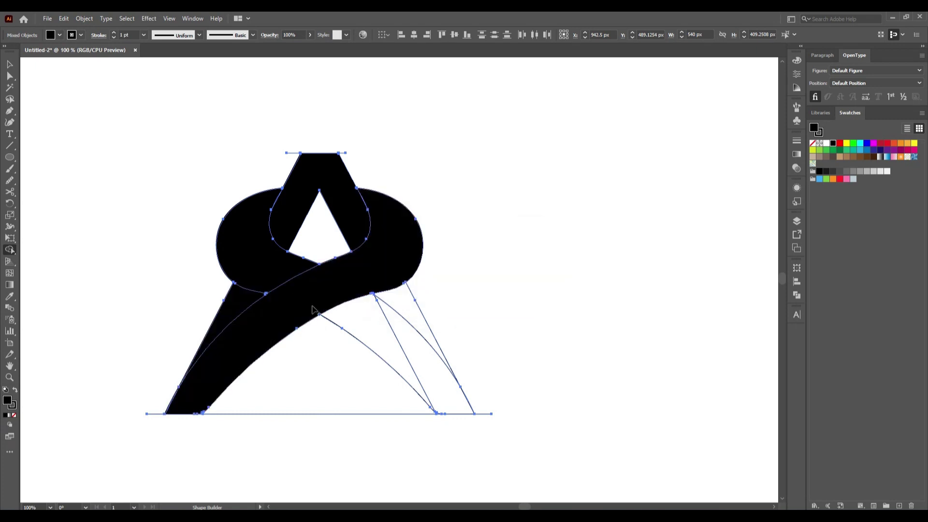
Step: Merge the right leg's regions below the crossing into one black shape with Shape Builder and fill the right outer wedge black
left_click_drag(355, 320, 420, 377)
left_click(412, 310)
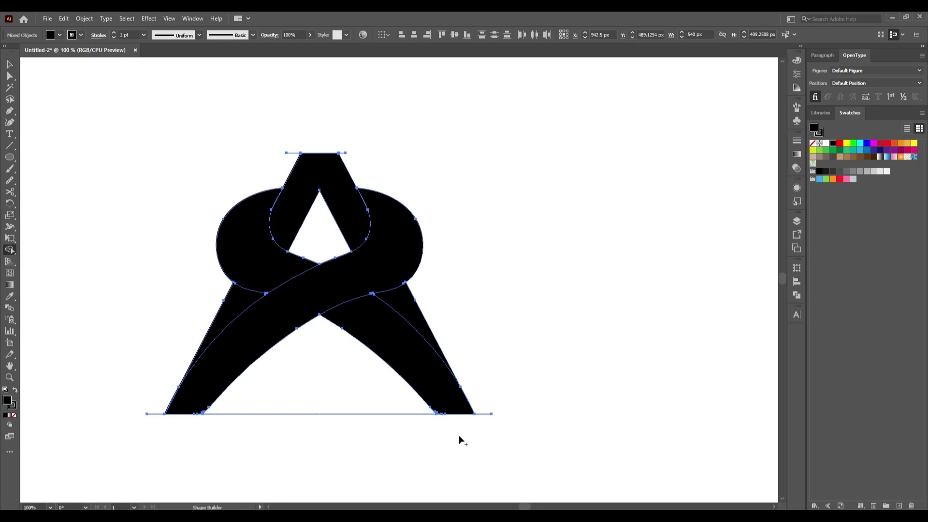
Step: Examine the inner corners of both feet of the A up close where they meet the baseline
scroll(459, 435, "up", 4)
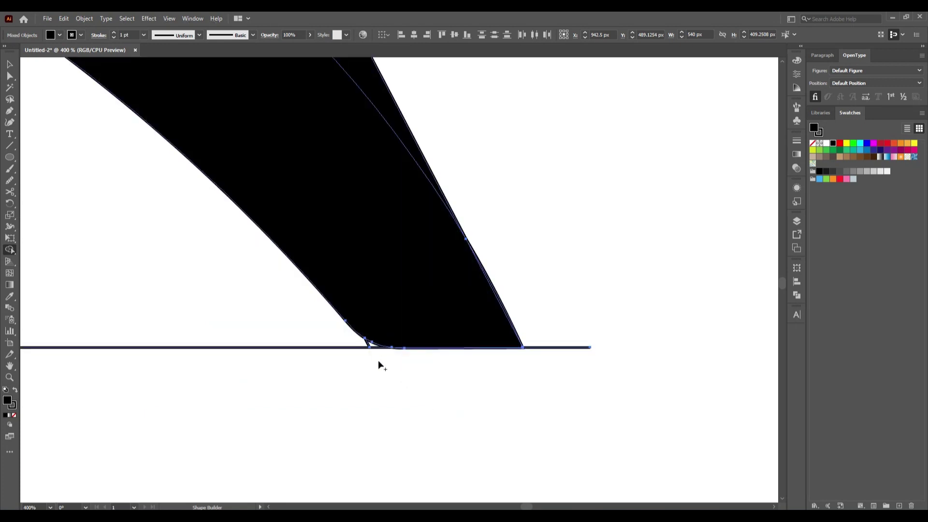
scroll(235, 402, "left", 1)
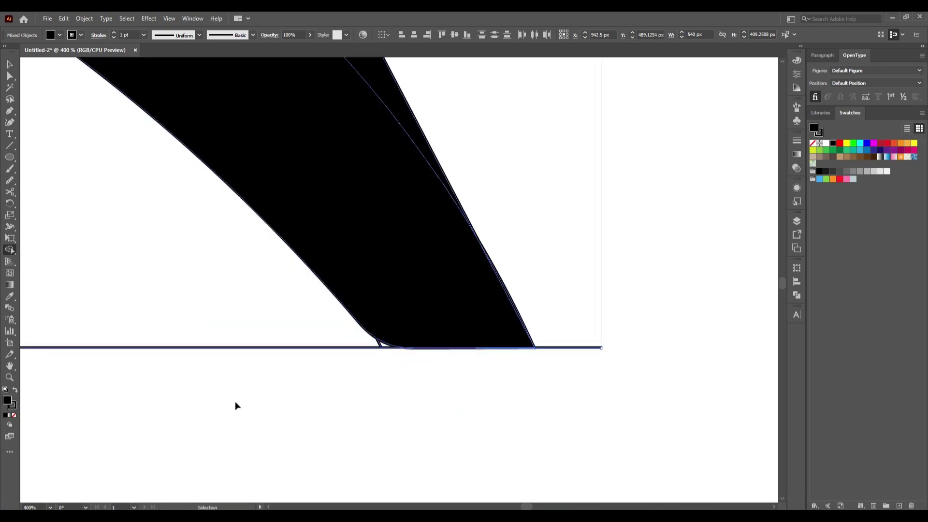
scroll(235, 405, "left", 10)
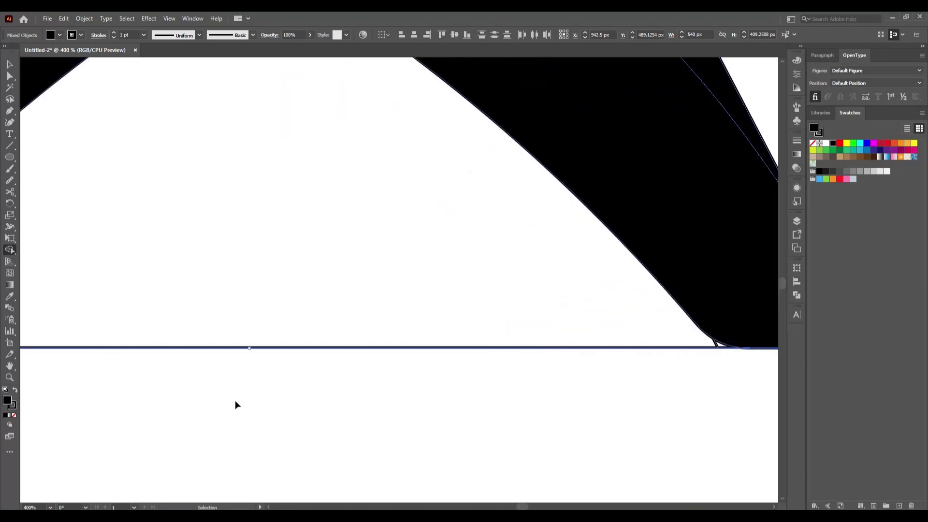
scroll(235, 404, "left", 15)
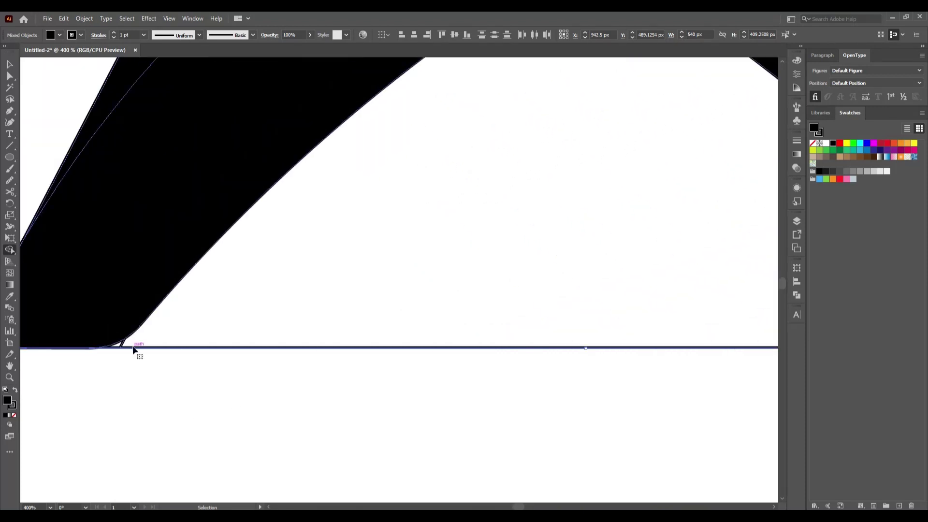
scroll(135, 352, "left", 5)
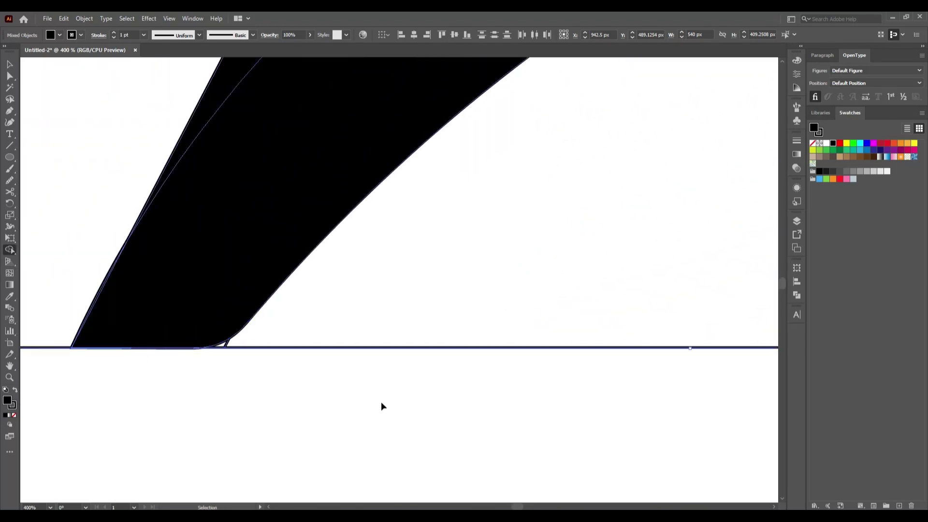
key("ctrl+0")
Step: Ungroup the grouped wedges, apex shape and leftover construction lines so each piece can be selected separately
left_click(10, 64)
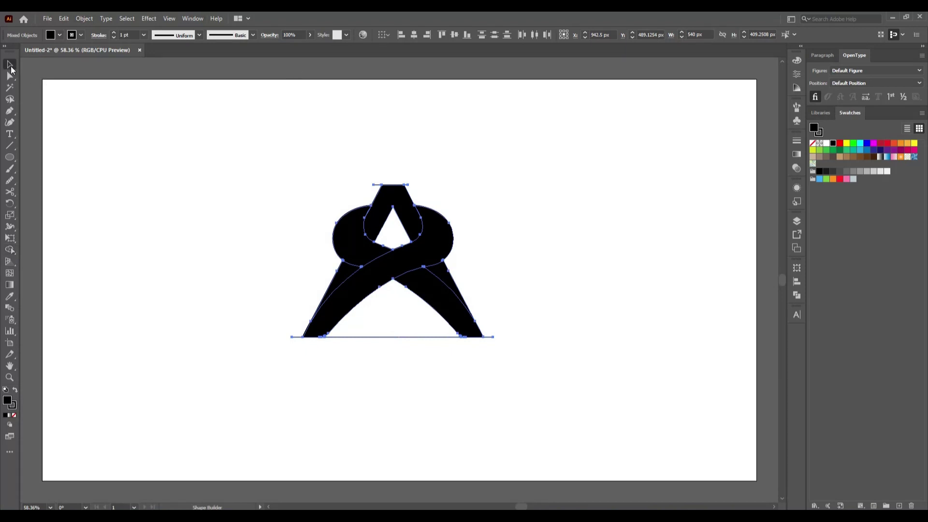
left_click(309, 369)
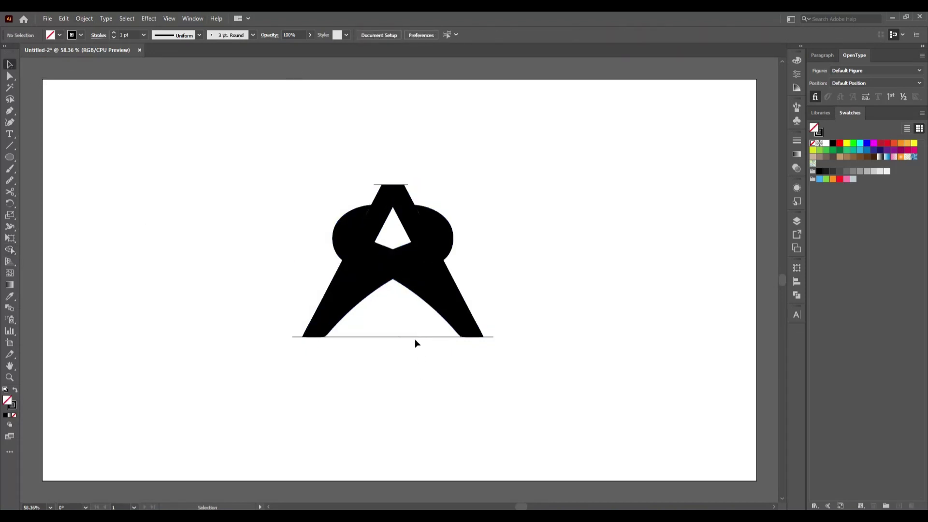
left_click_drag(415, 338, 418, 417)
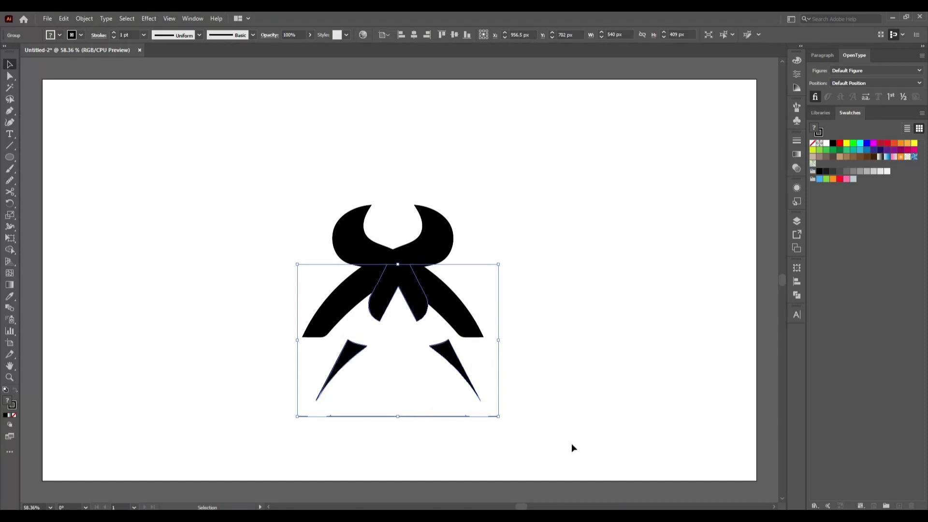
key("ctrl+z")
right_click(568, 380)
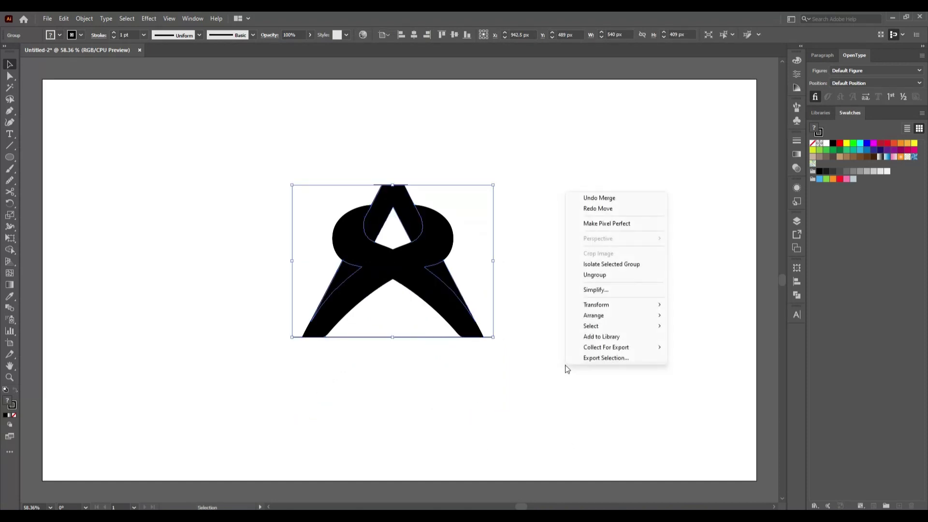
left_click(575, 271)
left_click(570, 320)
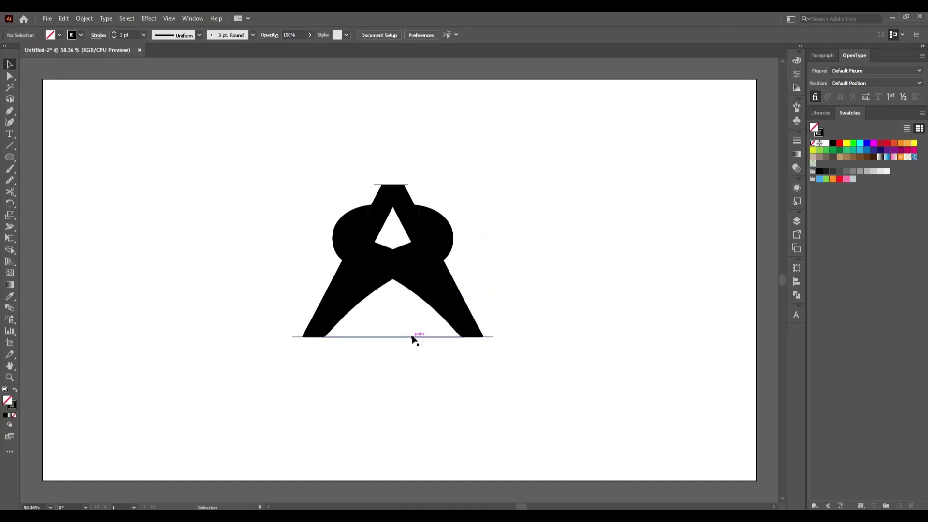
Step: Delete the baseline segment between the feet and pull the short line stub beside the left foot away from the A
left_click_drag(413, 337, 408, 412)
key("Delete")
left_click_drag(299, 333, 229, 418)
Step: Select all the black logo shapes together and move them to the left side of the artboard, clear of the leftover lines
left_click(337, 306)
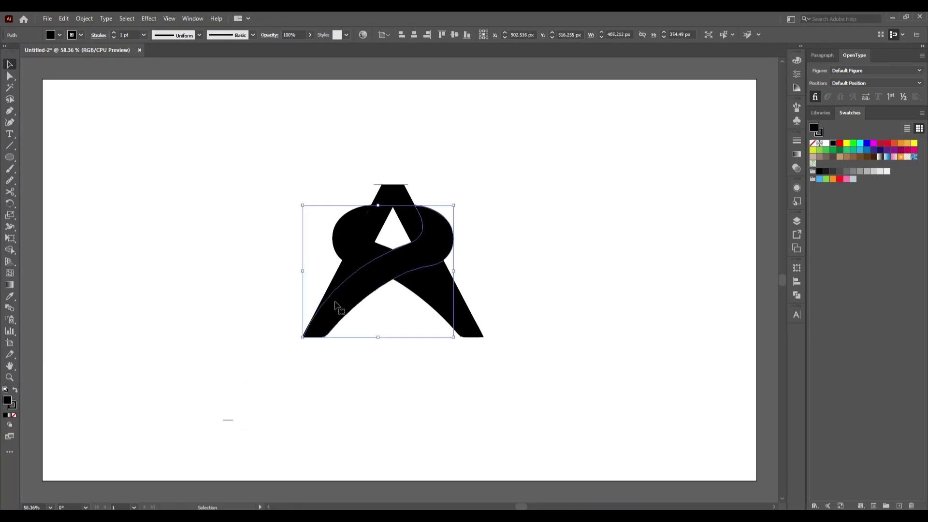
left_click(354, 267, "shift")
left_click(362, 248, "shift")
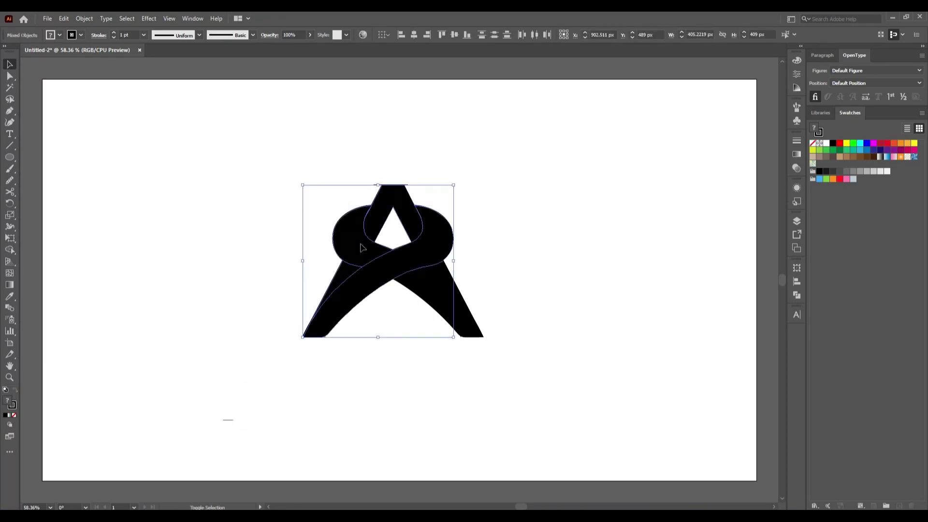
left_click(424, 286, "shift")
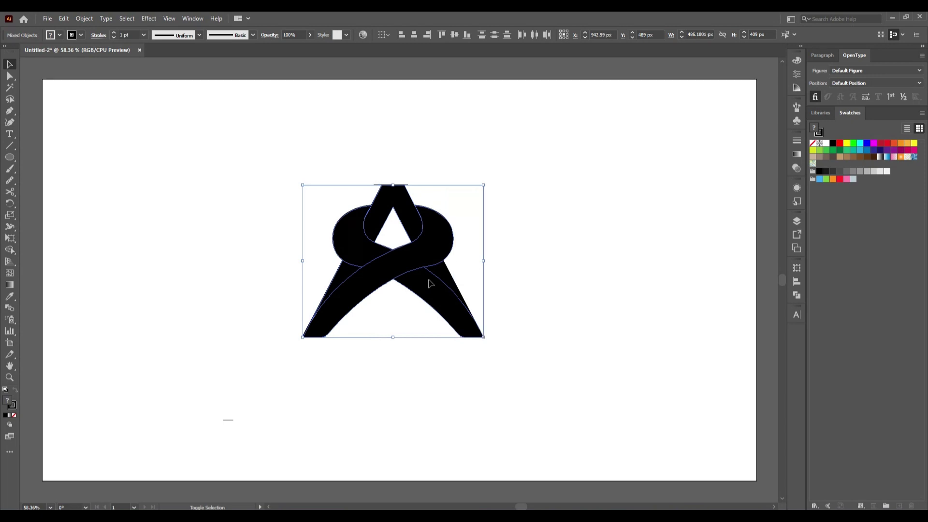
left_click_drag(440, 277, 223, 282)
Step: Delete the leftover construction line fragments at the logo's former place and below the logo
left_click_drag(288, 143, 530, 385)
key("Delete")
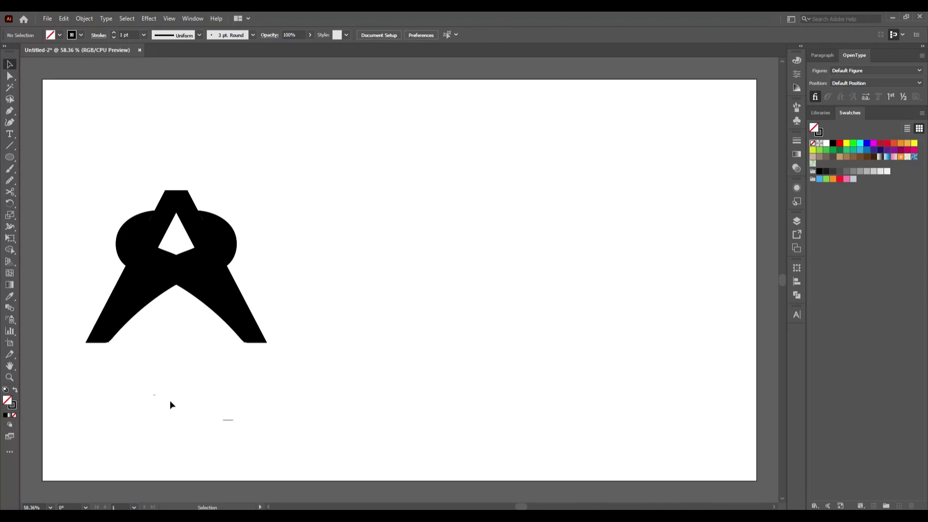
left_click_drag(155, 395, 340, 464)
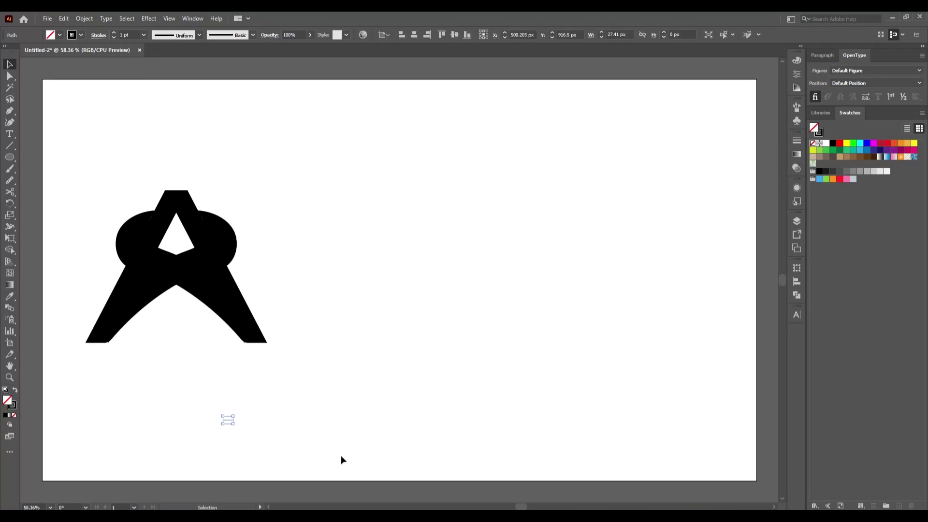
key("Delete")
Step: Move the whole logo back near the artboard's centre, at about X 934 px and Y 566 px, and set its stroke to none
left_click_drag(81, 148, 267, 387)
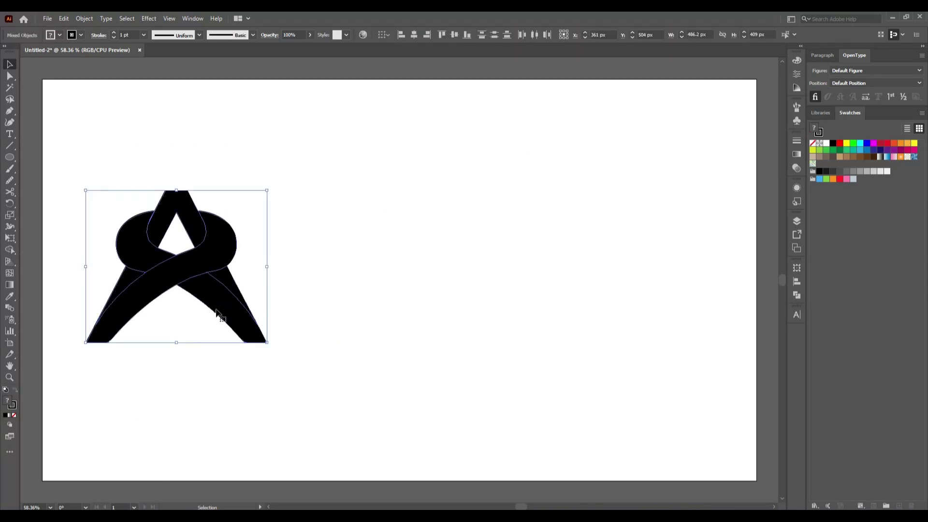
left_click_drag(215, 310, 428, 332)
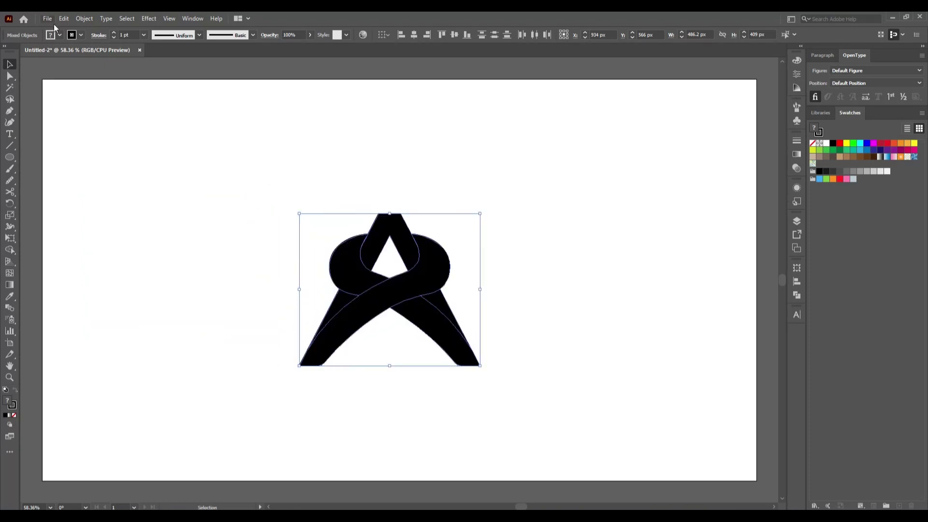
left_click(80, 36)
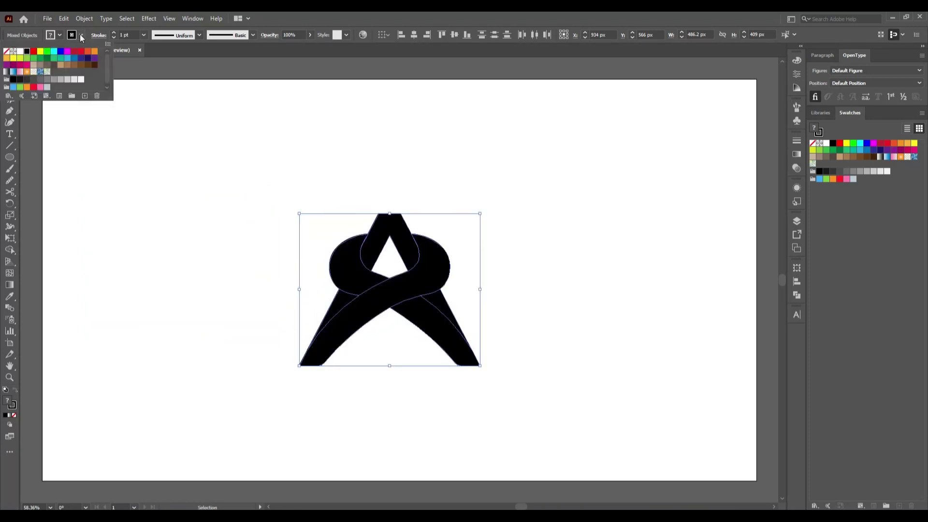
left_click(6, 51)
left_click(208, 290)
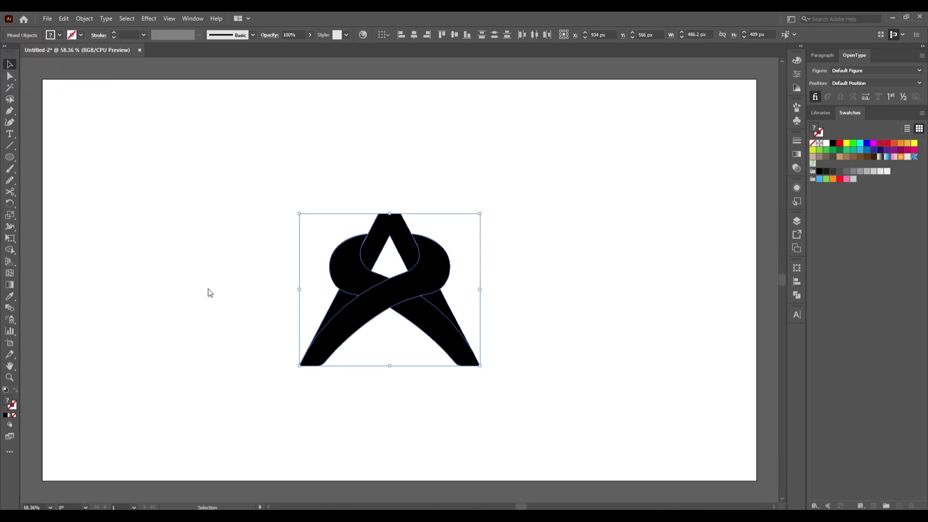
Step: Fill all the logo shapes with a white-to-black linear gradient and reverse the gradient on the left lobe
left_click(797, 154)
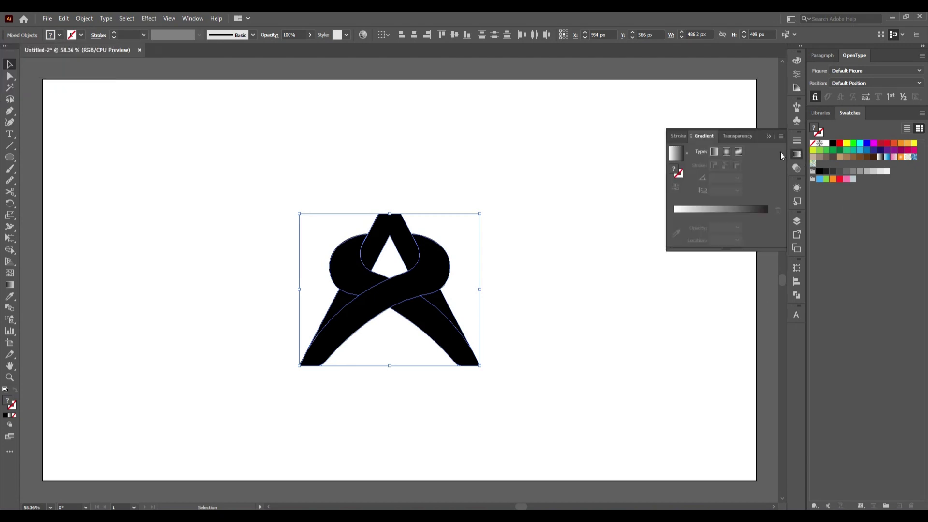
left_click(761, 208)
left_click(572, 386)
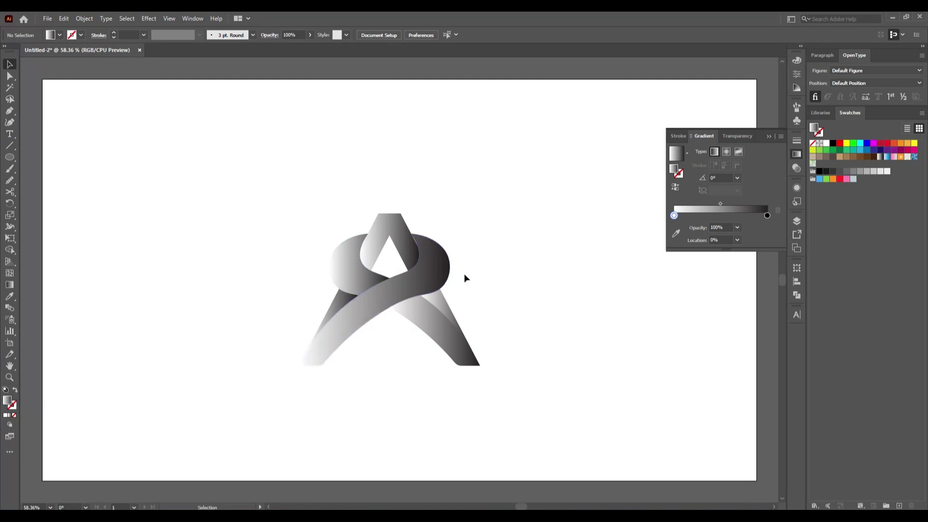
left_click(347, 267)
left_click(674, 188)
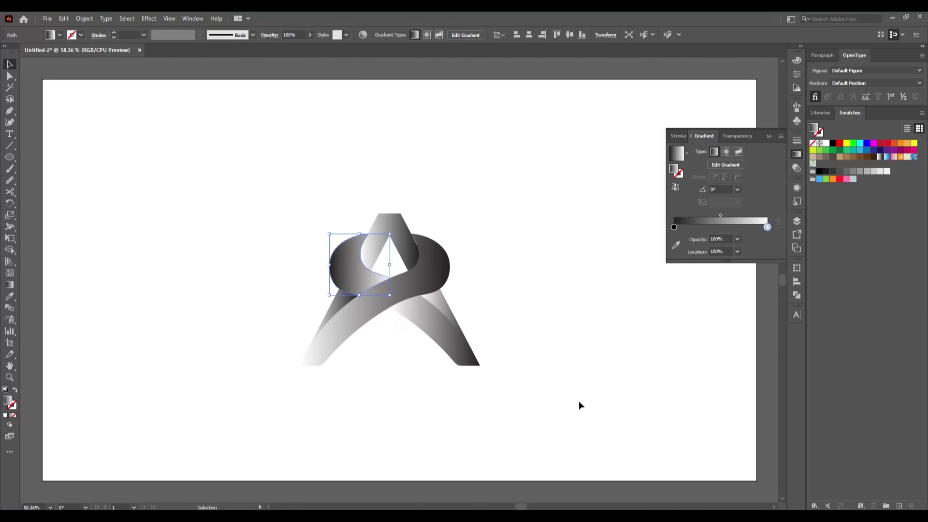
left_click(578, 401)
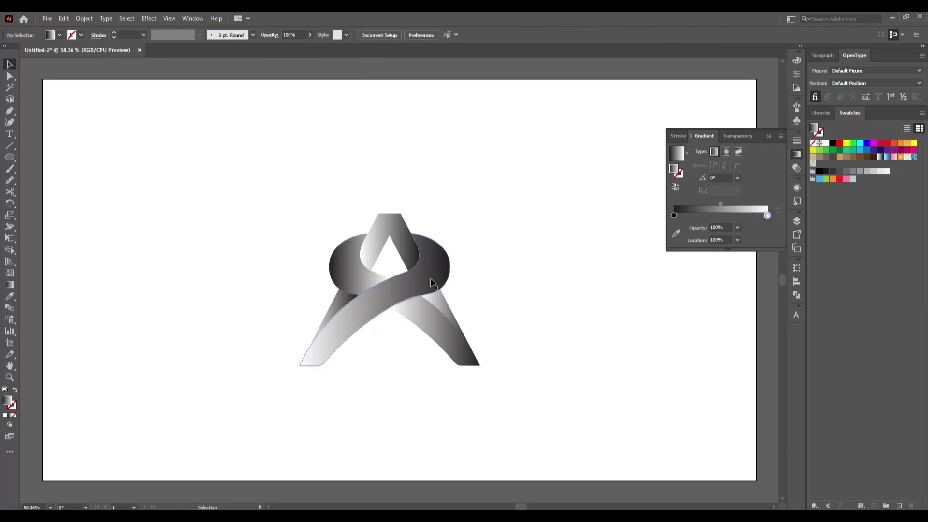
Step: Fill all the logo shapes with a solid medium blue swatch and close the gradient settings
left_click_drag(267, 184, 542, 394)
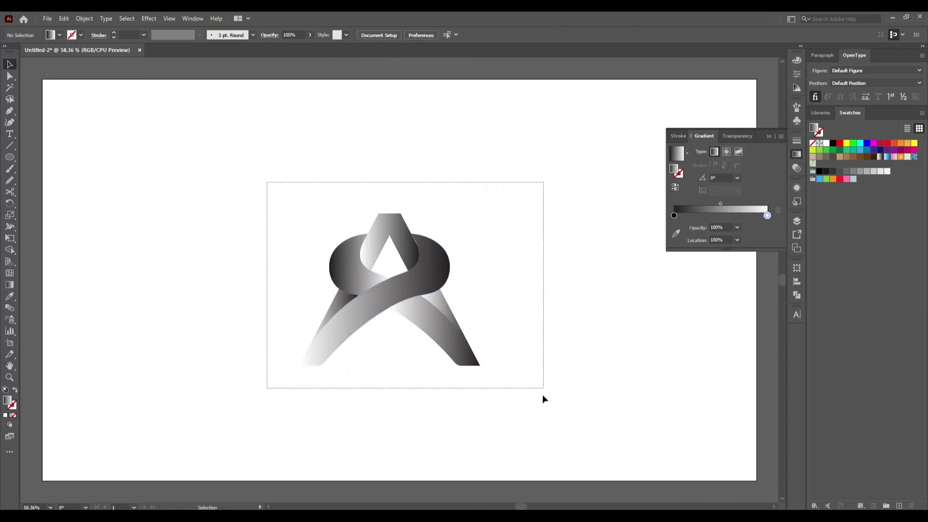
left_click(867, 150)
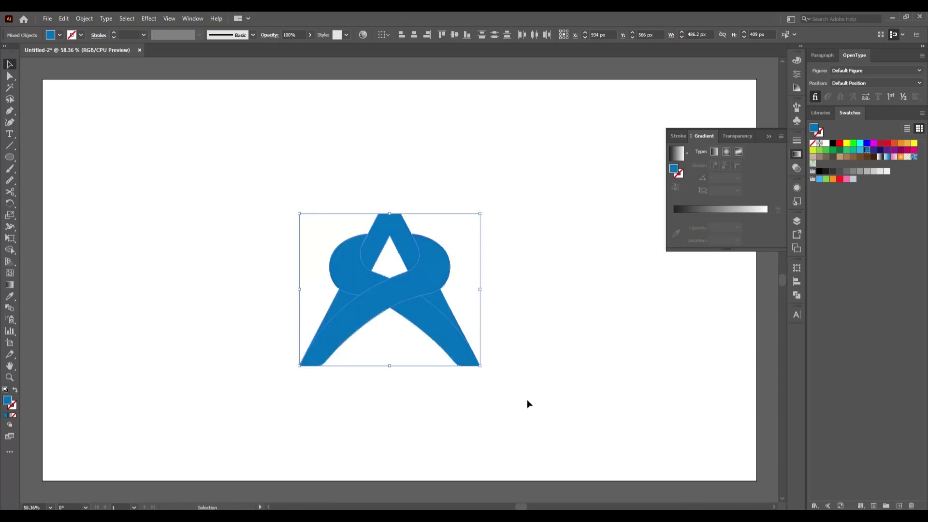
left_click(527, 399)
left_click(769, 135)
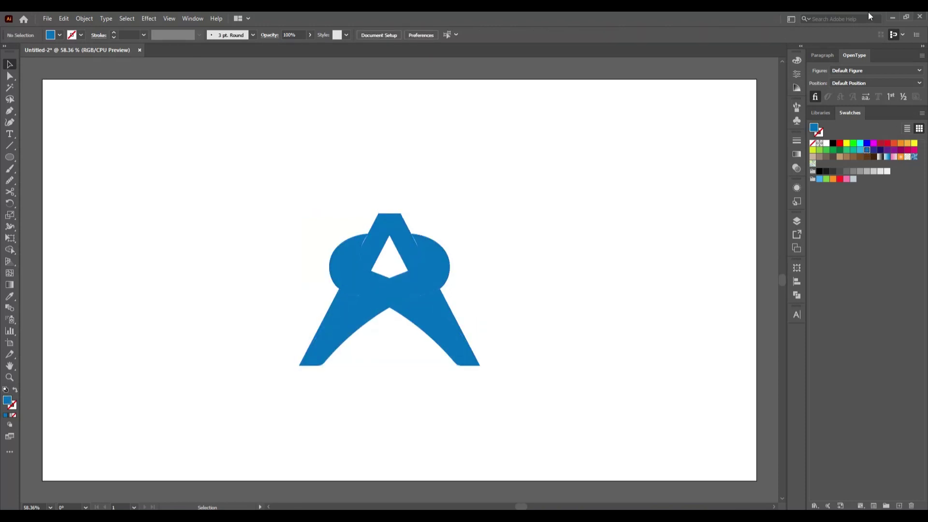
Step: Draw a curved Pen path from the left foot through the middle of the crossing band up to the right lobe's upper tip
scroll(407, 295, "up", 2)
left_click(404, 297)
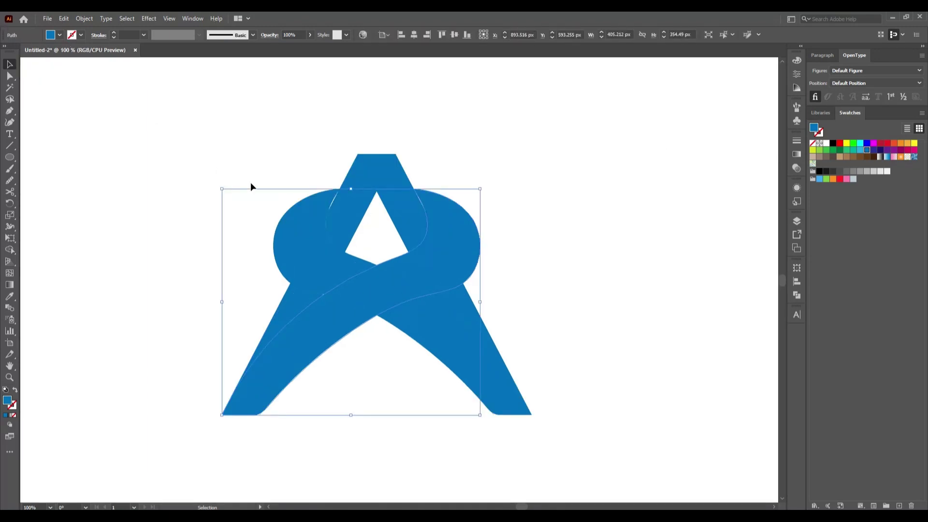
left_click(14, 110)
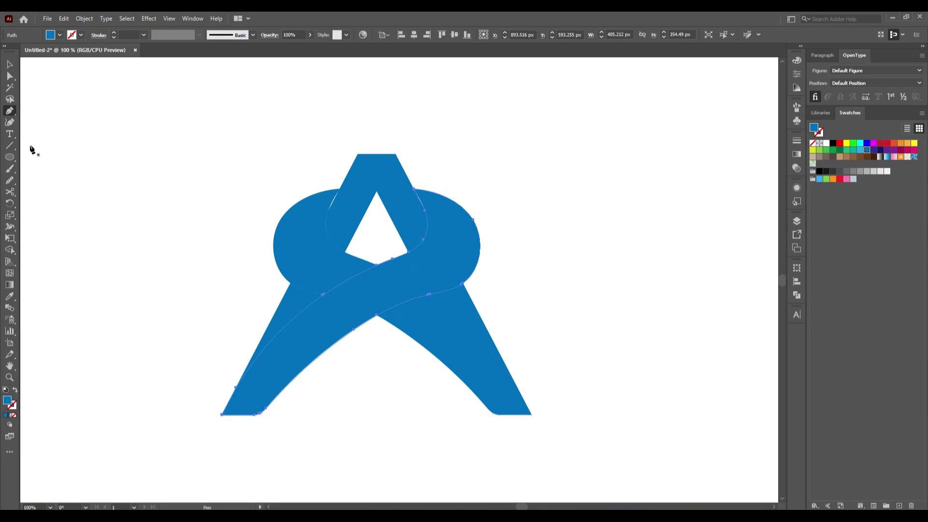
left_click(9, 64)
left_click(95, 266)
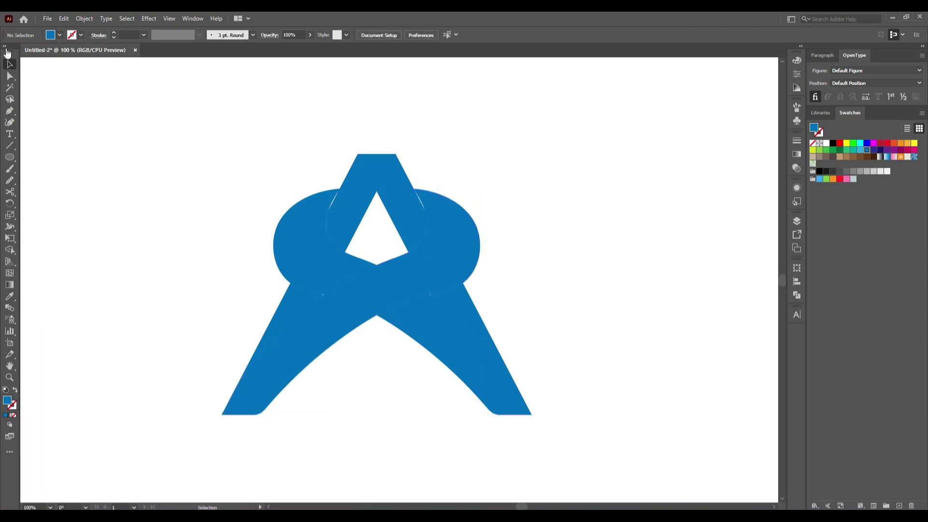
left_click(10, 111)
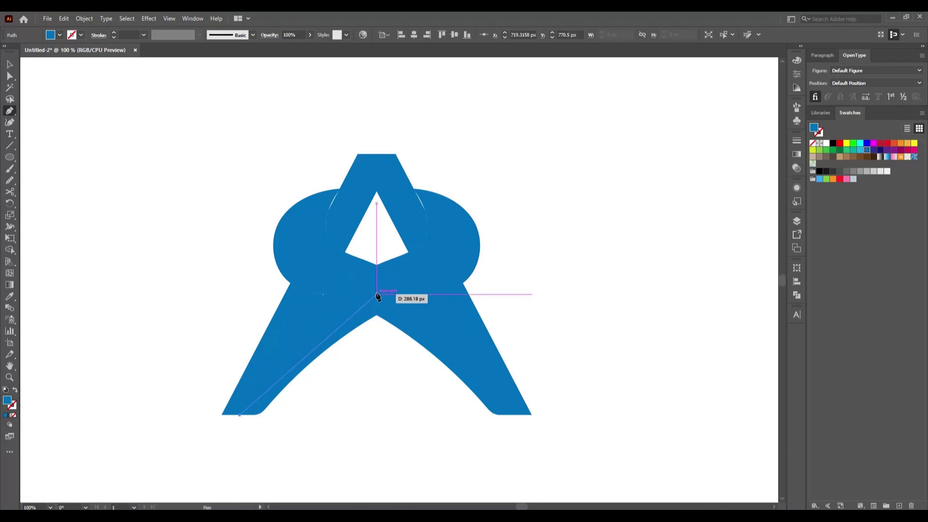
left_click_drag(376, 291, 397, 287)
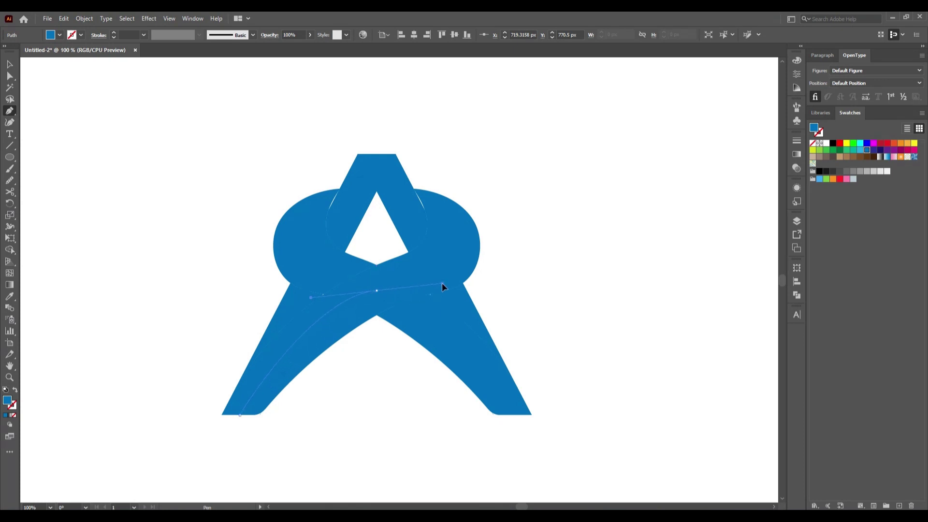
left_click_drag(448, 272, 448, 273)
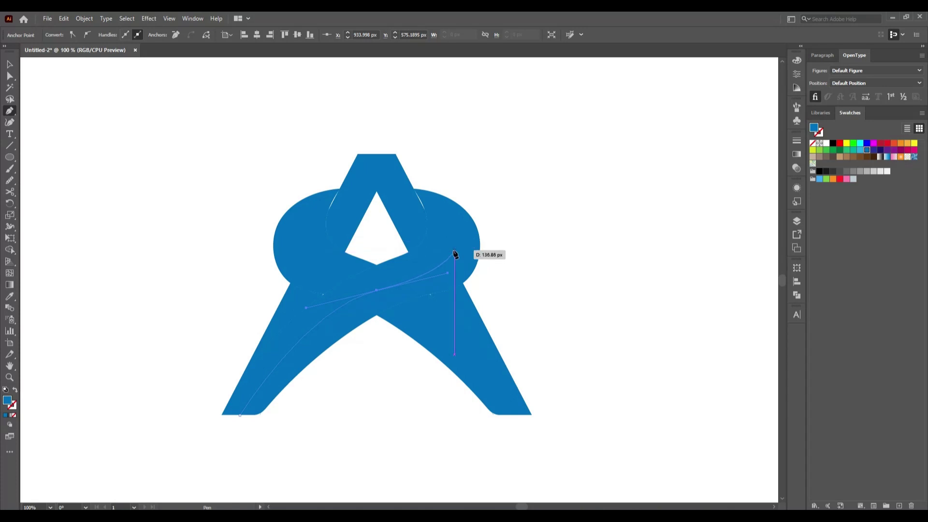
left_click(453, 250)
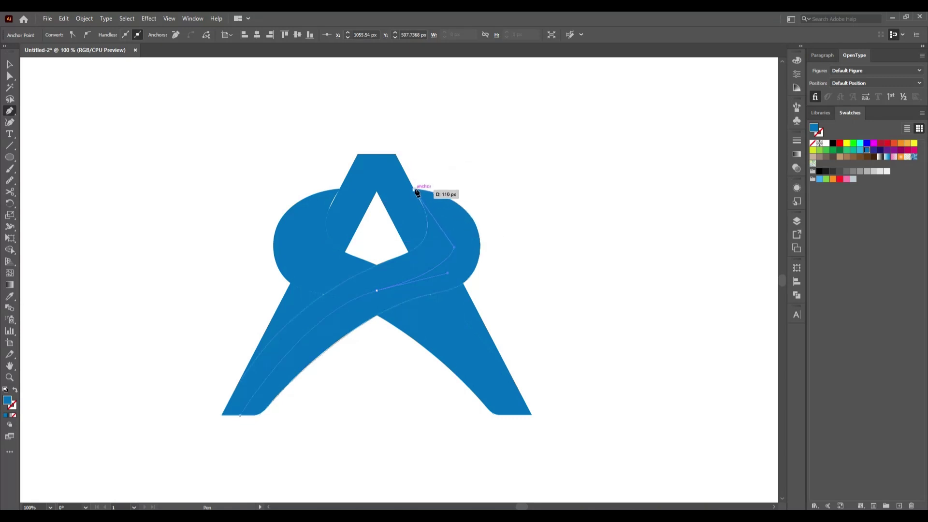
left_click_drag(415, 190, 350, 164)
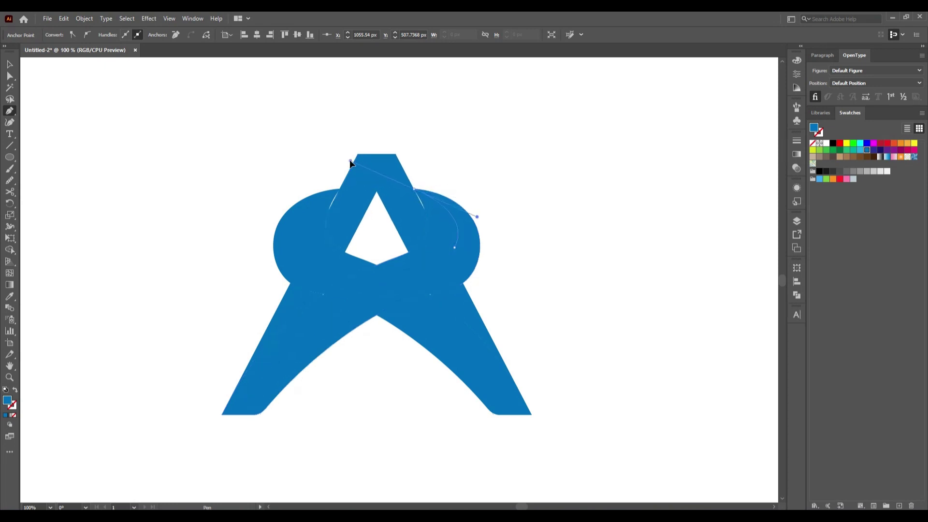
left_click_drag(350, 163, 358, 166)
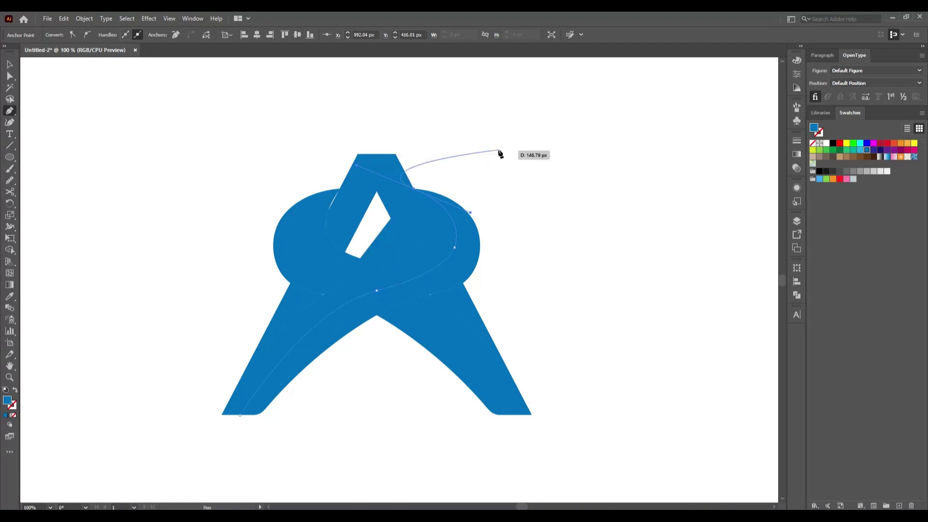
Step: Make the path's end anchor a corner and close the path with straight segments around the right lobe and below the band to the left foot
left_click(416, 189)
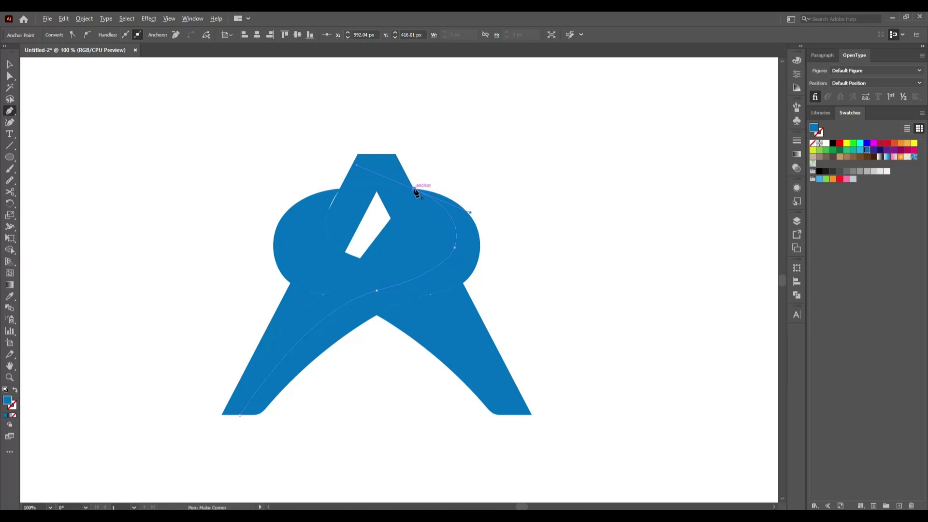
left_click(423, 146)
left_click(510, 195)
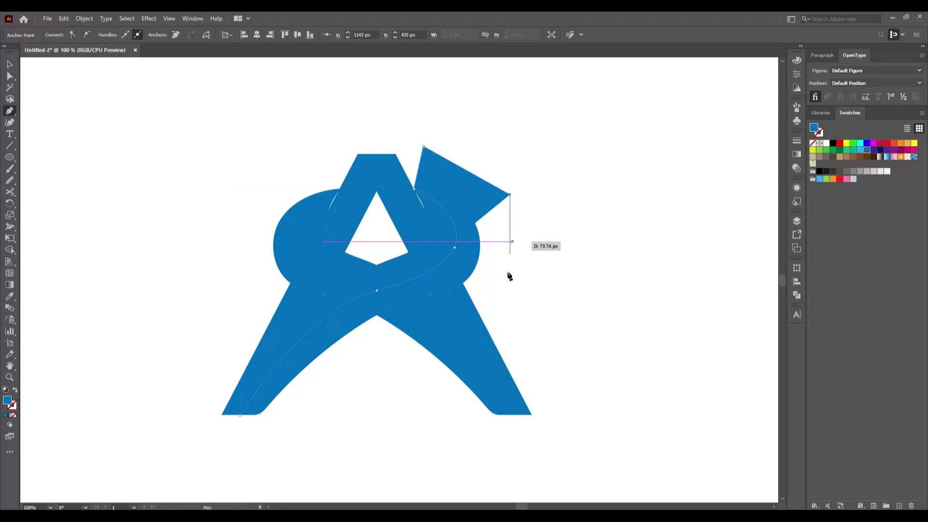
left_click(507, 271)
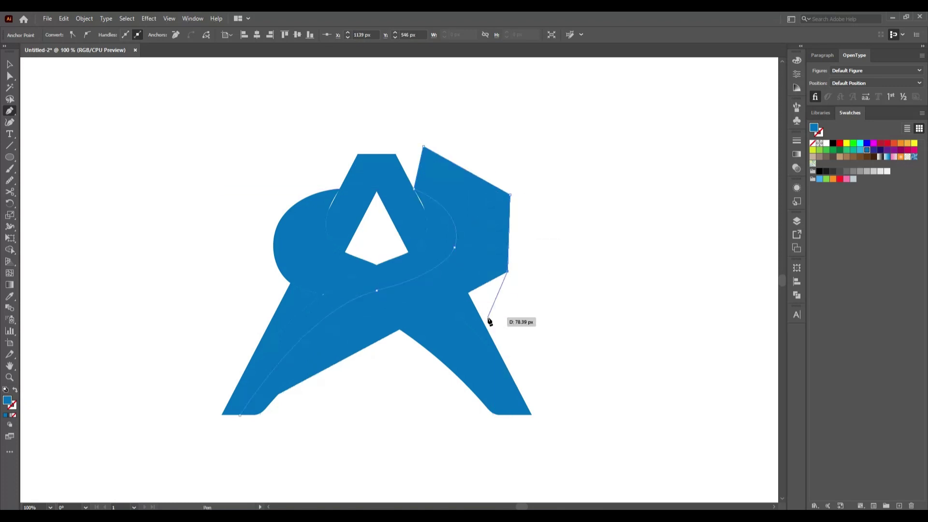
left_click(389, 385)
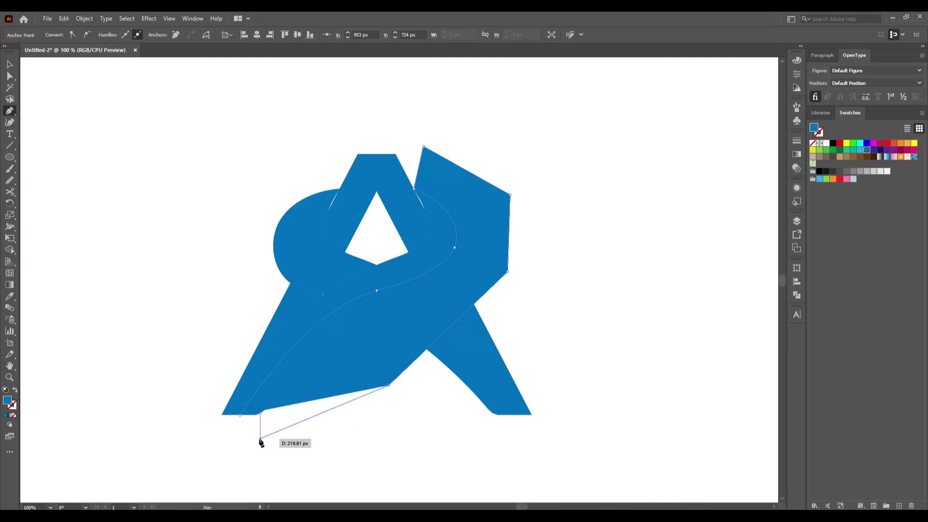
left_click(260, 439)
left_click(232, 434)
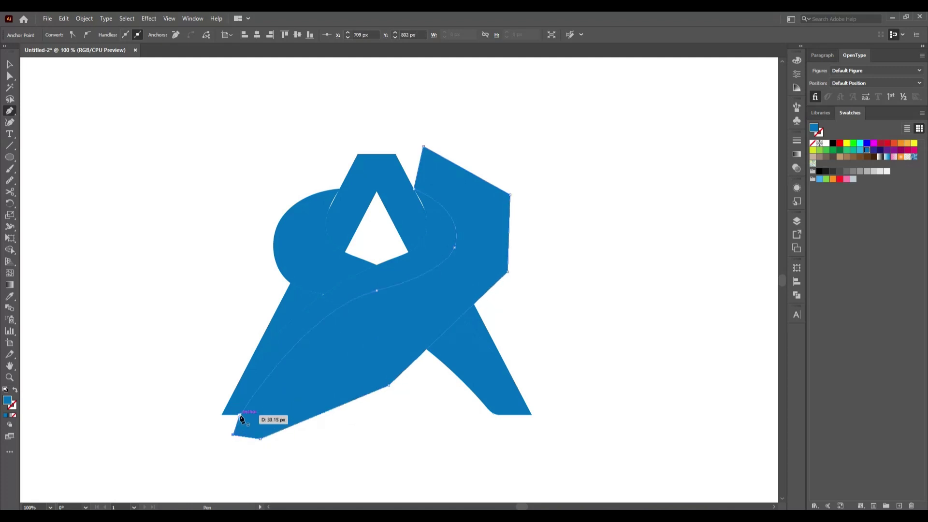
left_click(241, 416)
Step: Cut away the part of the new shape that lies outside the left-foot-to-right-lobe band using the Shape Builder
left_click(10, 64)
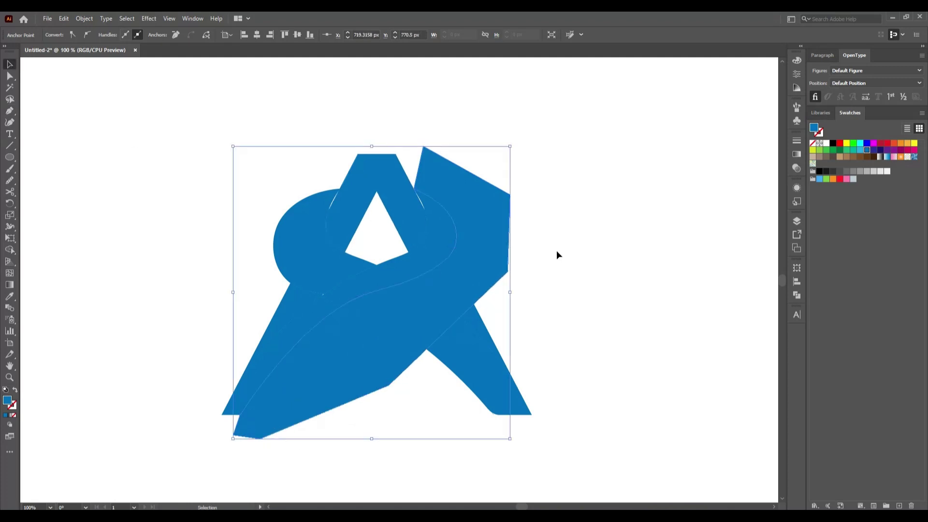
left_click(387, 263, "shift")
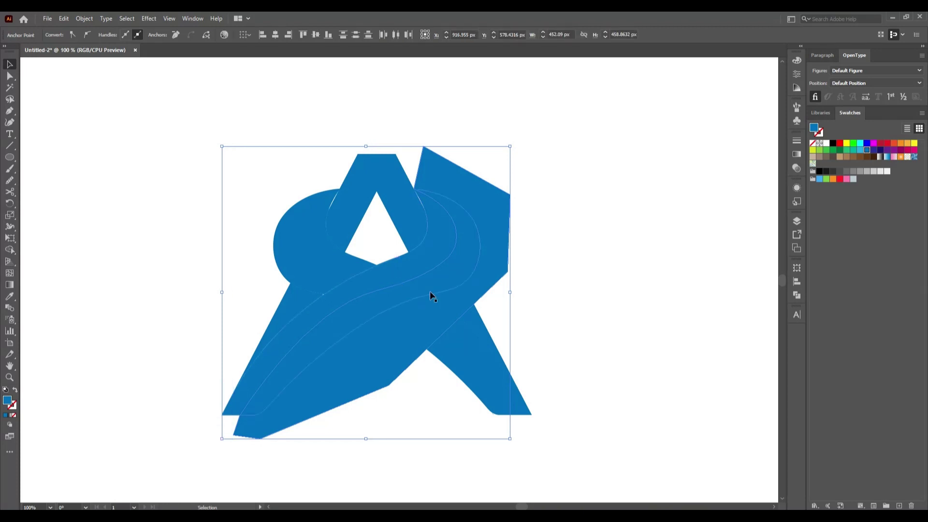
left_click(10, 249)
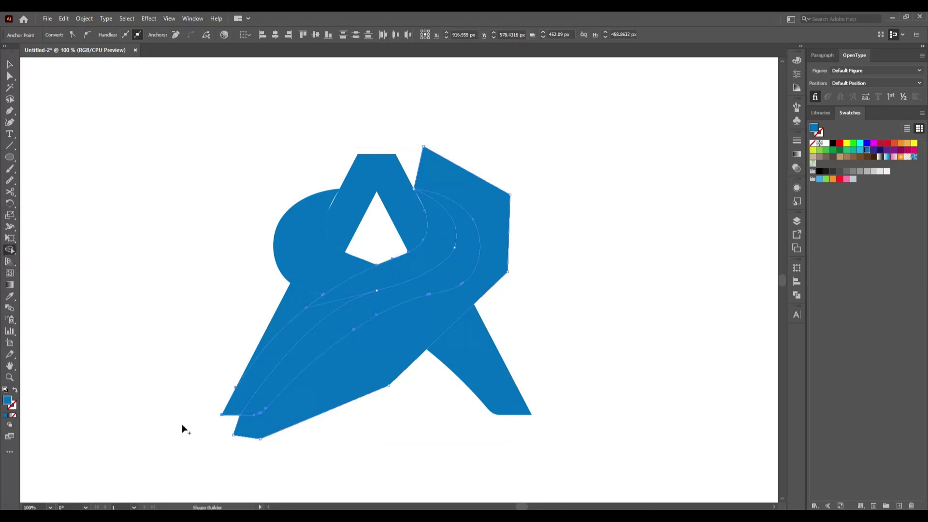
left_click(365, 378, "alt")
left_click(11, 65)
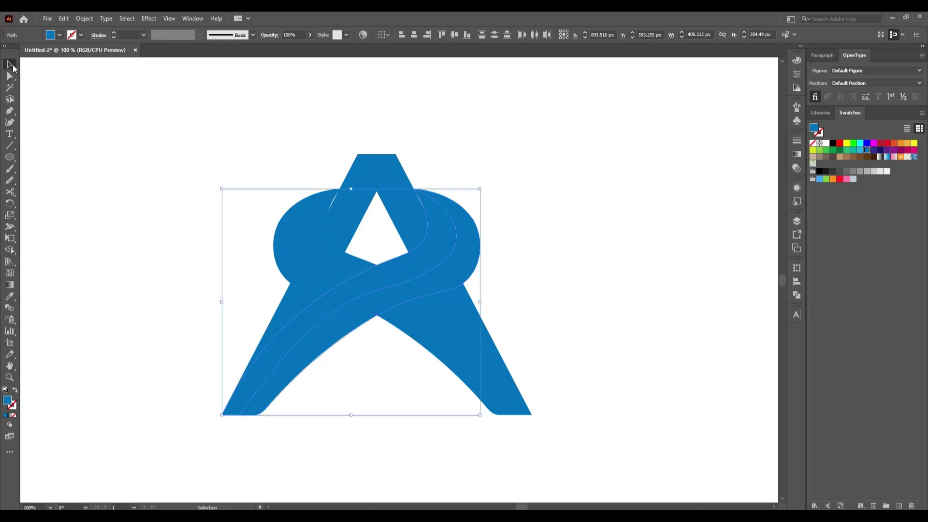
Step: Fill the outer strip of the band running from the left foot to the right lobe with a light blue swatch
left_click(579, 295)
left_click(465, 264)
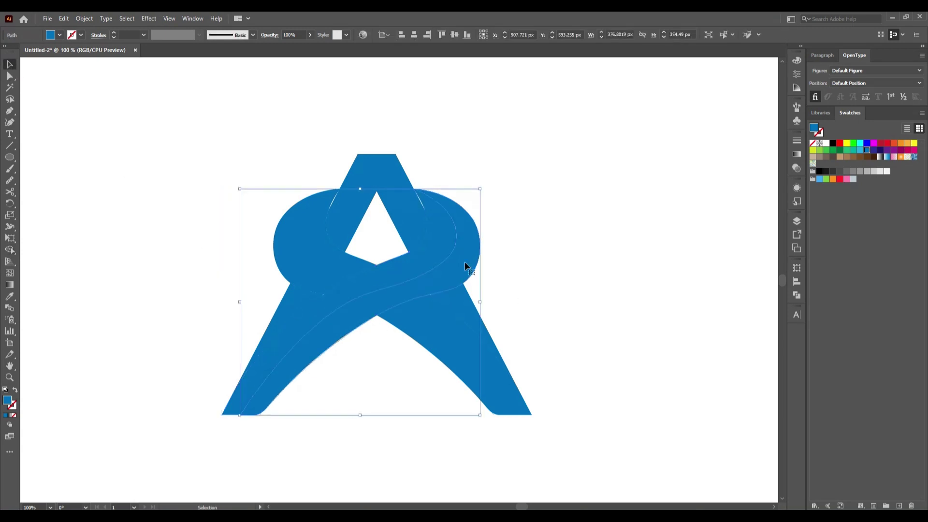
left_click(512, 286)
left_click(406, 265)
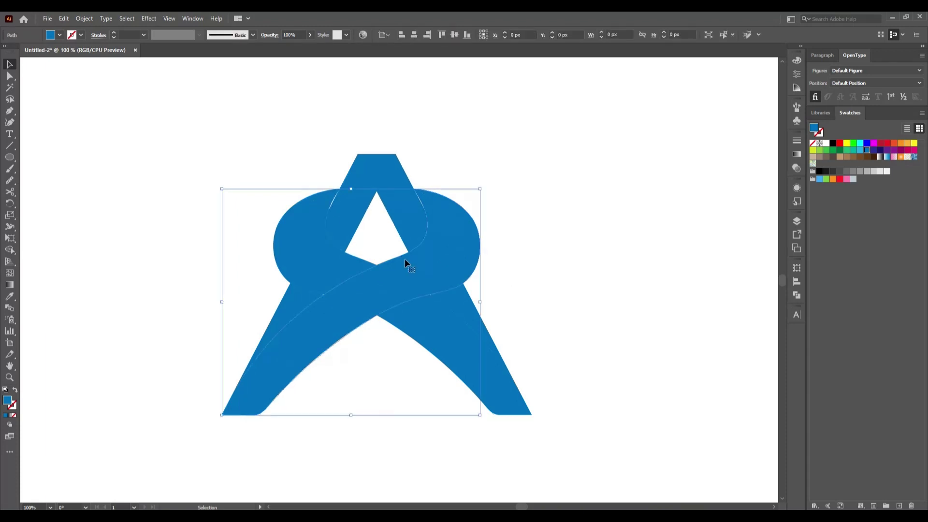
left_click(529, 274)
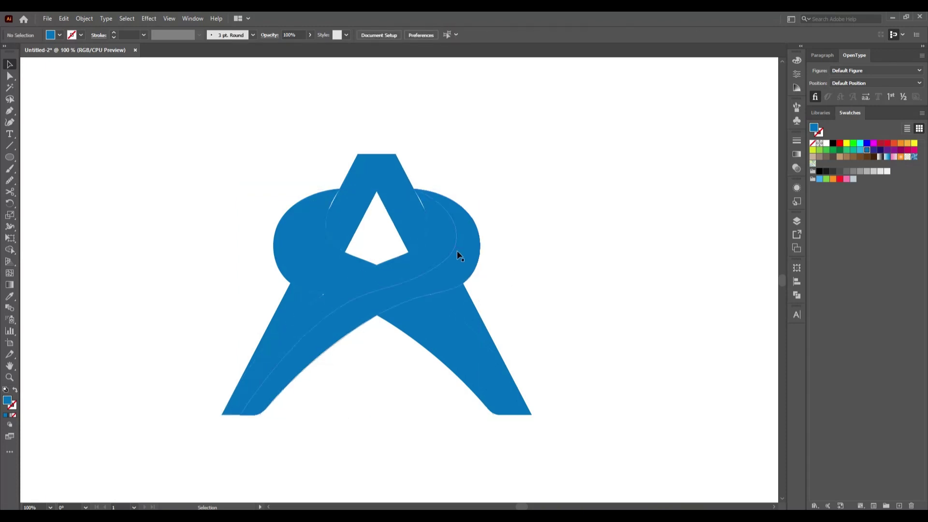
left_click(457, 251)
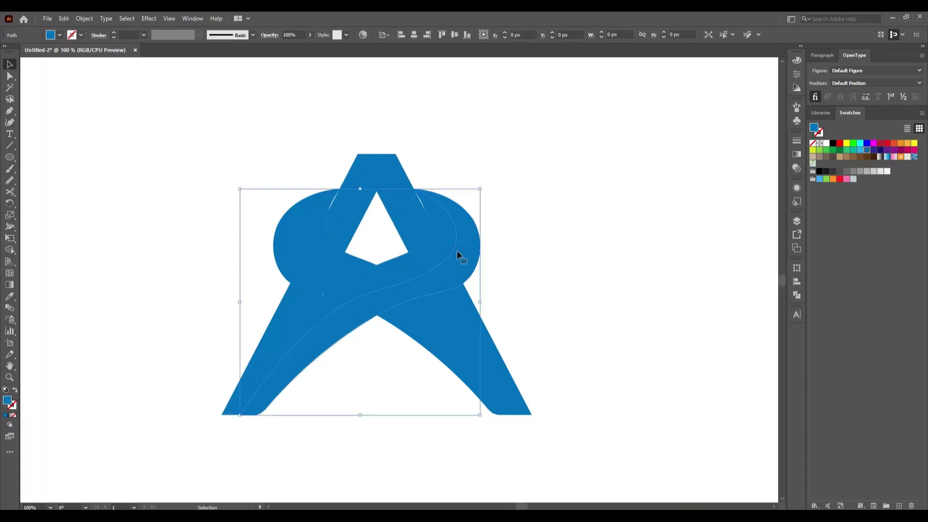
left_click(858, 151)
left_click(560, 319)
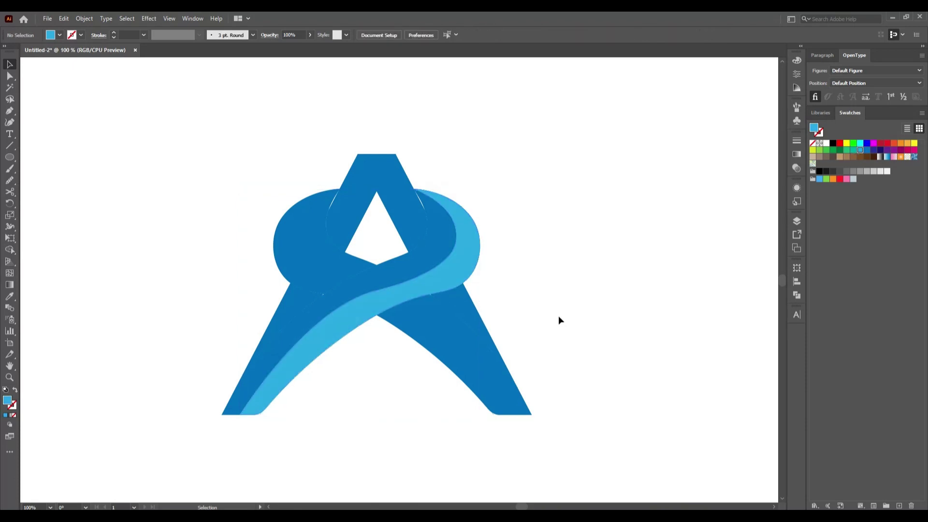
Step: Reflect a copy of the light blue strip across the vertical axis at 90°
left_click(362, 321)
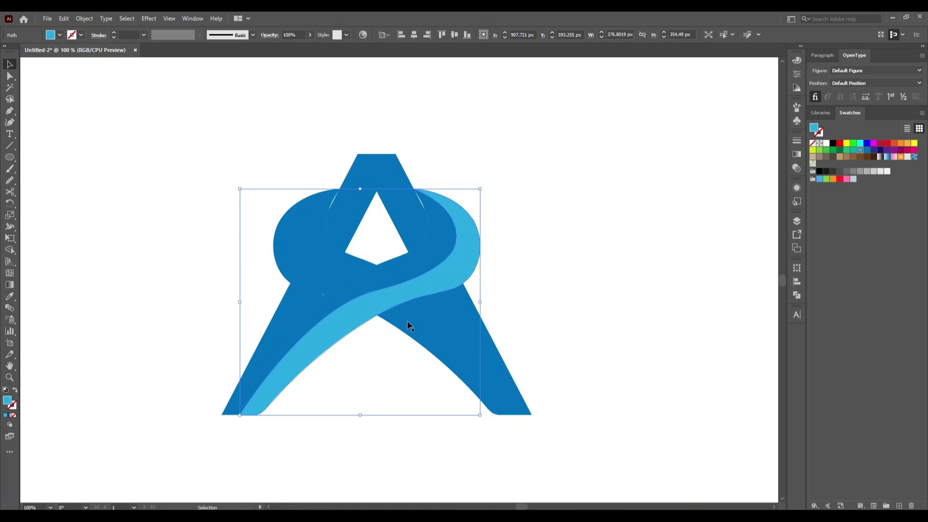
right_click(393, 336)
mouse_move(462, 292)
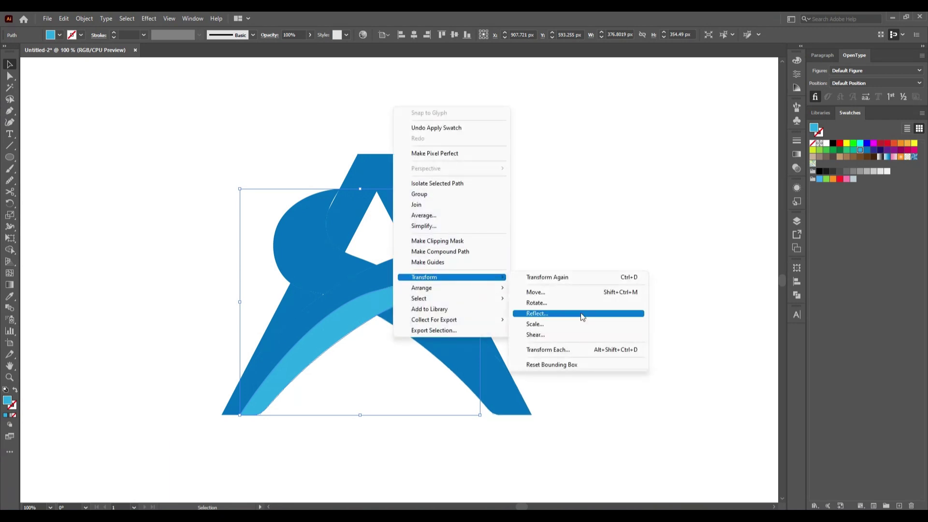
left_click(582, 317)
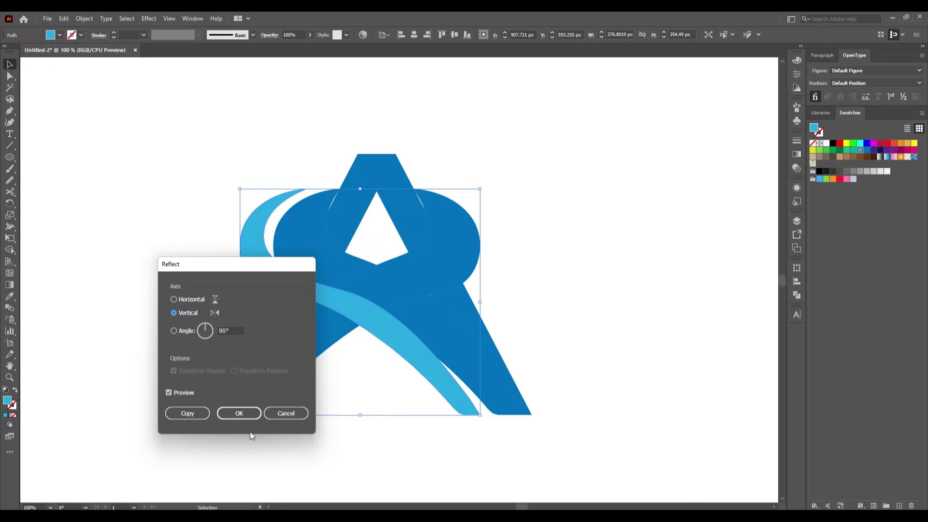
left_click(196, 415)
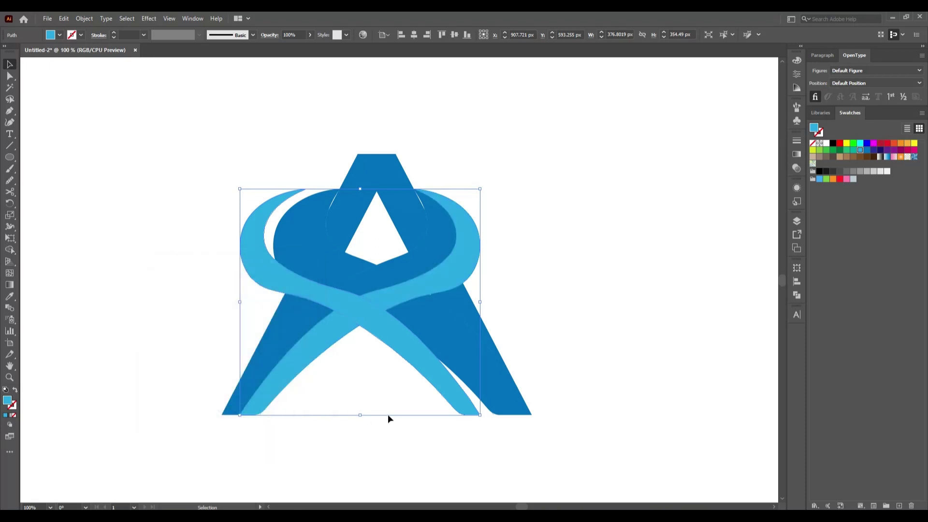
Step: Nudge the mirrored light blue strip right to about X 961 px so it lines up with the left lobe and right leg
key("Right")
key("Right")
key("Right")
key("Right")
key("Right")
key("Right")
key("Right")
key("Right")
key("Right")
key("Right")
key("Right")
key("Right")
key("Right")
key("Right")
key("Right")
key("Right")
key("Right")
key("Right")
key("Right")
key("Right")
key("Right")
key("Right")
key("Right")
key("Right")
key("Right")
key("Right")
key("Right")
key("Right")
key("Right")
key("Right")
key("Right")
key("Right")
key("Right")
key("Right")
key("Right")
key("Right")
key("Right")
key("Right")
key("Right")
key("Right")
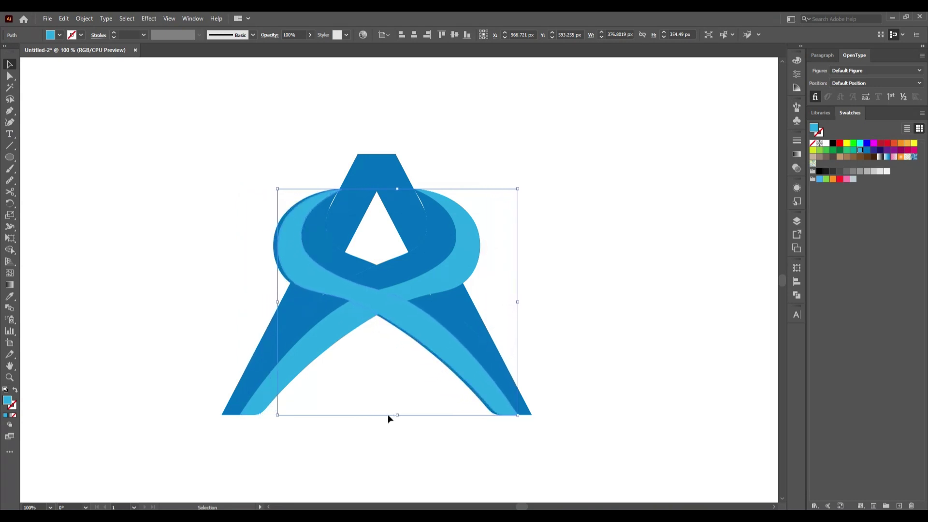
key("Left")
key("Left")
key("Left")
key("Left")
key("Left")
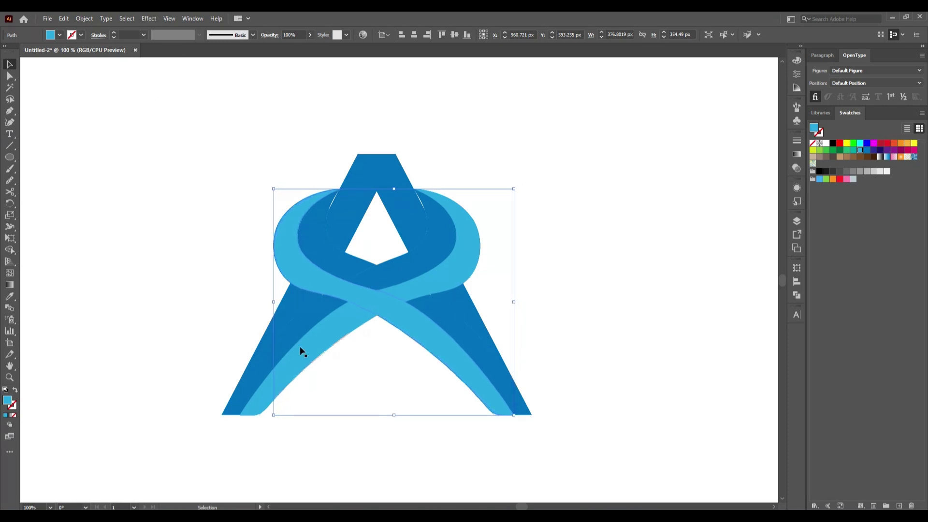
left_click(214, 239)
left_click_drag(257, 199, 317, 243)
left_click(592, 415)
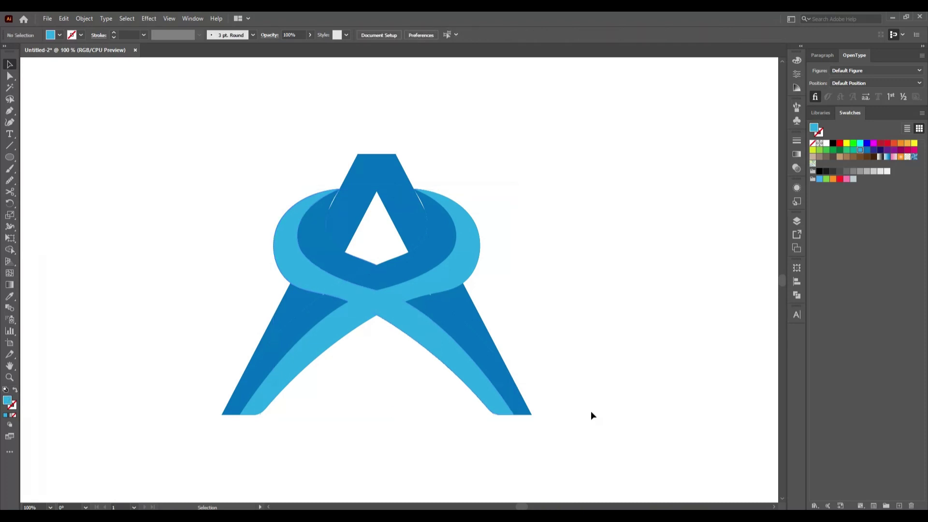
Step: Divide the left-lobe-to-right-foot band along its light blue strip with Pathfinder Divide and ungroup the pieces
left_click(423, 335)
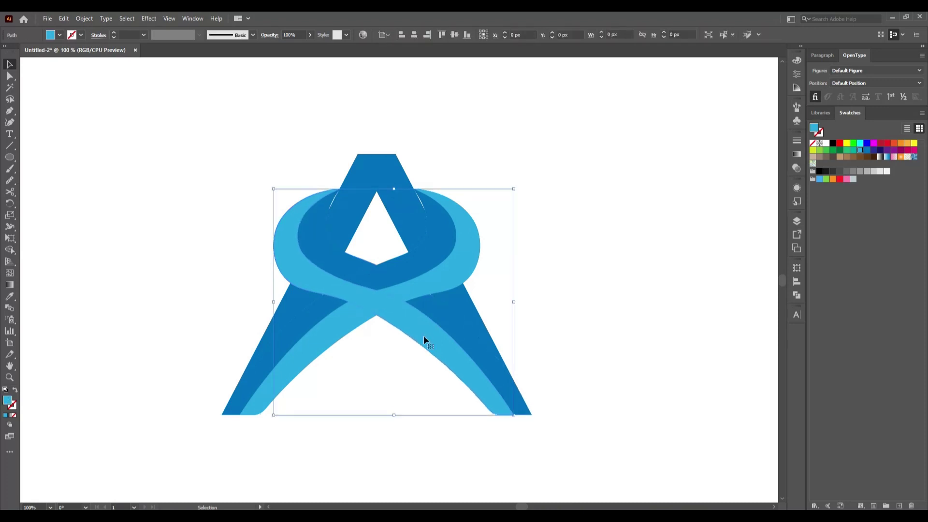
left_click(448, 319, "shift")
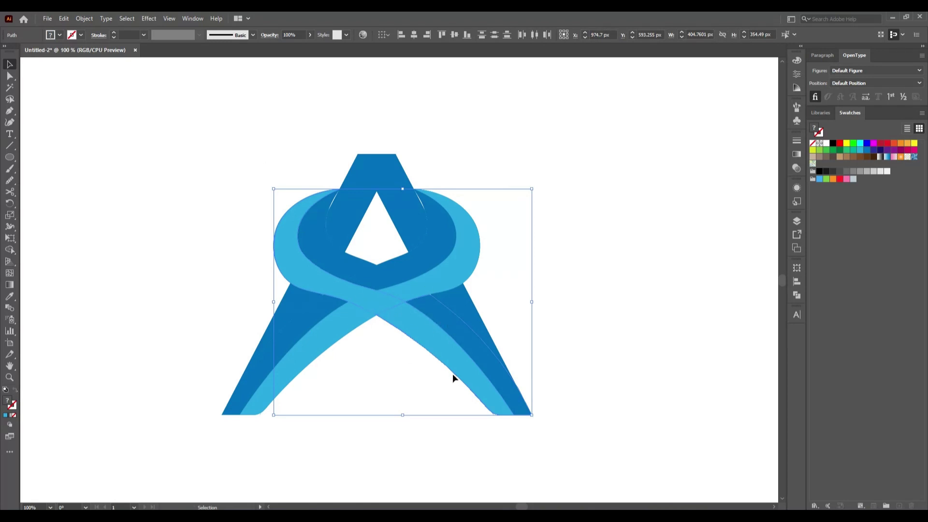
left_click(796, 296)
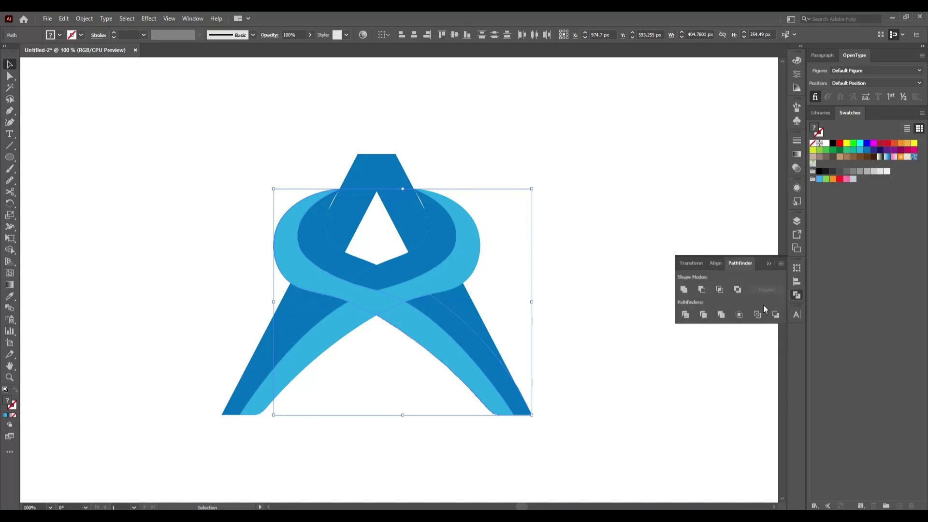
left_click(686, 315)
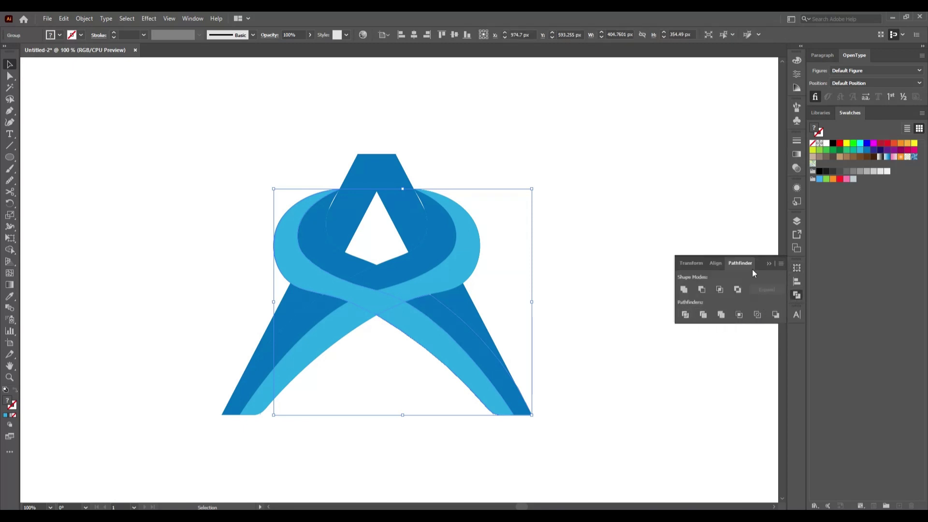
left_click(768, 263)
right_click(364, 342)
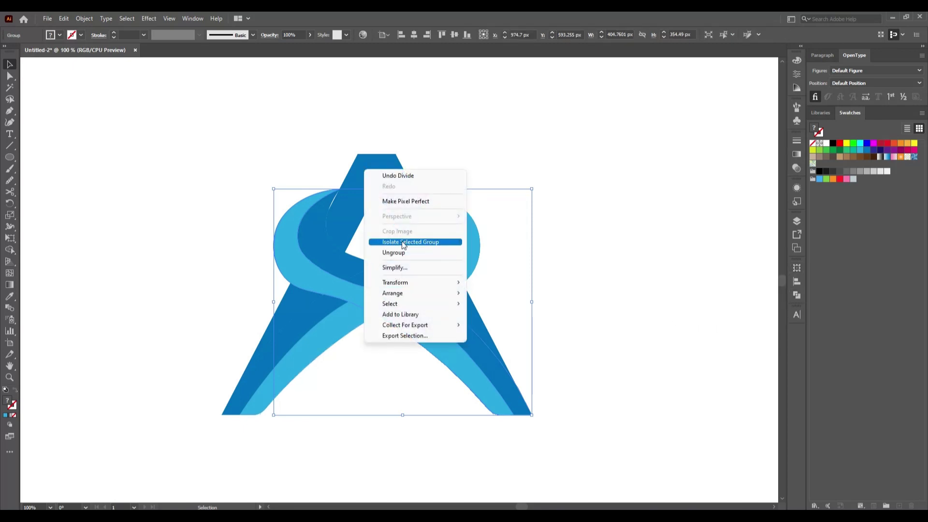
left_click(394, 252)
left_click(547, 312)
Step: Check the division by moving the dark piece of the right leg aside, undo the move, and inspect the strips
left_click_drag(477, 343, 530, 318)
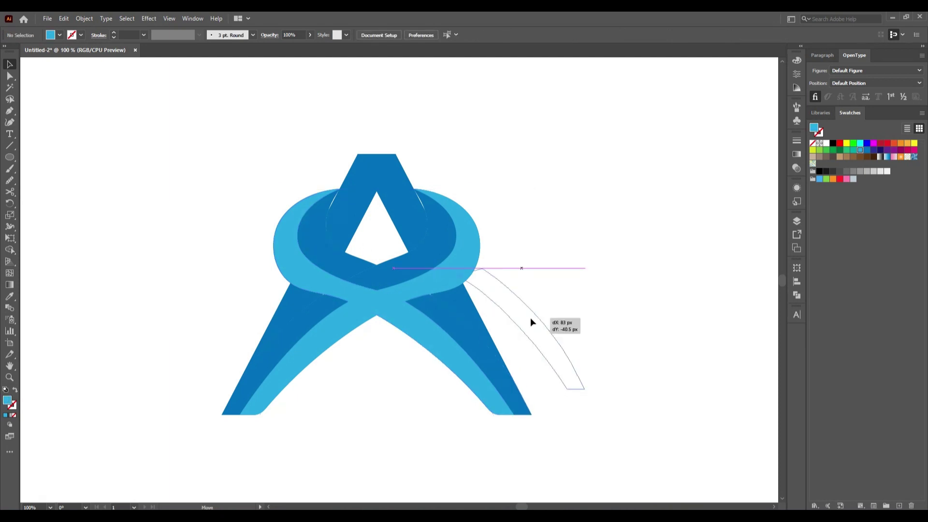
key("ctrl+z")
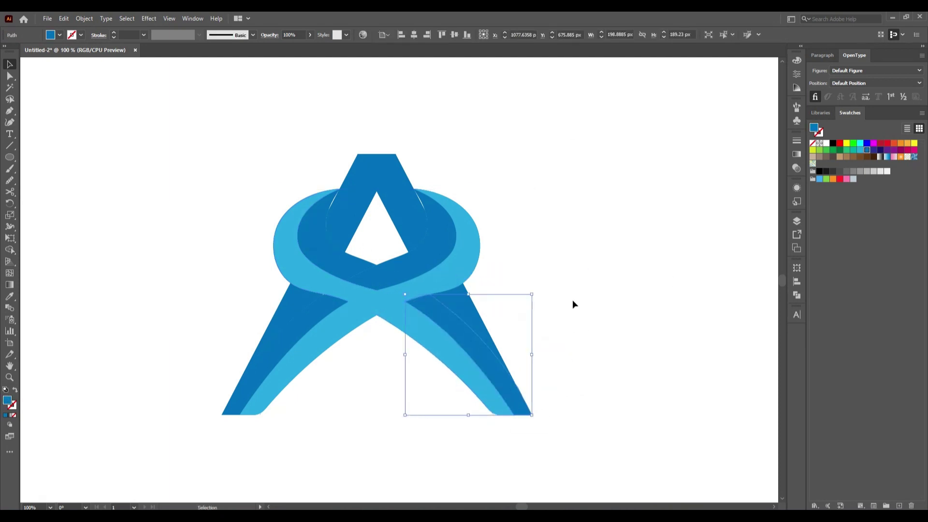
left_click(572, 300)
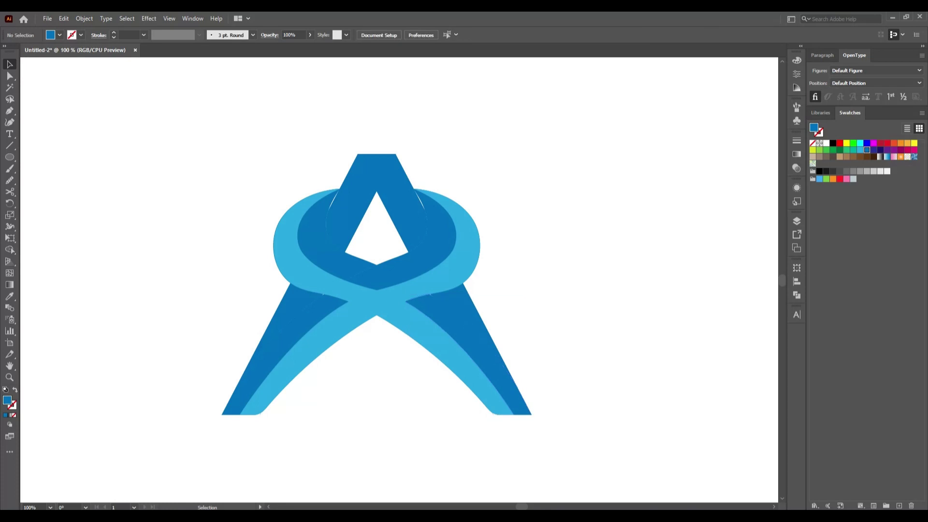
left_click(373, 312)
left_click(366, 387)
left_click(401, 325)
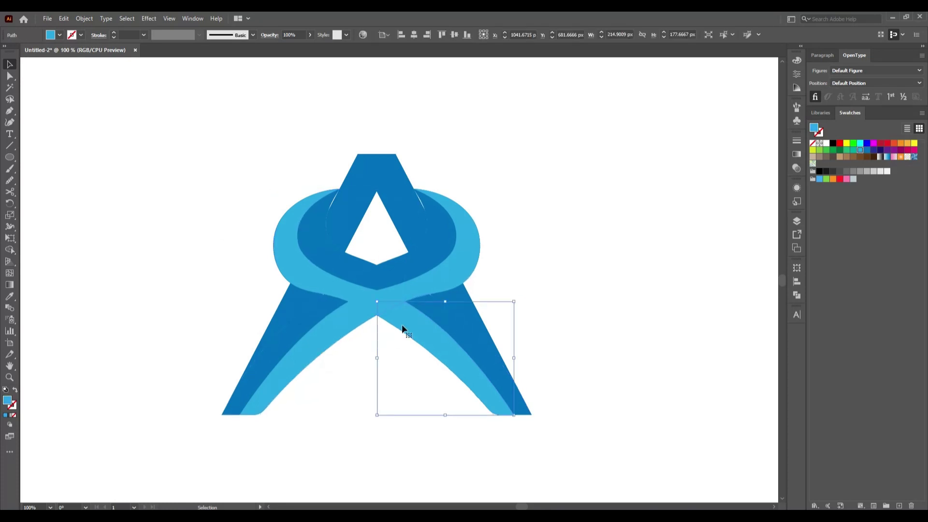
left_click(341, 389)
Step: Try to divide the left-foot-to-right-lobe band along its light blue strip
left_click(323, 349)
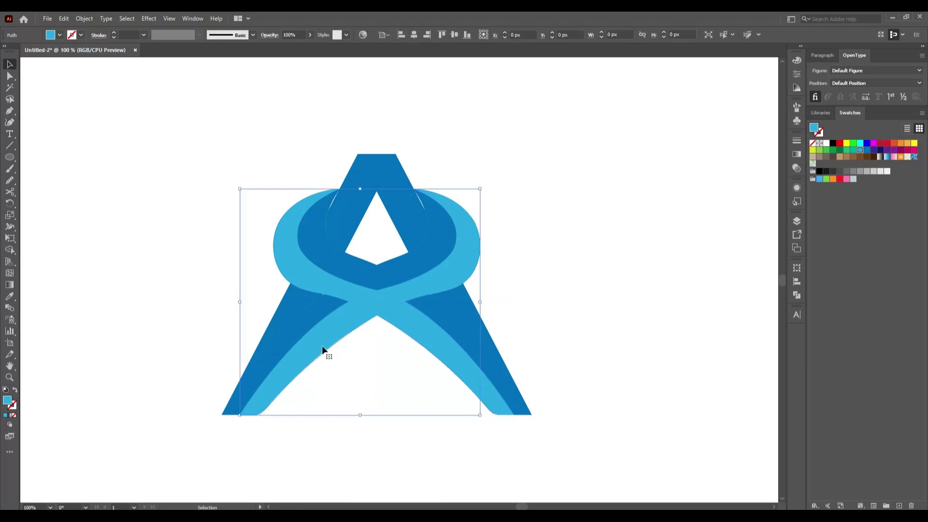
left_click(300, 334, "shift")
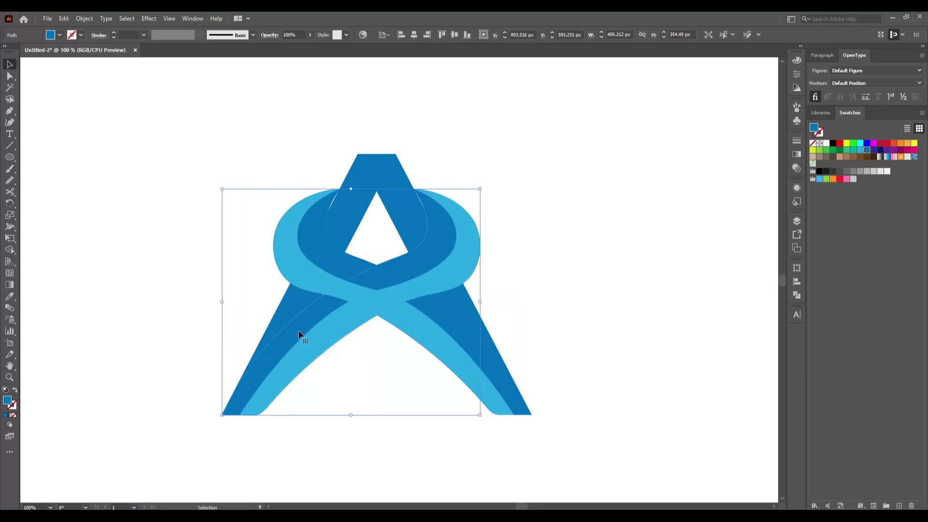
left_click(799, 296)
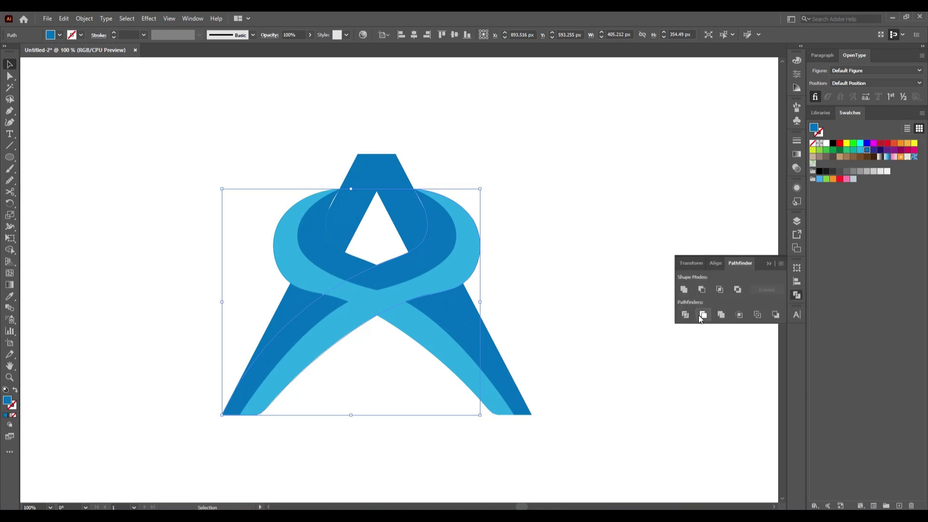
left_click(770, 266)
right_click(575, 263)
left_click(545, 288)
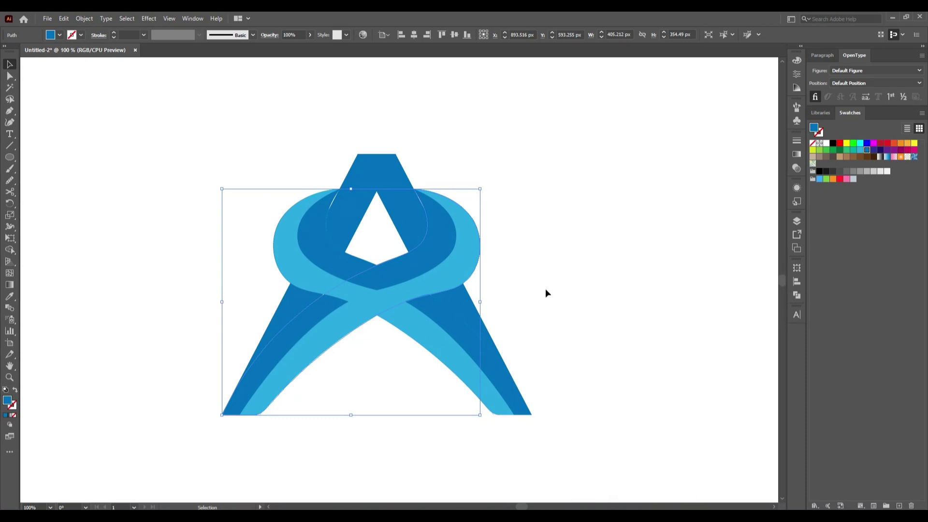
left_click(545, 289)
right_click(449, 243)
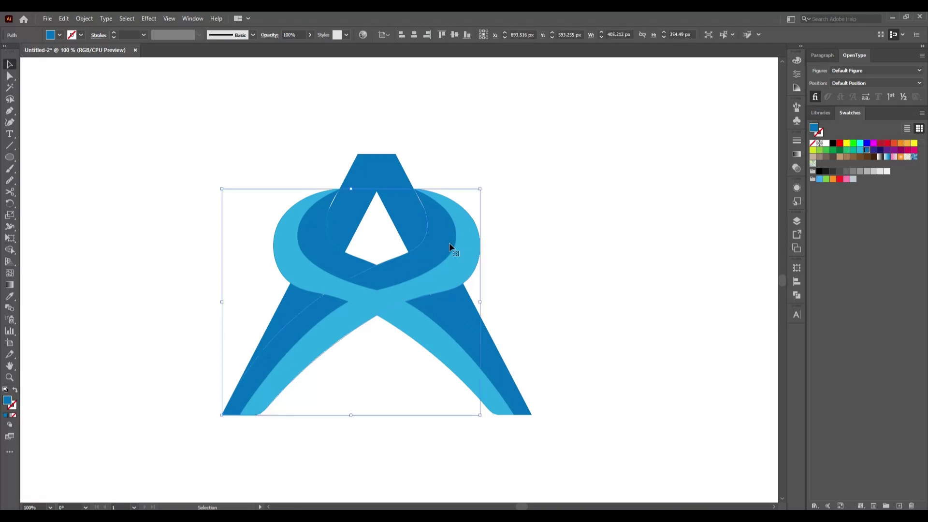
left_click(571, 252)
left_click(570, 252)
Step: Test whether the left-foot-to-right-lobe band is separated by moving it aside, and undo the move
left_click_drag(379, 283, 310, 245)
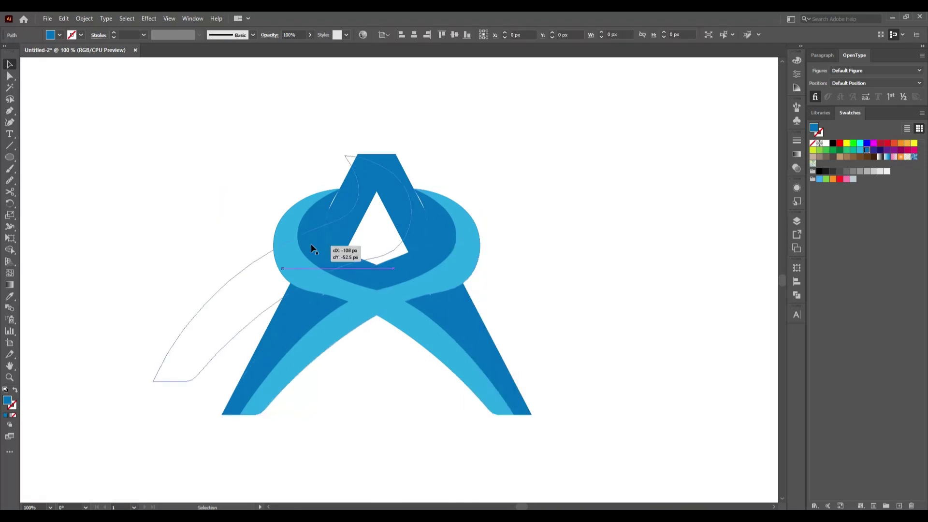
key("a")
key("ctrl+z")
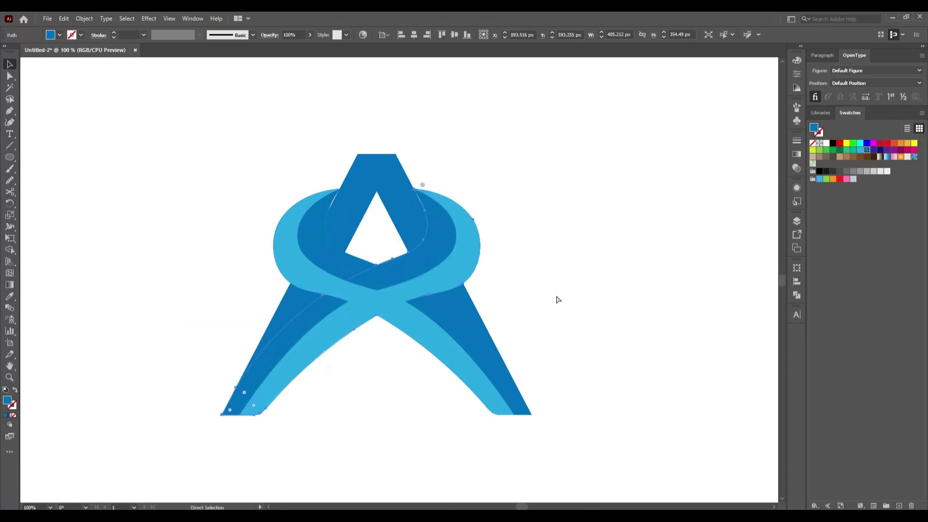
key("v")
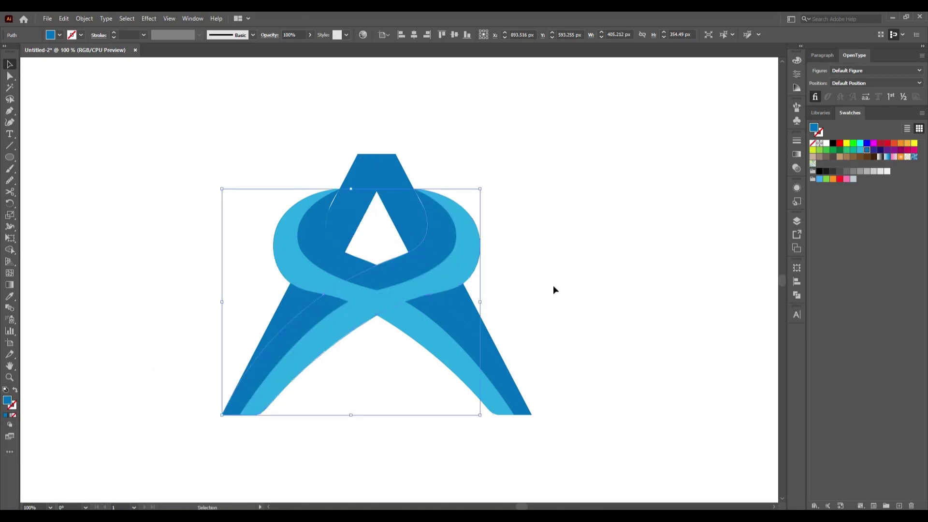
left_click(552, 290)
Step: Select the left-foot-to-right-lobe band with its light blue strip, split them with Pathfinder Divide and ungroup the pieces
left_click(430, 211)
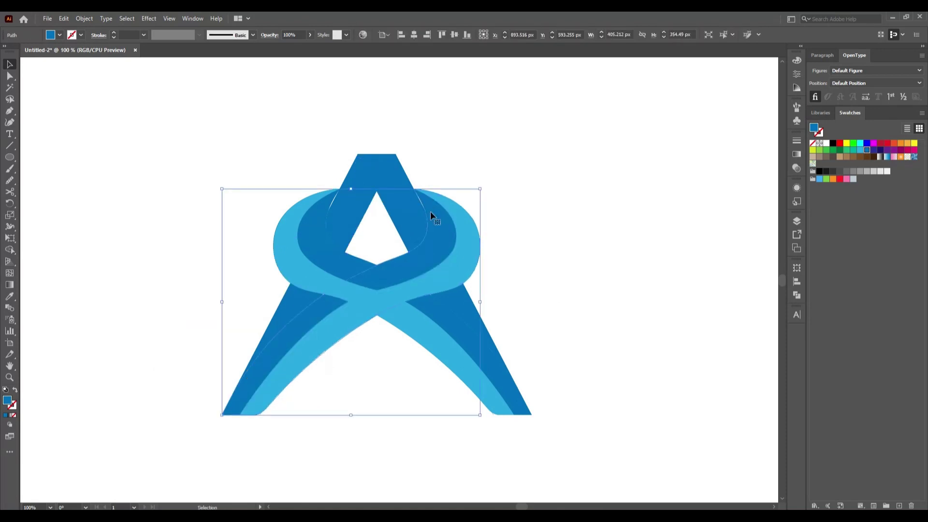
left_click(471, 264, "shift")
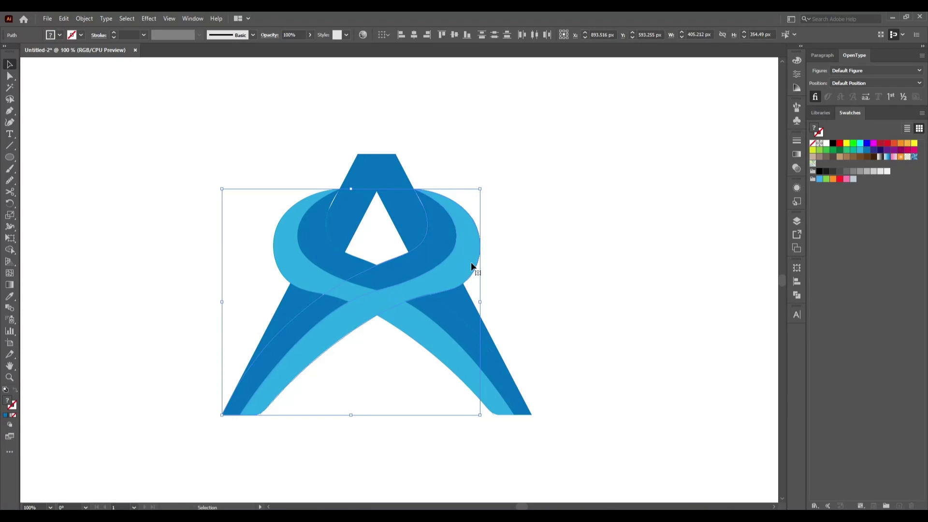
left_click(797, 295)
left_click(685, 314)
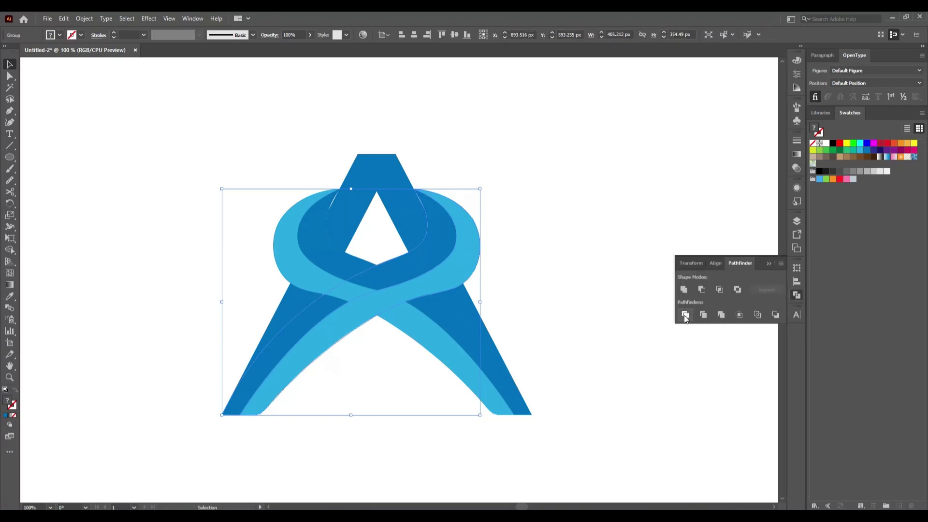
left_click(768, 265)
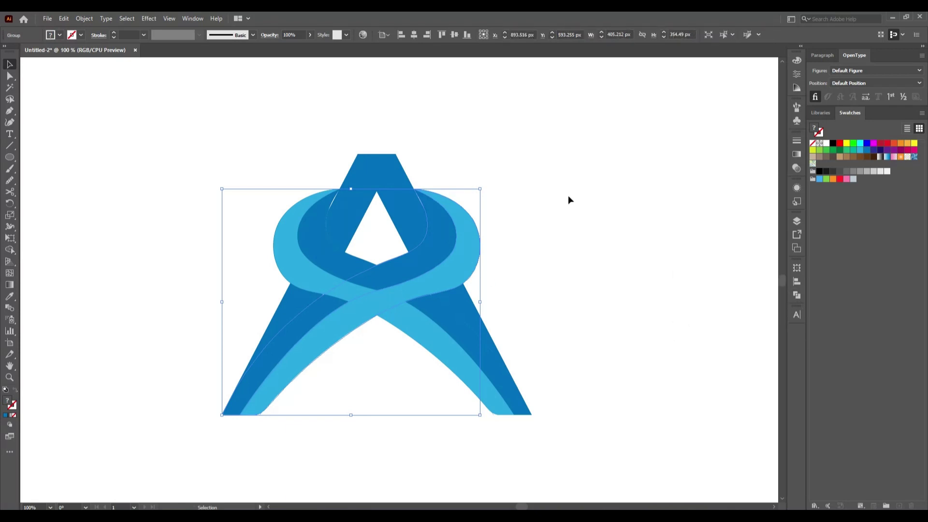
right_click(438, 240)
left_click(466, 323)
left_click(596, 250)
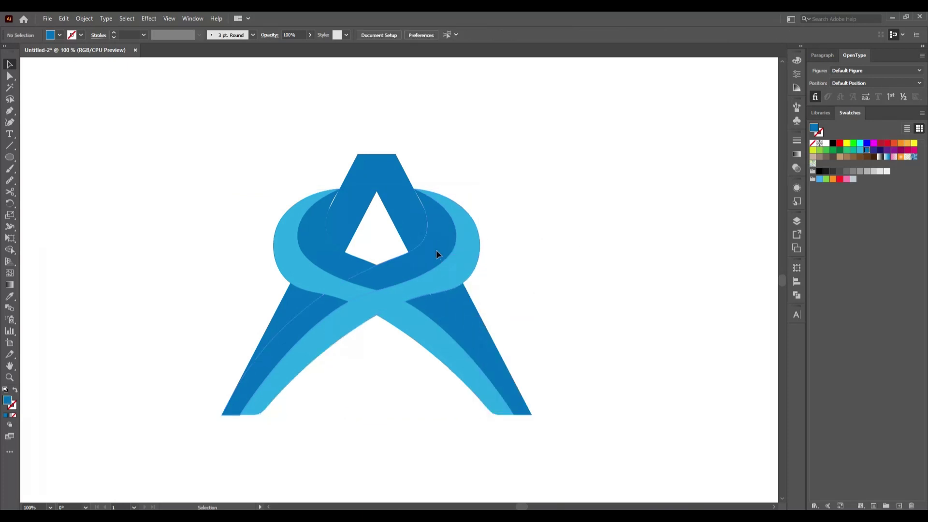
Step: Check the dark piece of the right-lobe band by moving it aside, and undo the move
left_click_drag(436, 250, 377, 231)
key("ctrl+z")
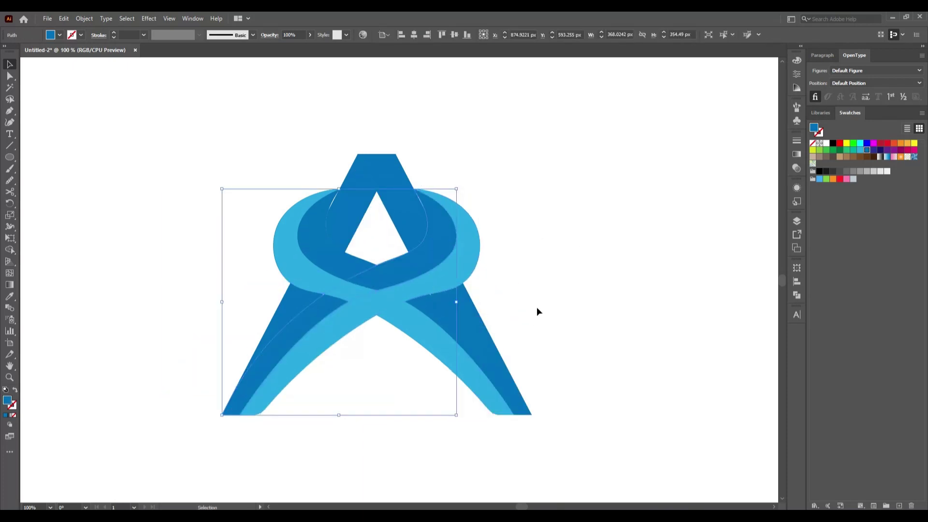
left_click(537, 307)
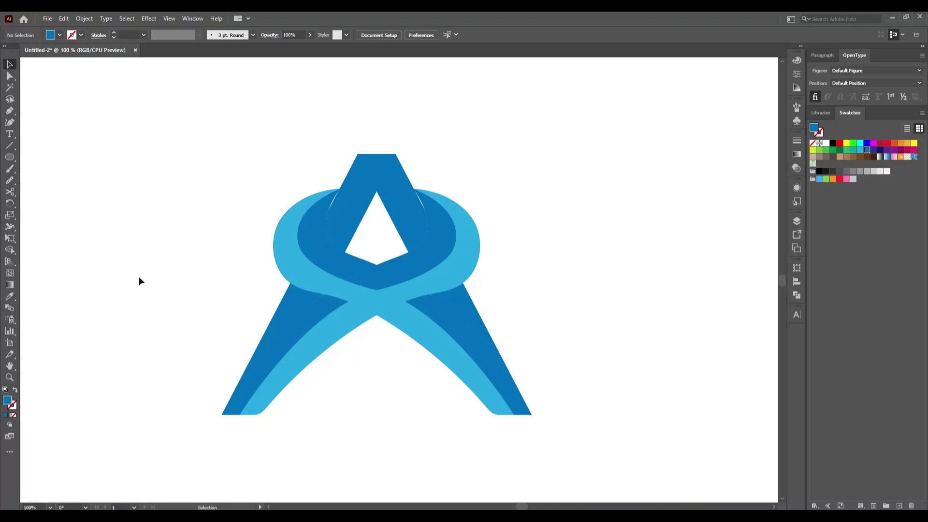
Step: Draw a 1920 × 1080 px rectangle without fill or stroke over the whole artboard
left_click(14, 159)
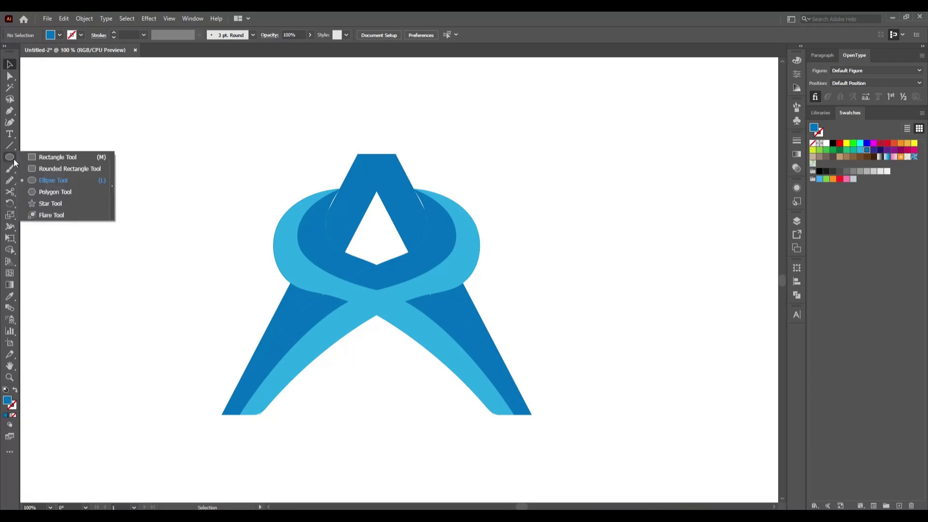
left_click(50, 155)
left_click(59, 35)
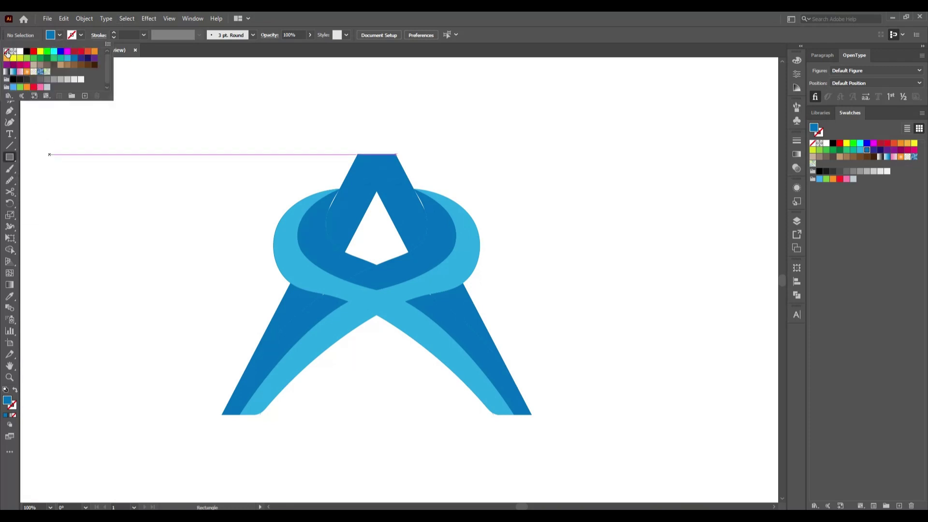
left_click(8, 52)
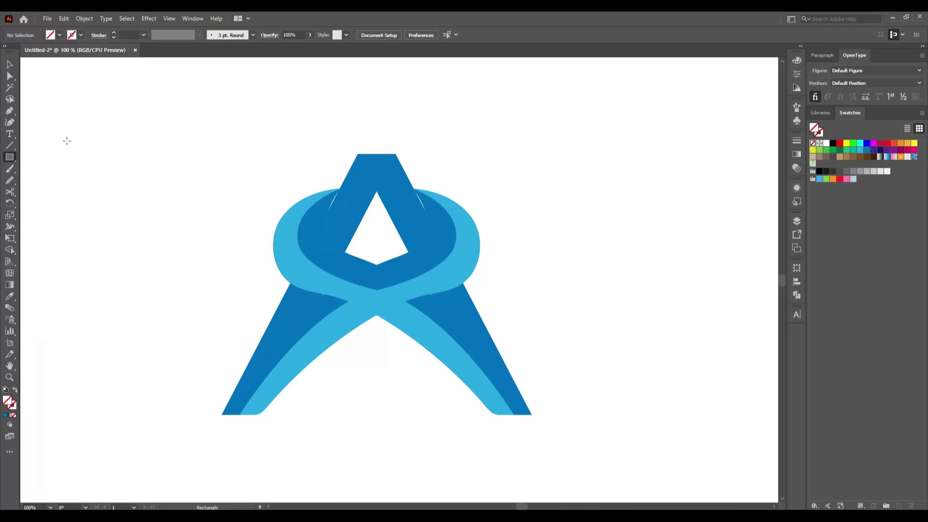
scroll(68, 140, "up", 1)
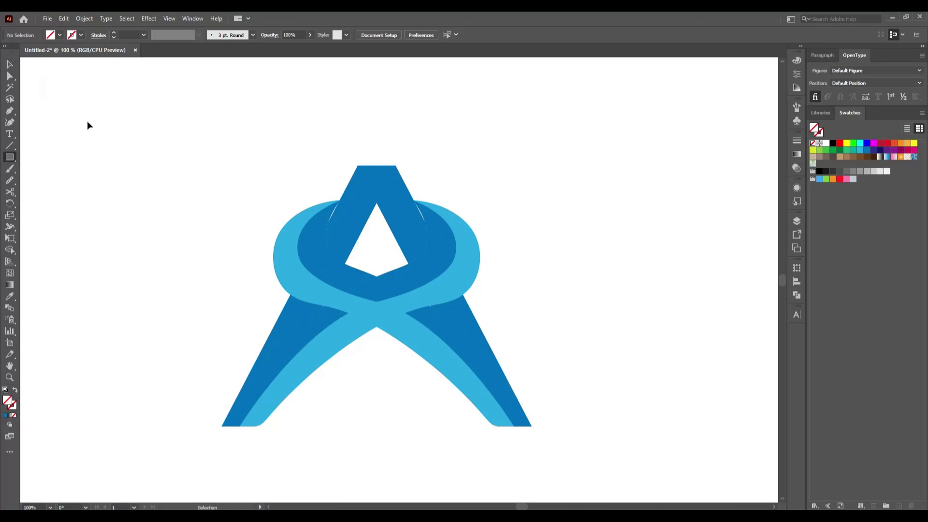
key("ctrl+0")
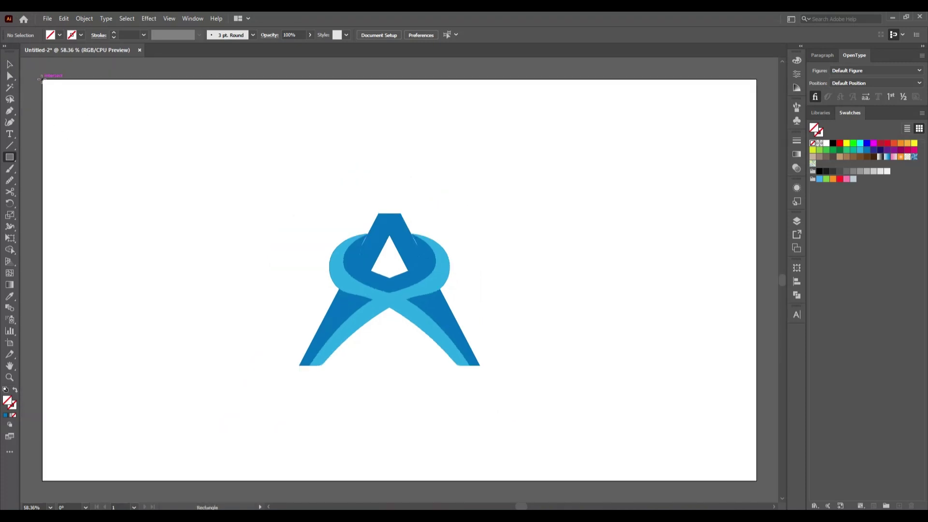
left_click_drag(42, 79, 748, 479)
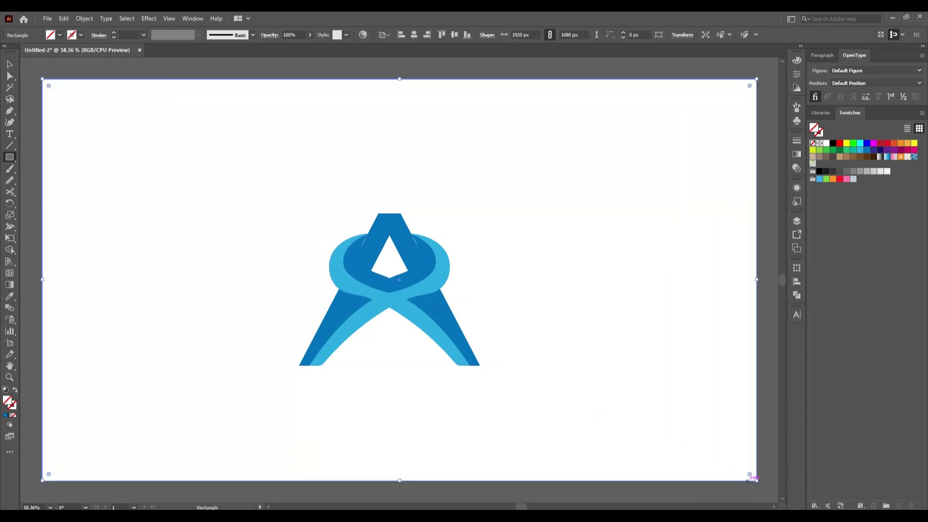
Step: Fill the artboard-sized rectangle with black and send it to the back behind the logo
left_click(59, 35)
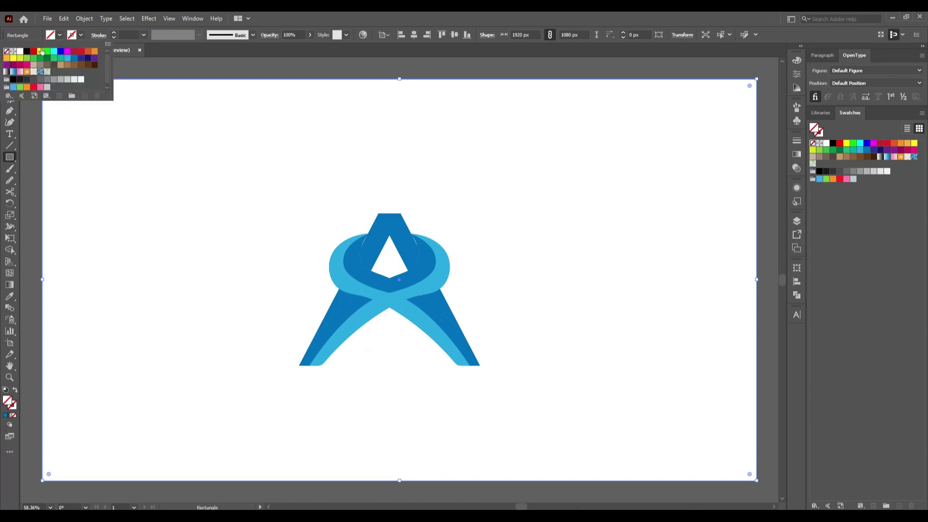
left_click(28, 51)
left_click(9, 64)
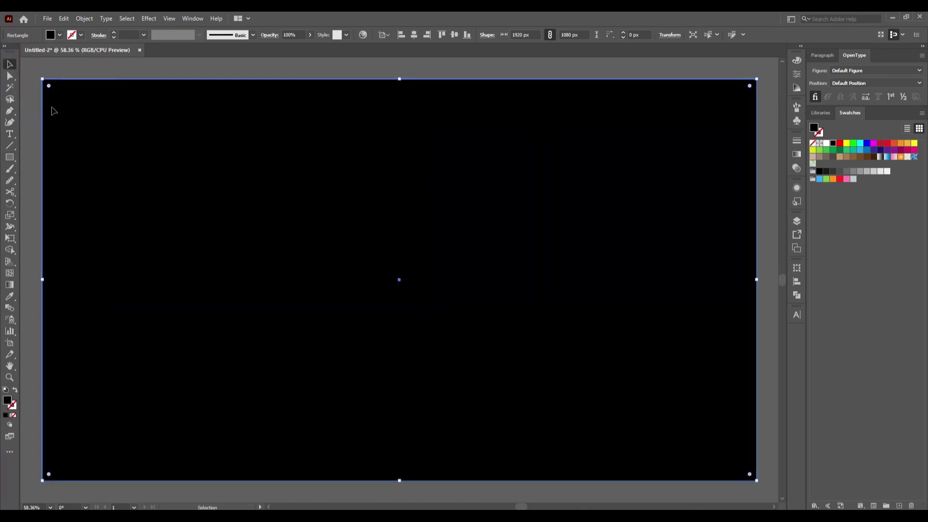
right_click(89, 126)
mouse_move(128, 310)
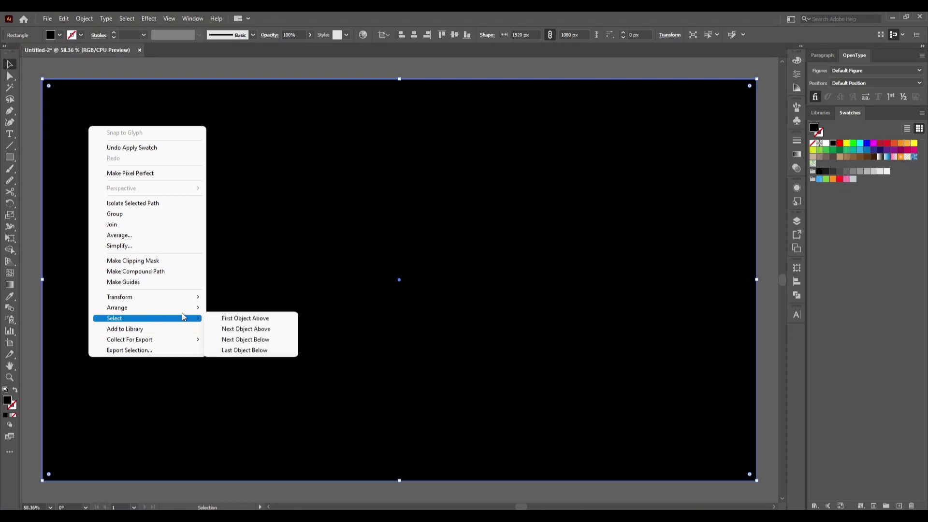
mouse_move(184, 309)
left_click(245, 340)
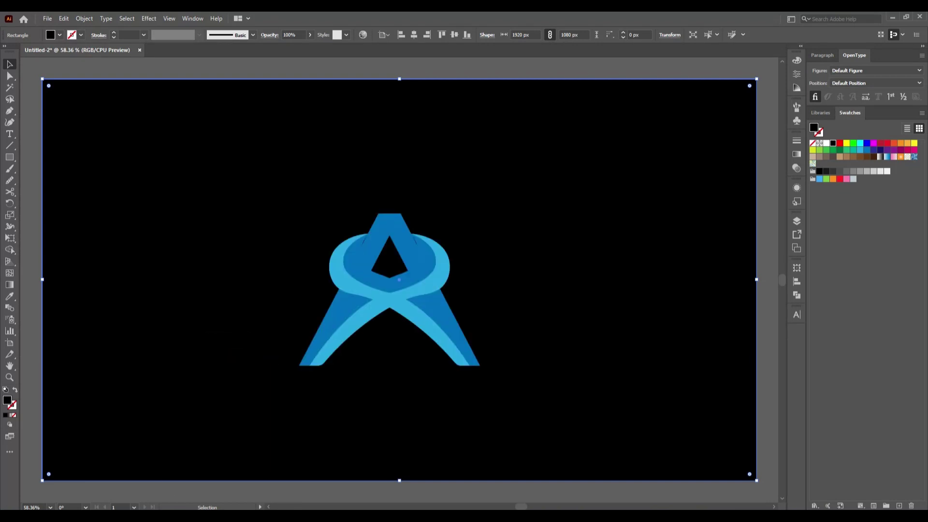
Step: Lock the black background rectangle
left_click(85, 18)
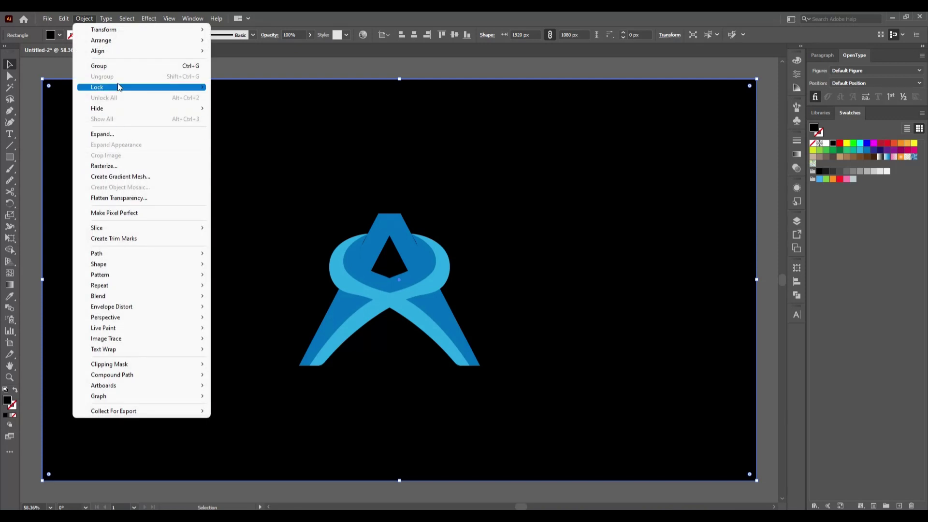
mouse_move(120, 87)
left_click(254, 88)
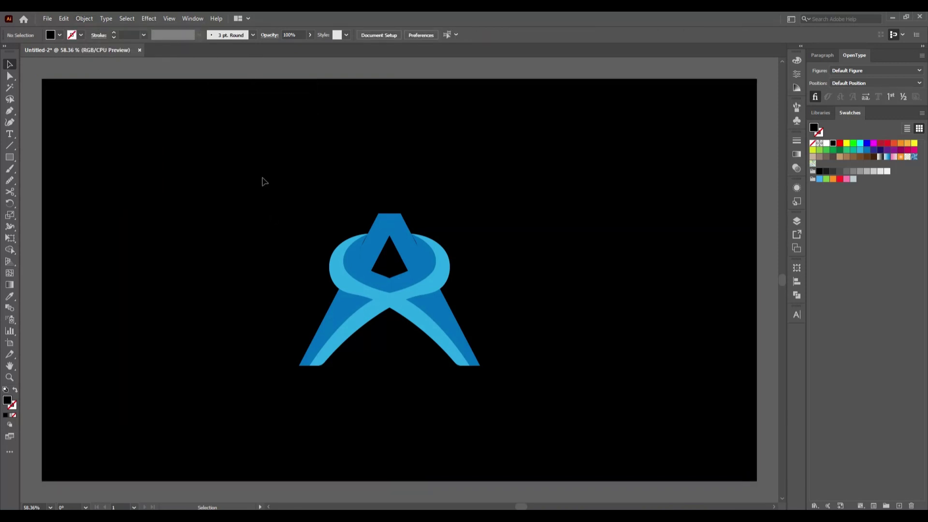
Step: Enlarge the whole logo to about 596 × 542 px and move it nearer to the artboard's center
left_click_drag(263, 181, 529, 442)
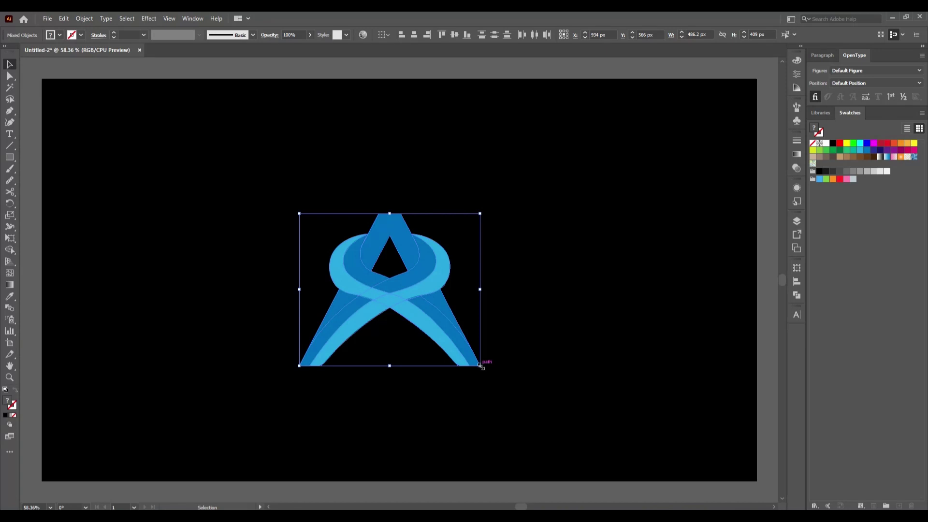
left_click_drag(480, 366, 520, 414)
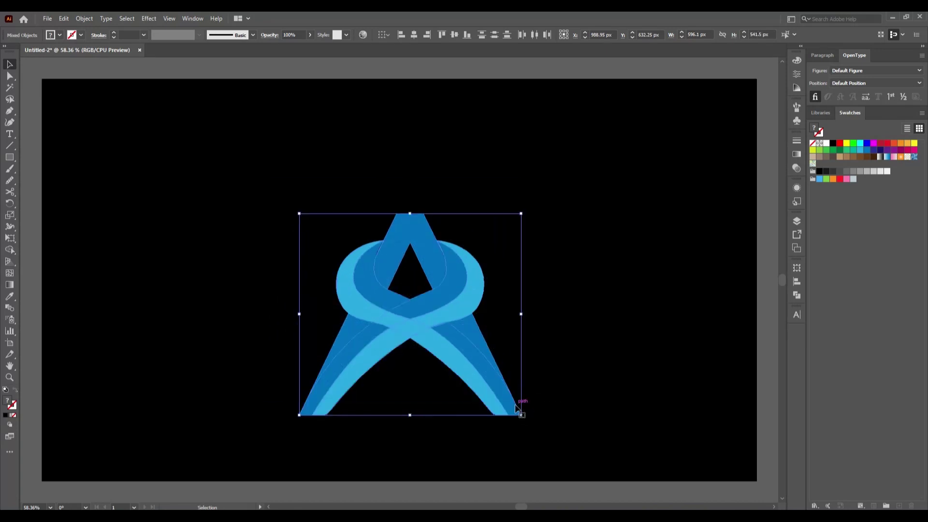
left_click_drag(425, 326, 398, 286)
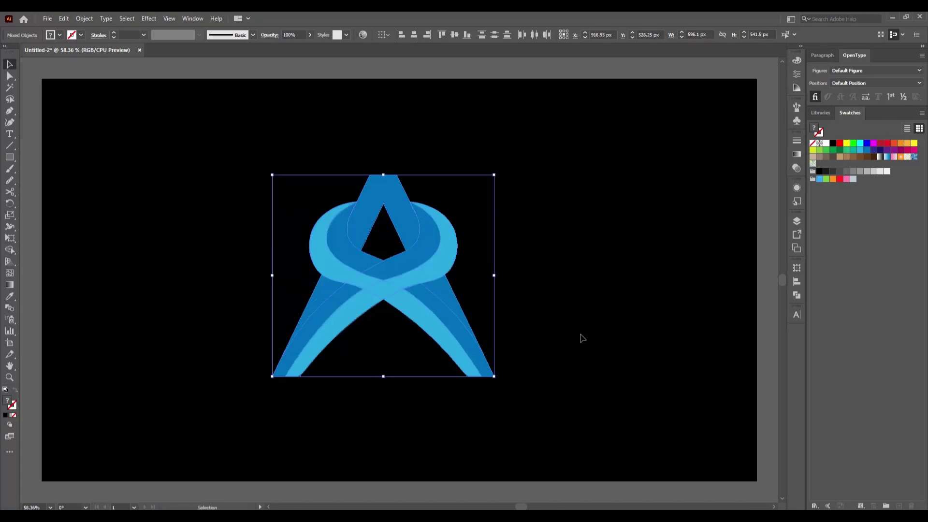
left_click(593, 331)
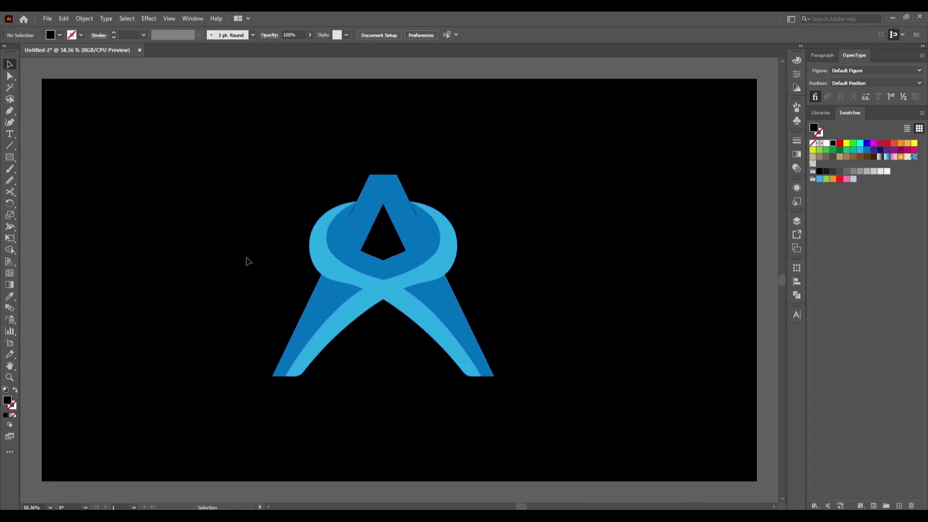
Step: Fill all the logo pieces with the linear black-to-white gradient at 0°
left_click_drag(231, 138, 537, 403)
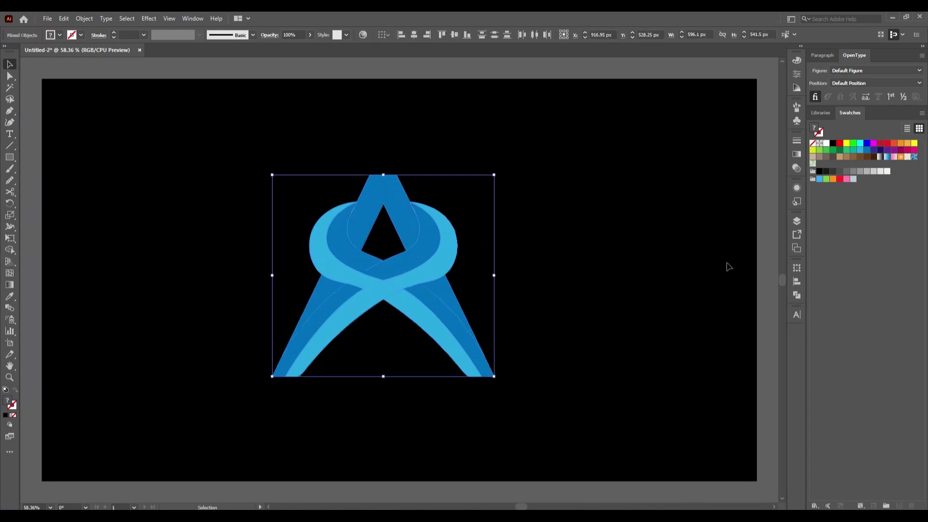
left_click(795, 153)
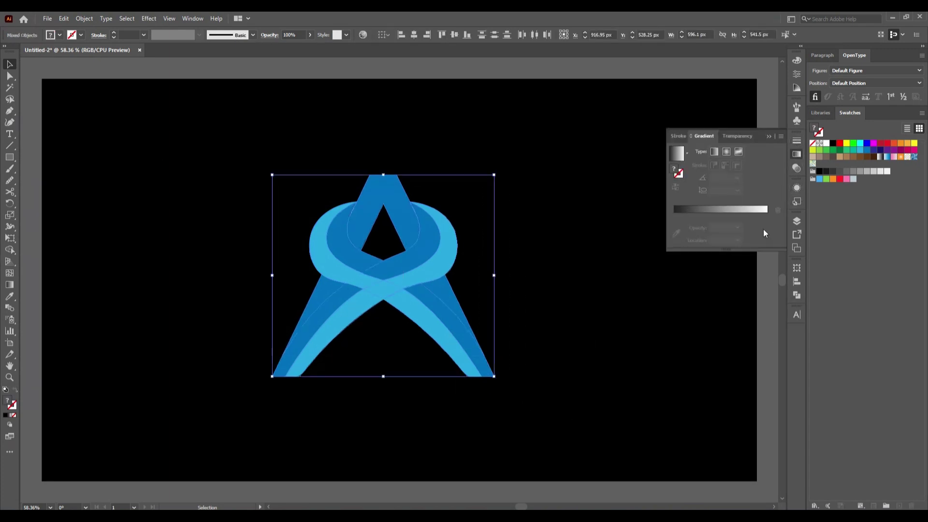
left_click(764, 210)
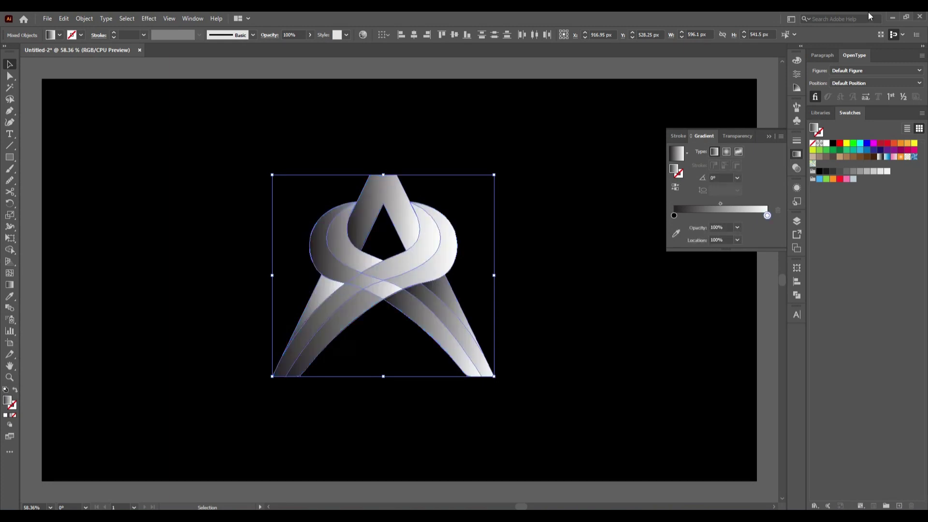
left_click(167, 159)
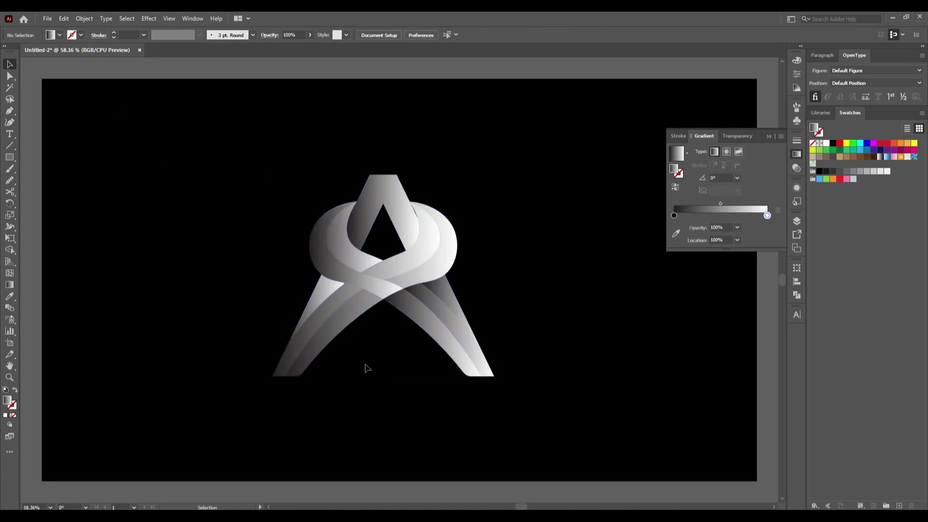
Step: Bring both strips of the band running from the left foot to the right lobe to the front
left_click(404, 313)
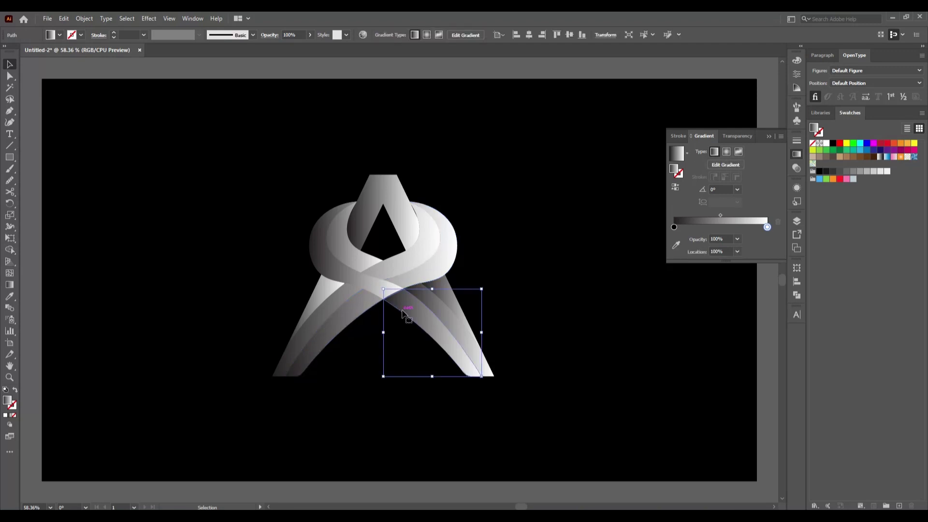
right_click(341, 297)
mouse_move(374, 247)
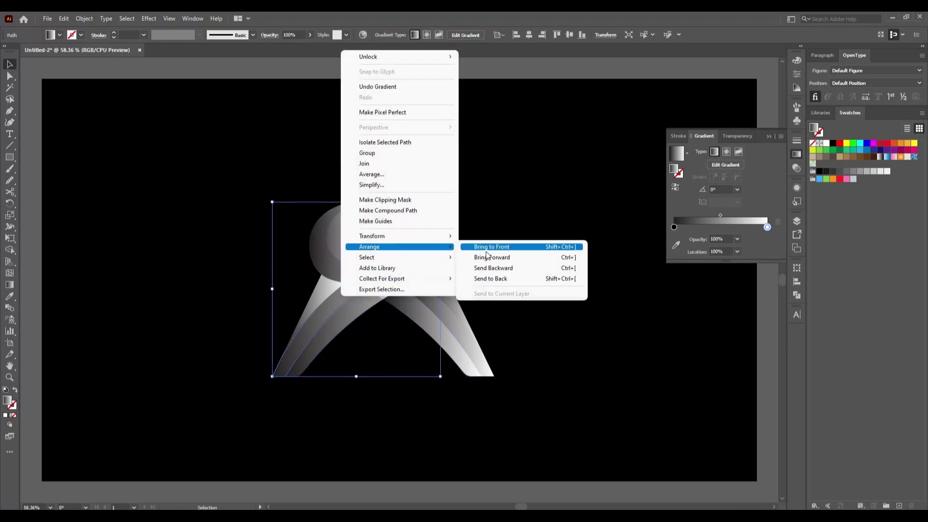
left_click(483, 247)
left_click(518, 321)
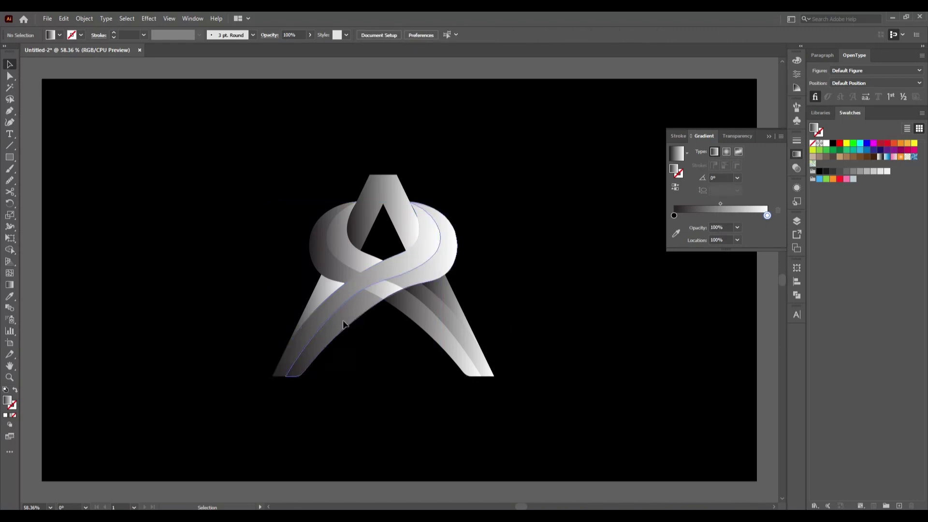
right_click(346, 329)
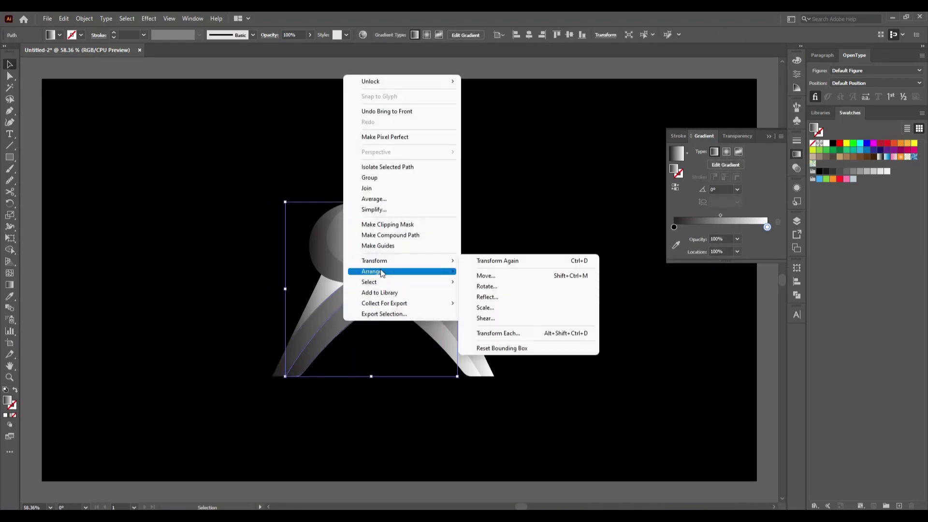
mouse_move(379, 271)
left_click(478, 271)
left_click(516, 334)
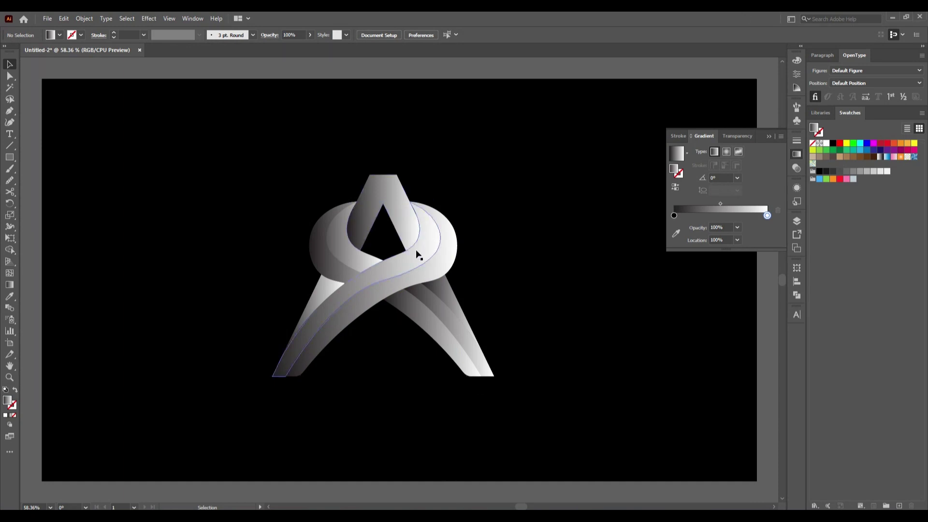
Step: Reverse the gradient on the inner strip of the left-foot-to-right-lobe band
left_click(430, 241)
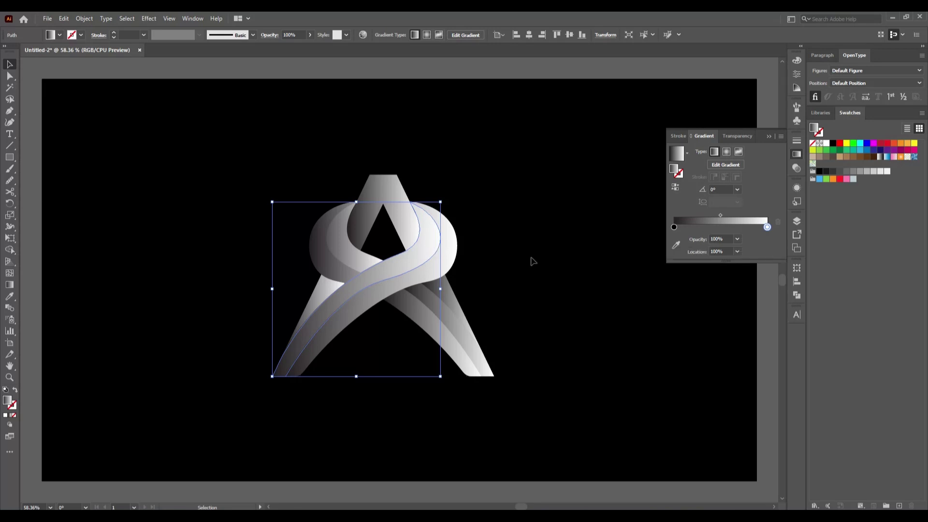
left_click(675, 186)
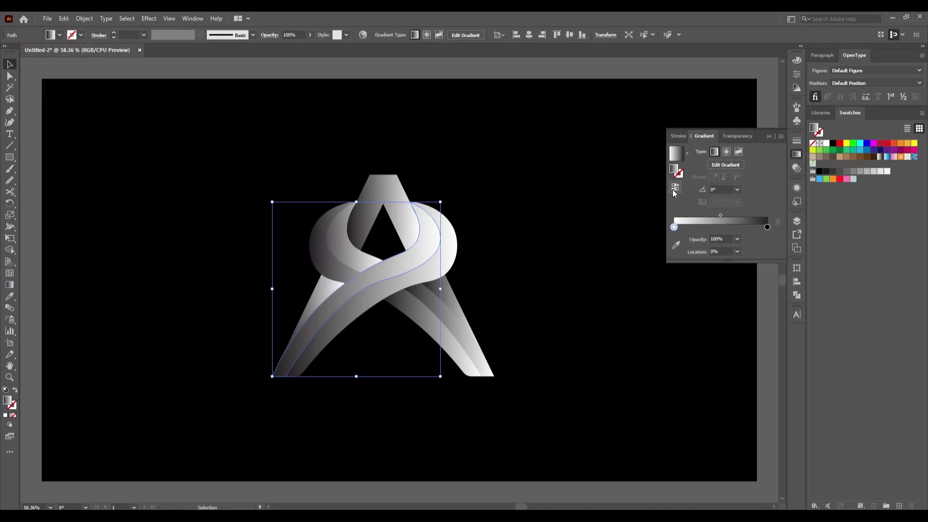
left_click(586, 383)
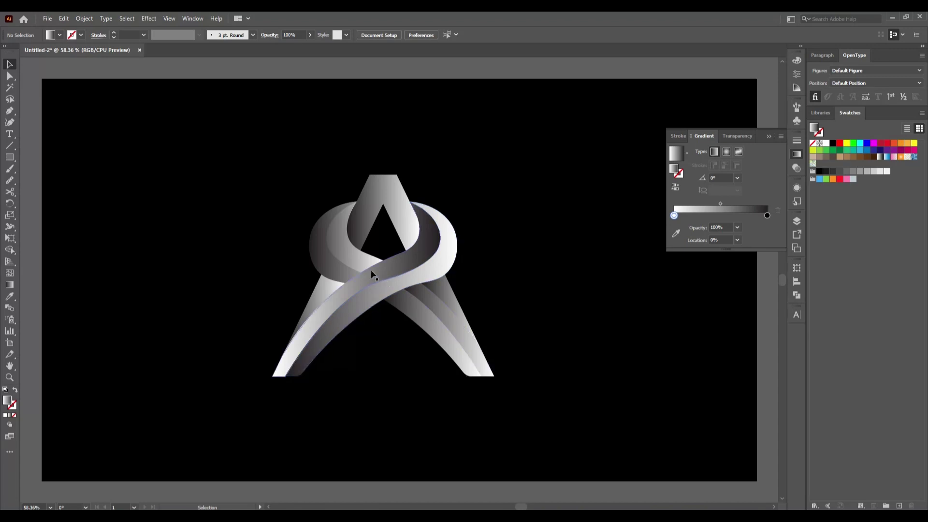
Step: Reverse the gradient on the outer strip of the left lobe so it runs from white to black
left_click(354, 262)
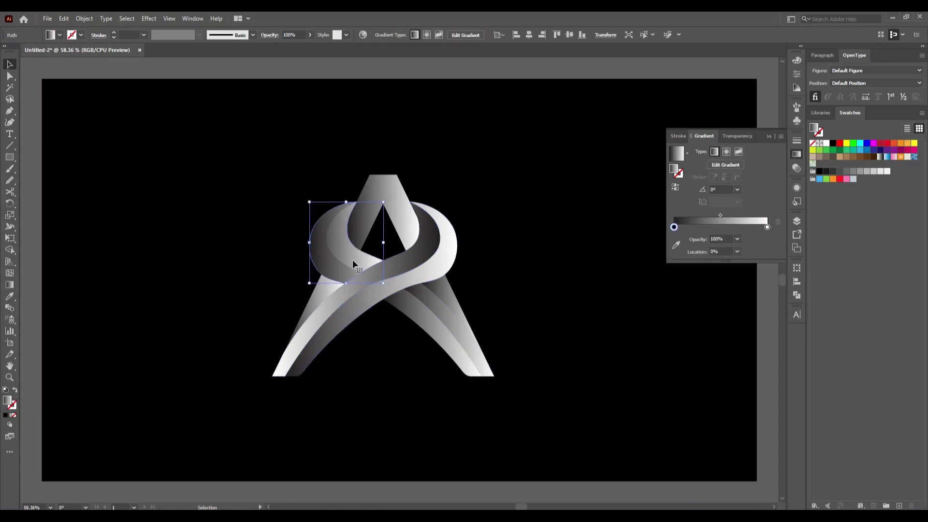
right_click(207, 188)
left_click(120, 268)
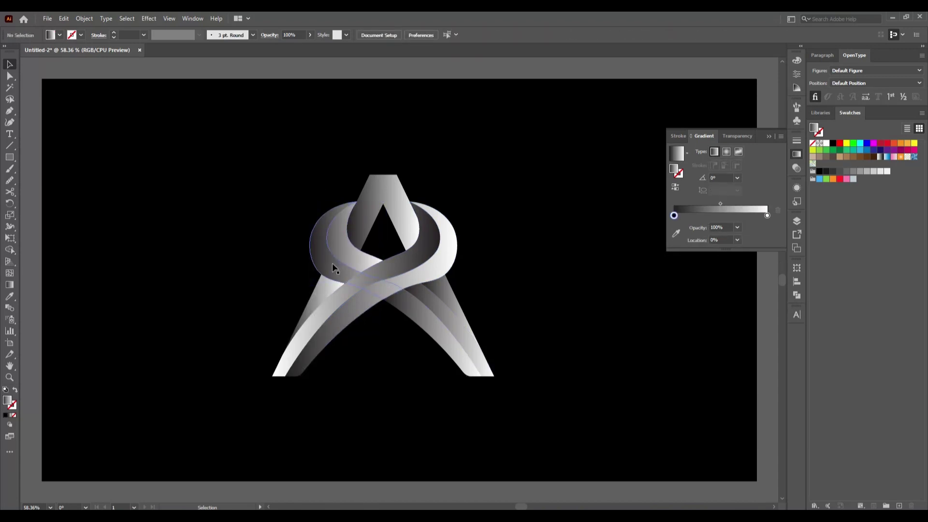
left_click(331, 263)
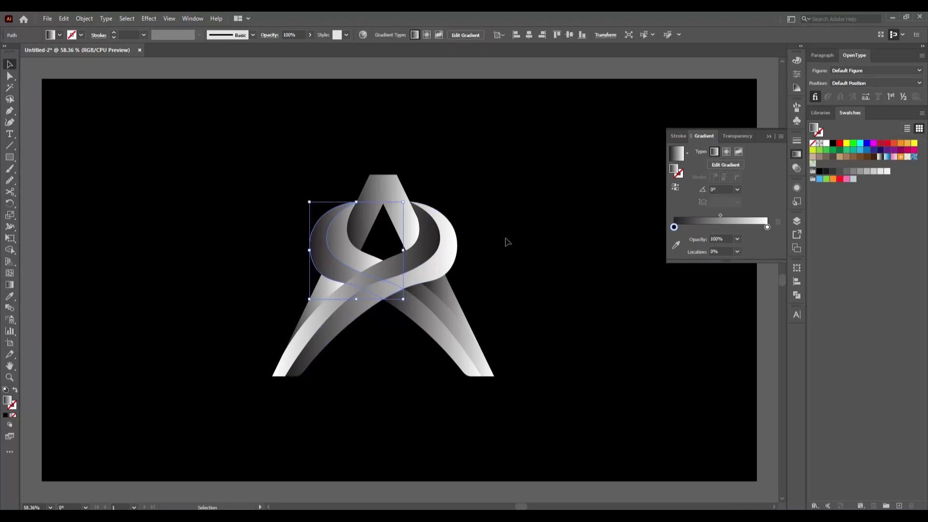
left_click(348, 253)
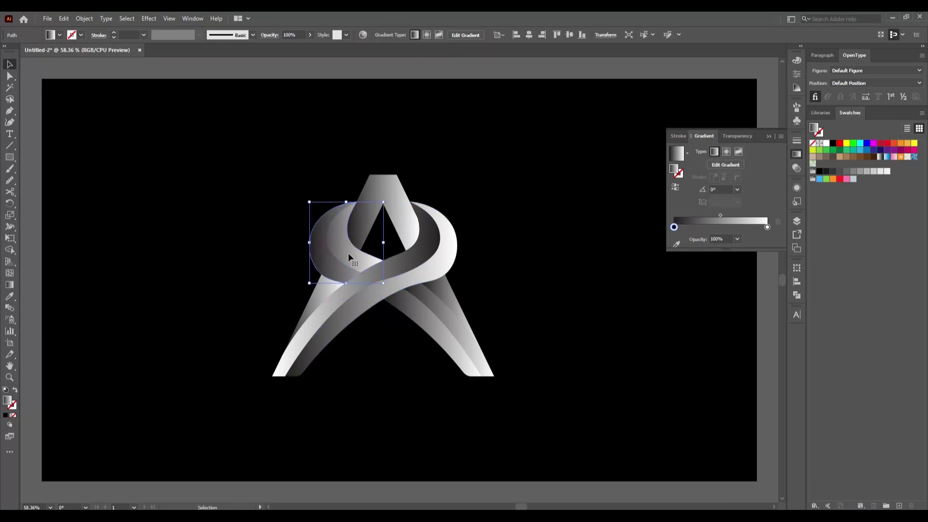
left_click(251, 255)
left_click(335, 273)
left_click(675, 190)
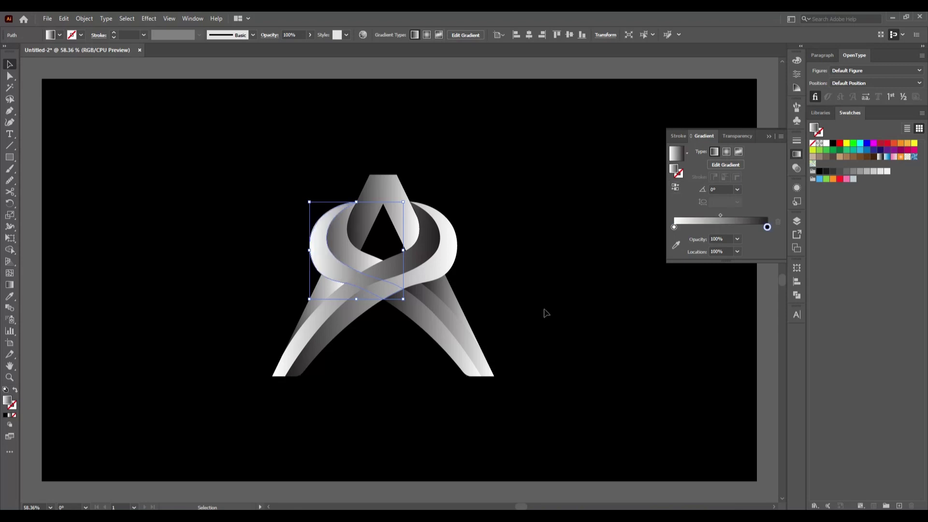
left_click(534, 366)
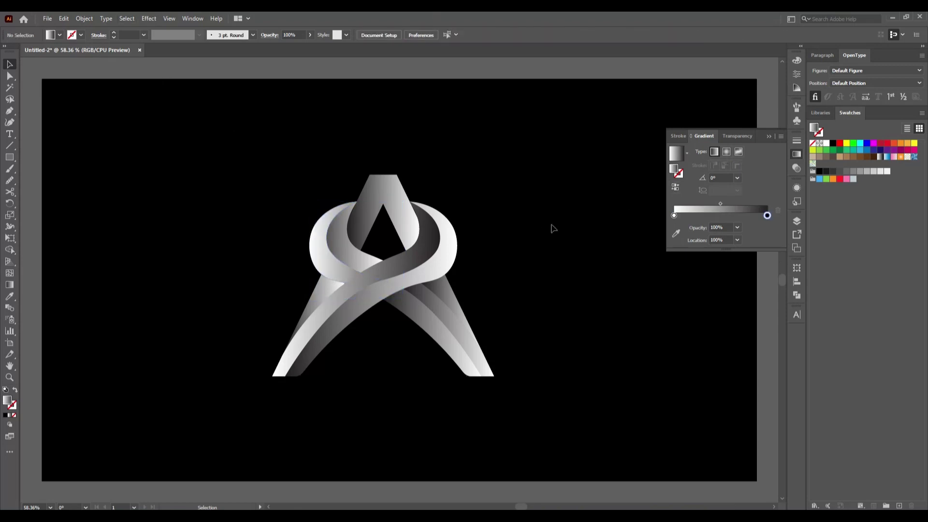
Step: Reverse the gradients on the group containing the A's peak and on the outer strip of the right-foot band
left_click(405, 208)
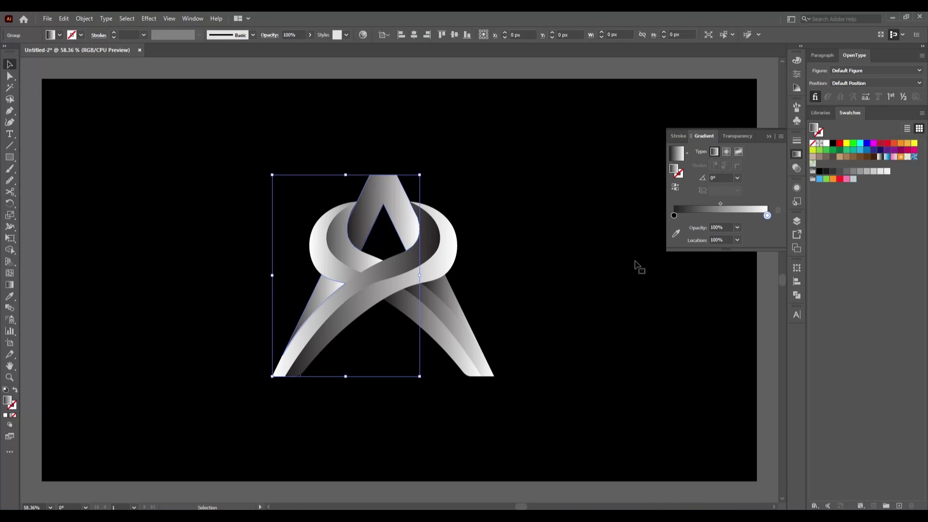
left_click(675, 189)
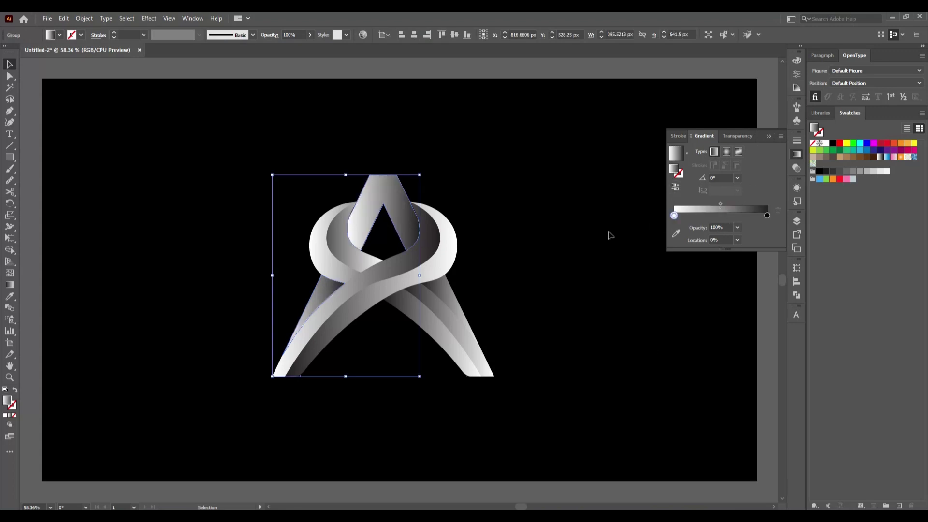
left_click(506, 323)
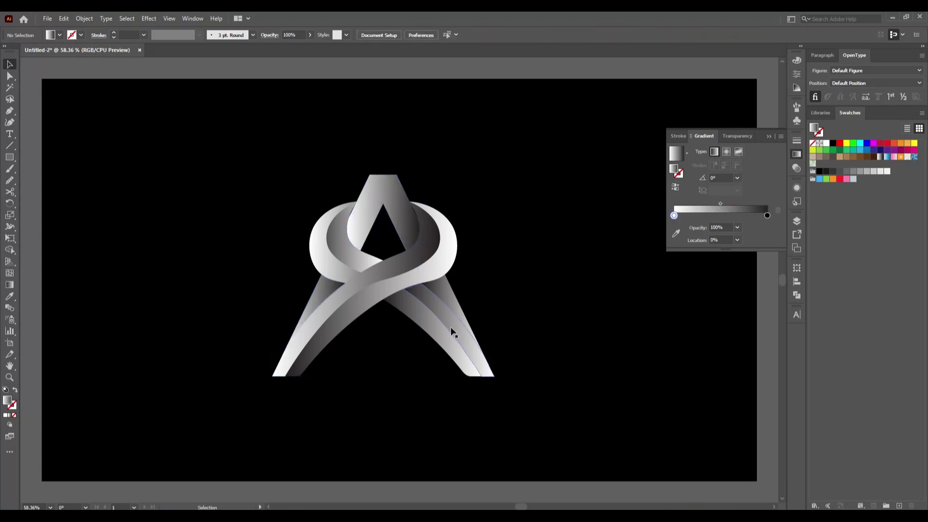
left_click(462, 341)
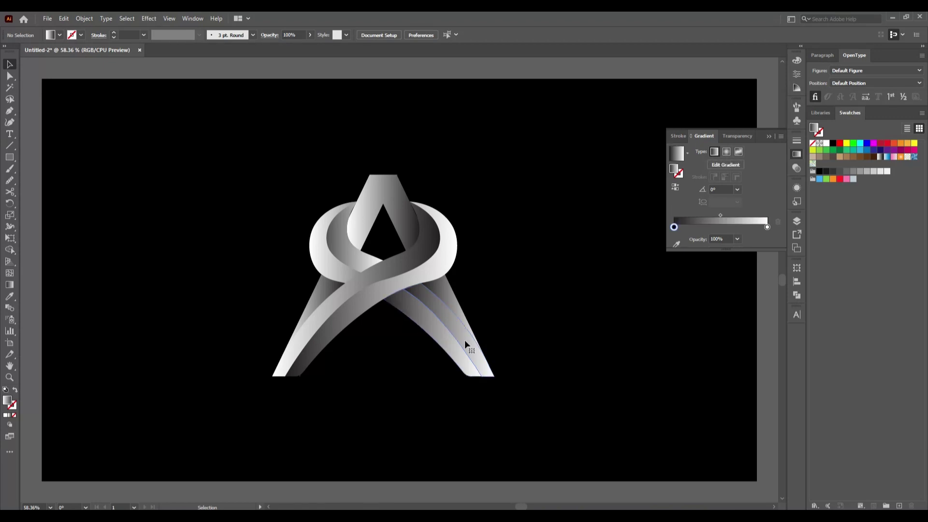
left_click(673, 188)
left_click(609, 346)
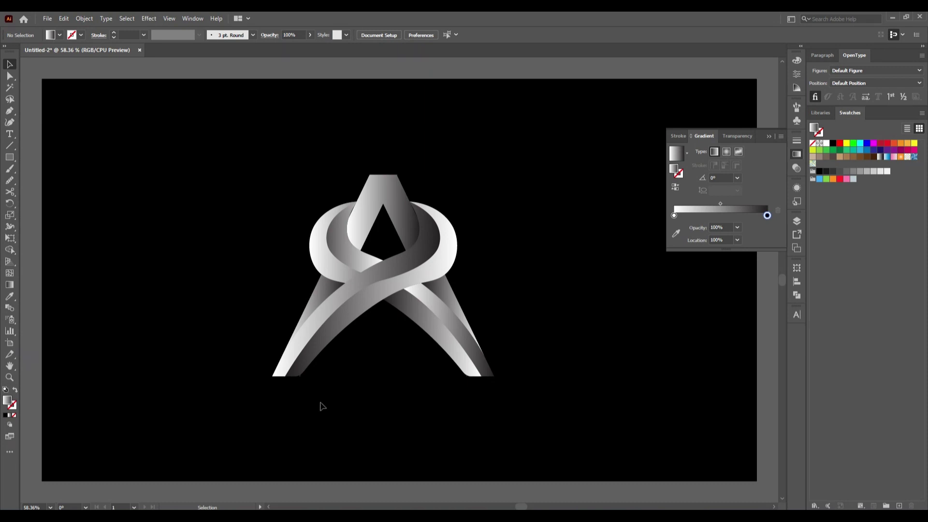
Step: Ungroup the pieces of the A's peak group and select the small stray piece at the left foot's inner corner
scroll(321, 404, "up", 2)
left_click(289, 356)
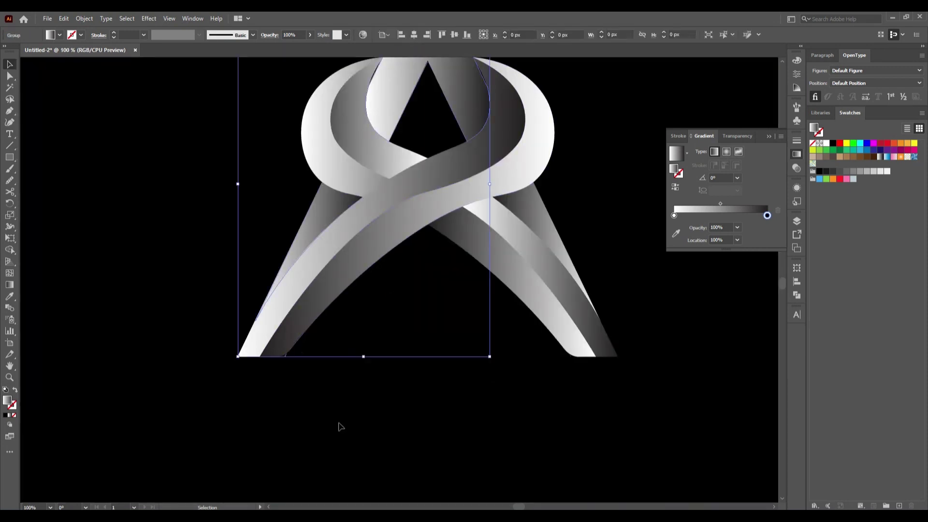
right_click(340, 422)
left_click(381, 332)
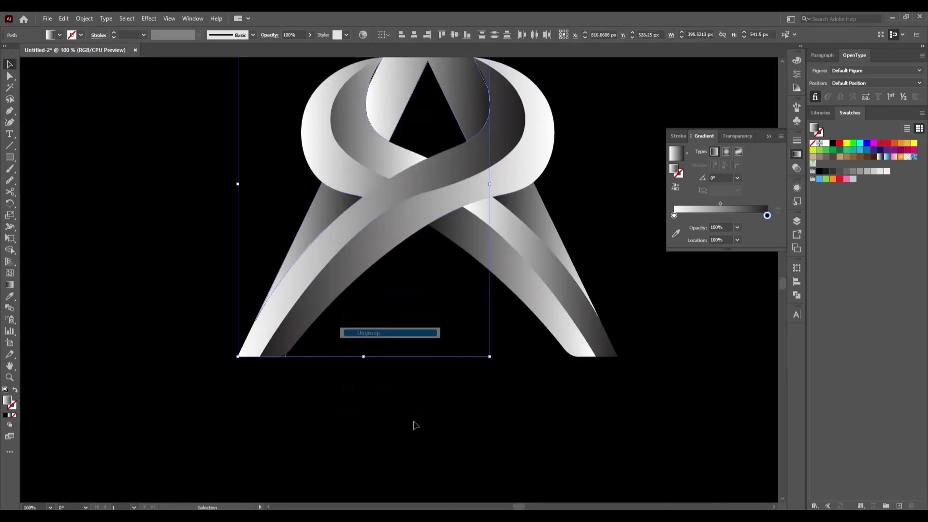
left_click(410, 413)
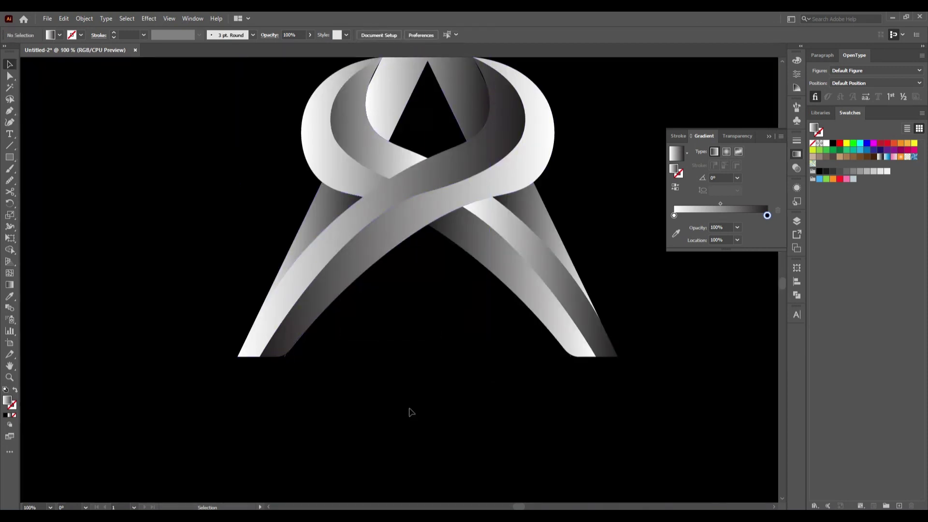
left_click(285, 359)
left_click(353, 402)
scroll(481, 362, "down", 1)
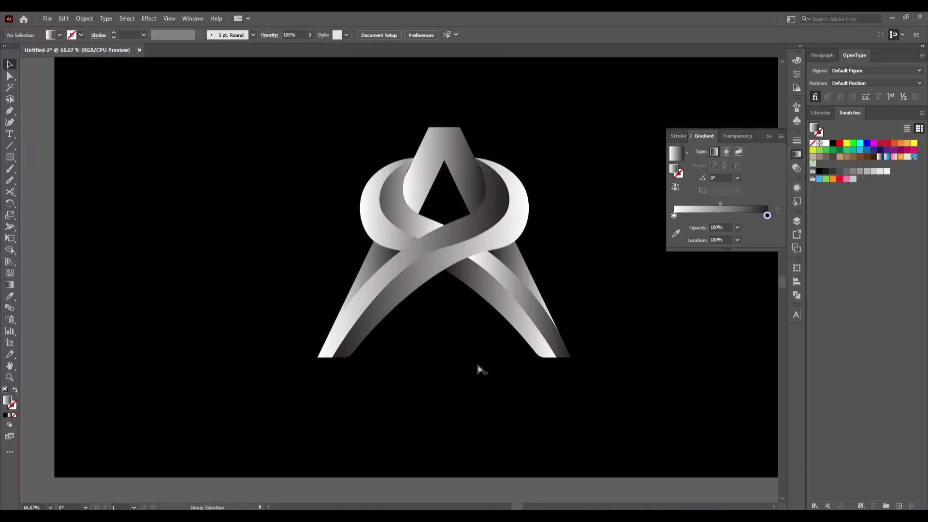
scroll(481, 370, "down", 1)
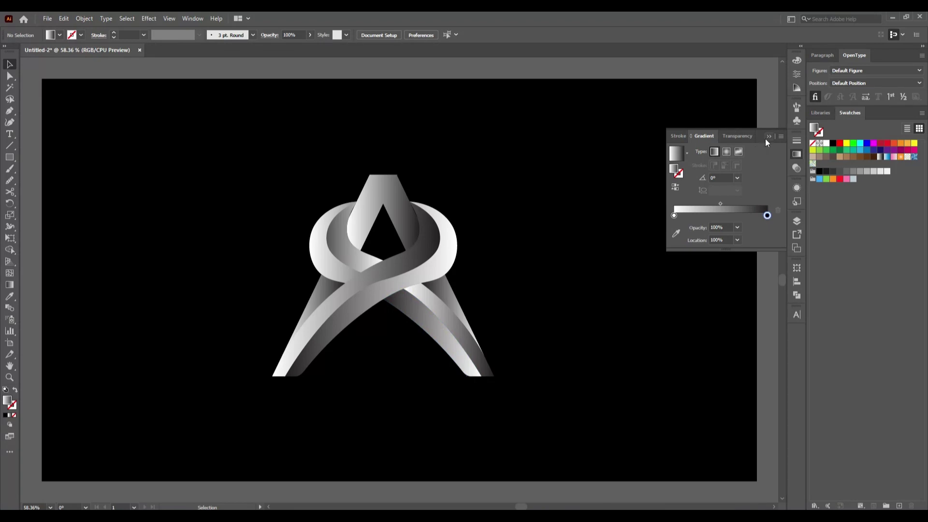
Step: Change the right lobe's outer strip to a black-white-black gradient with the white stop at about 51%
left_click(449, 238)
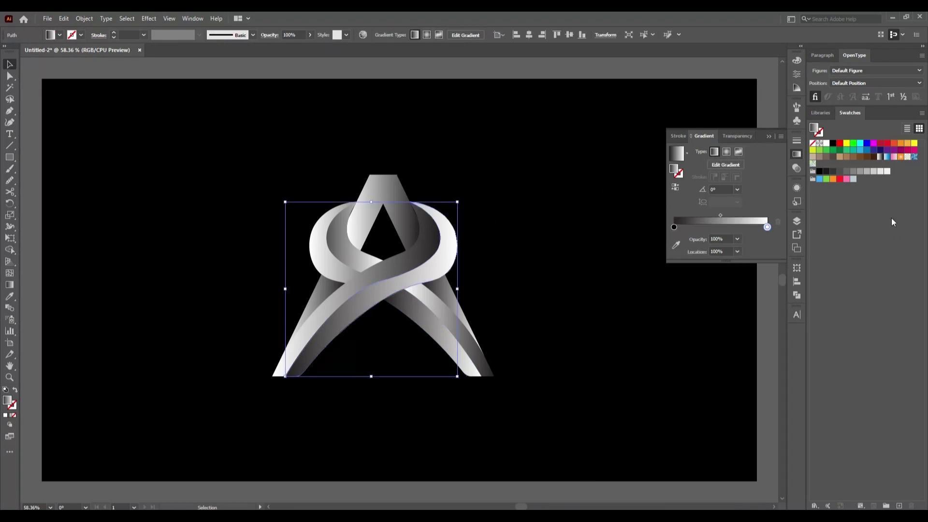
left_click_drag(765, 229, 724, 230)
left_click(765, 230)
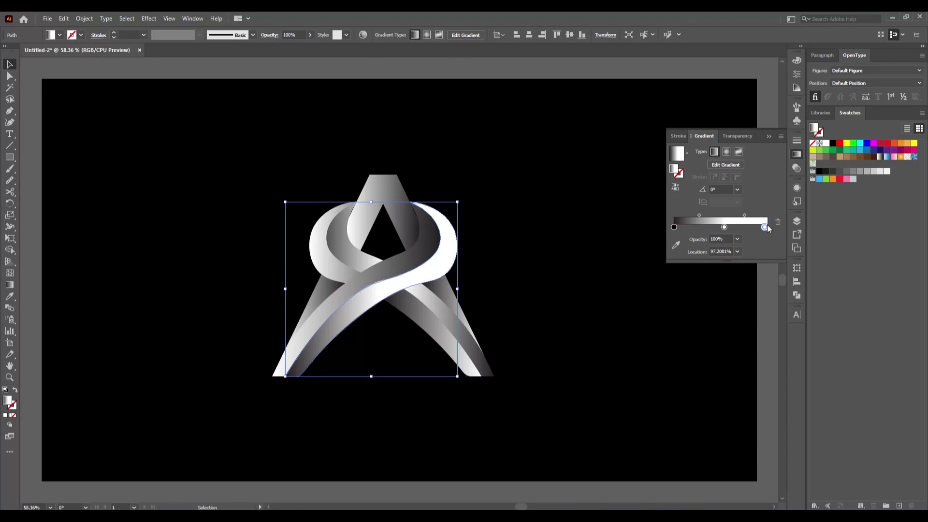
double_click(765, 227)
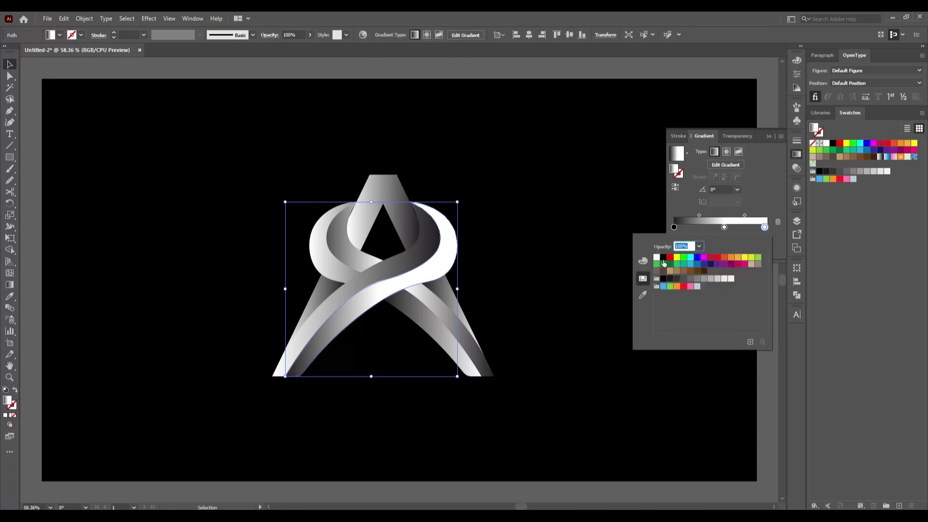
left_click(663, 259)
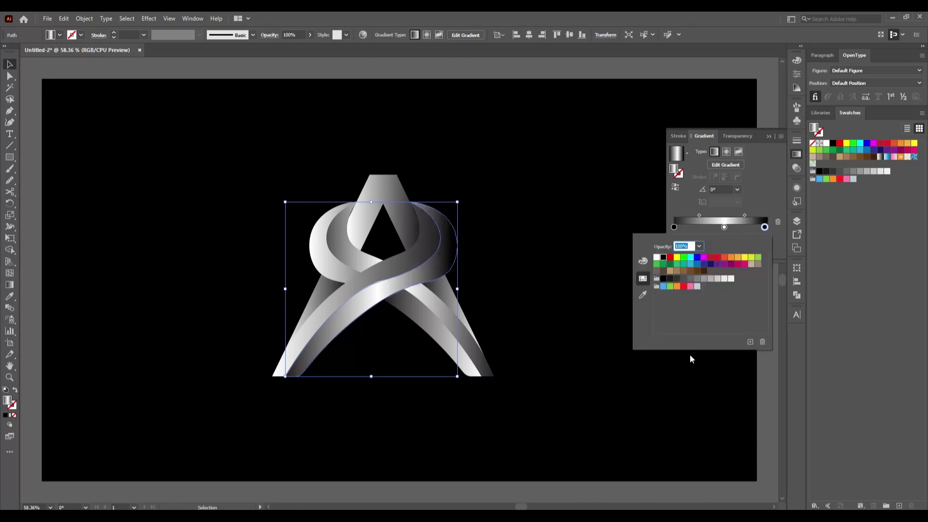
left_click(723, 228)
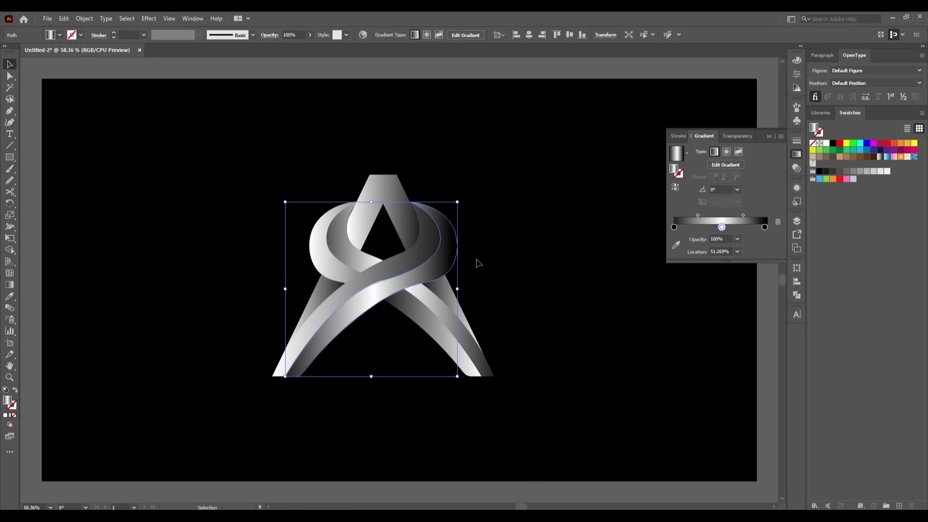
Step: Copy the black-white-black gradient onto the right leg's lower strip with the Eyedropper
left_click(418, 340)
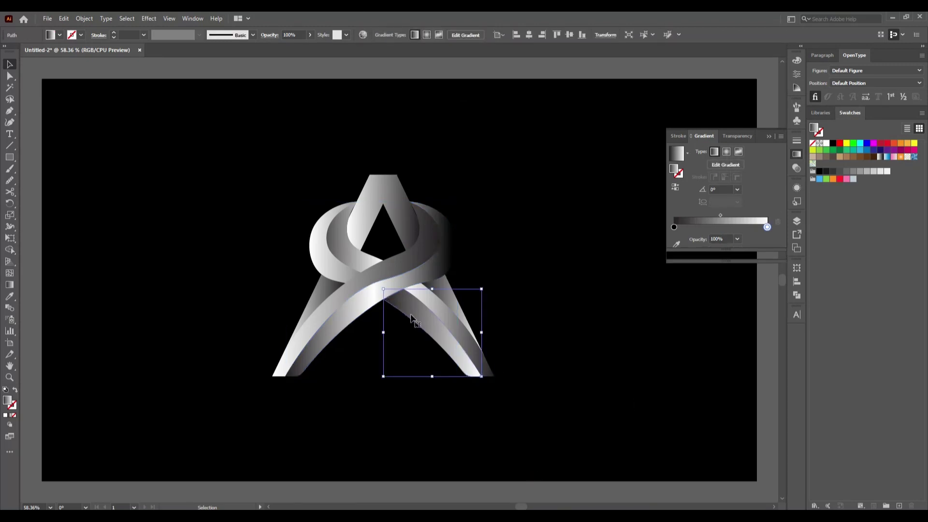
left_click(10, 295)
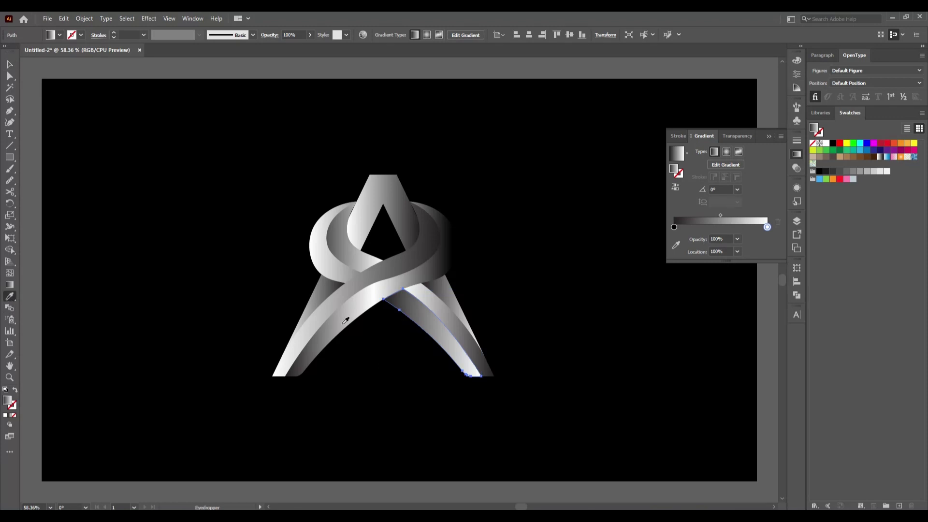
left_click(346, 319)
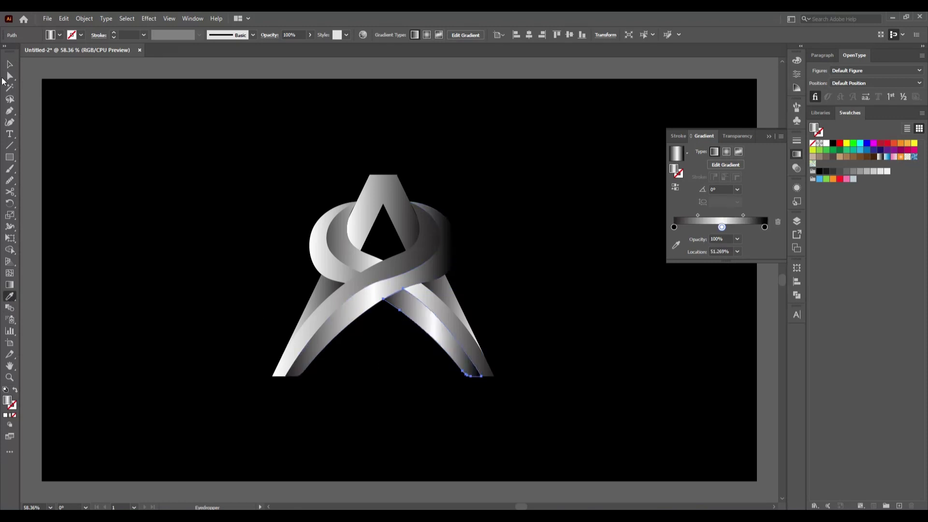
Step: Return the right lobe's outer strip to a plain black-to-white gradient without the middle stop
left_click(10, 65)
left_click(338, 324)
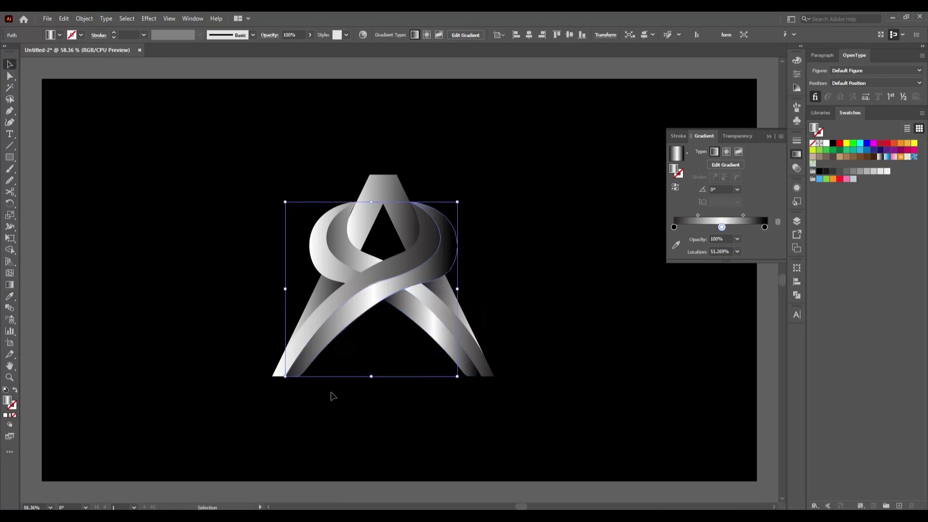
left_click(333, 396)
left_click(455, 259)
left_click_drag(721, 227, 775, 225)
left_click(634, 319)
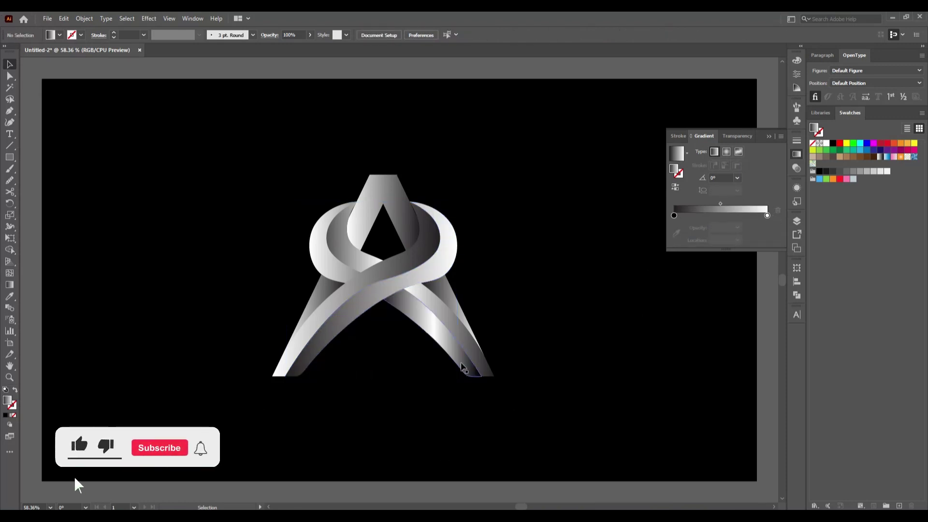
Step: Sample the right lobe's black-to-white gradient onto the right leg's lower strip with the Eyedropper
left_click(463, 372)
key("i")
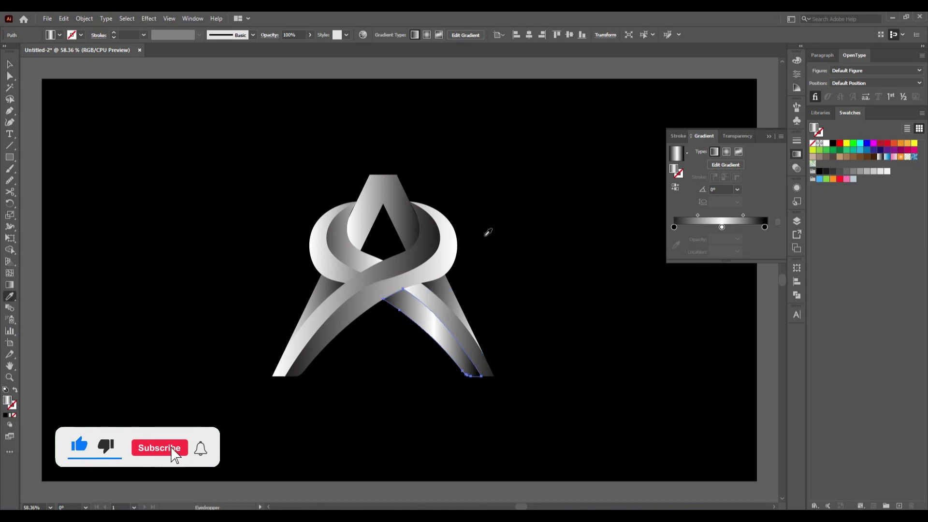
left_click(439, 263)
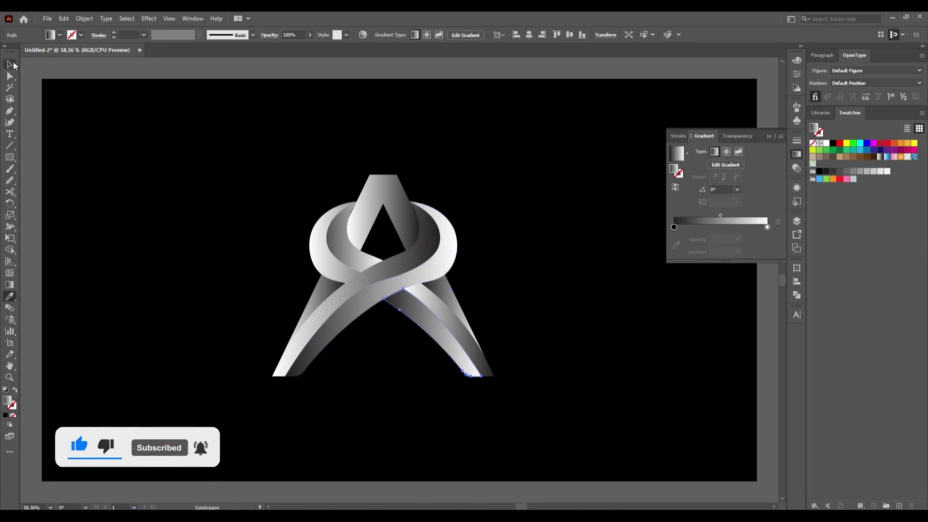
left_click(10, 64)
left_click(153, 310)
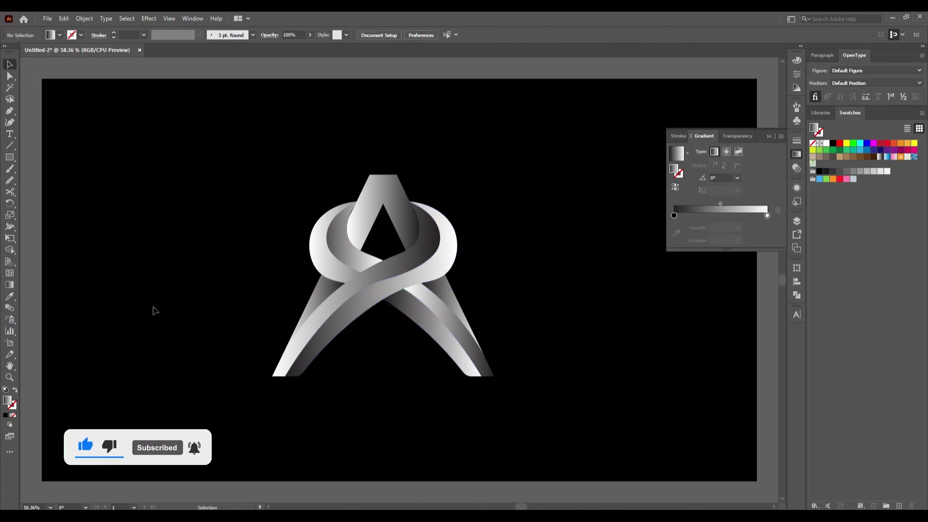
Step: Angle the gradient on the right lobe's inner strip to about -132.4°, reverse it to run dark to white toward the left foot, and shift it up-right
left_click(435, 261)
left_click(10, 284)
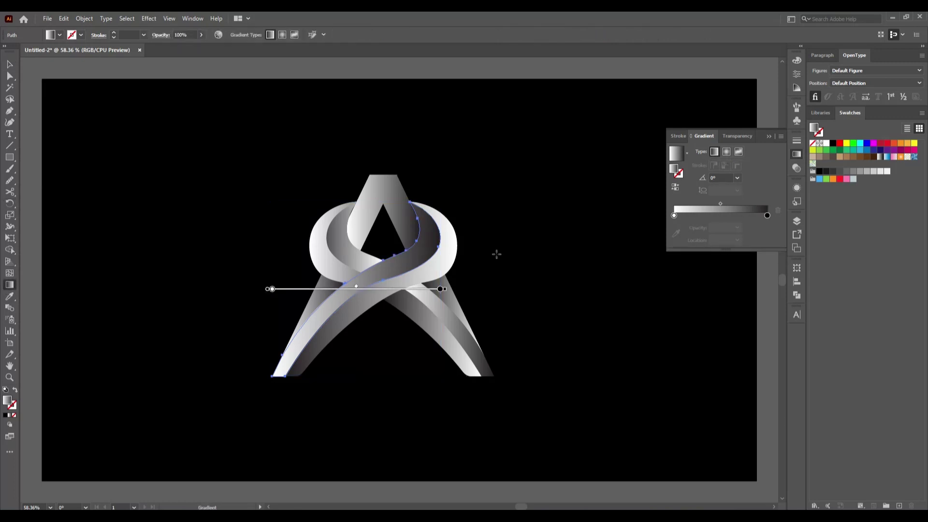
left_click_drag(444, 189, 254, 395)
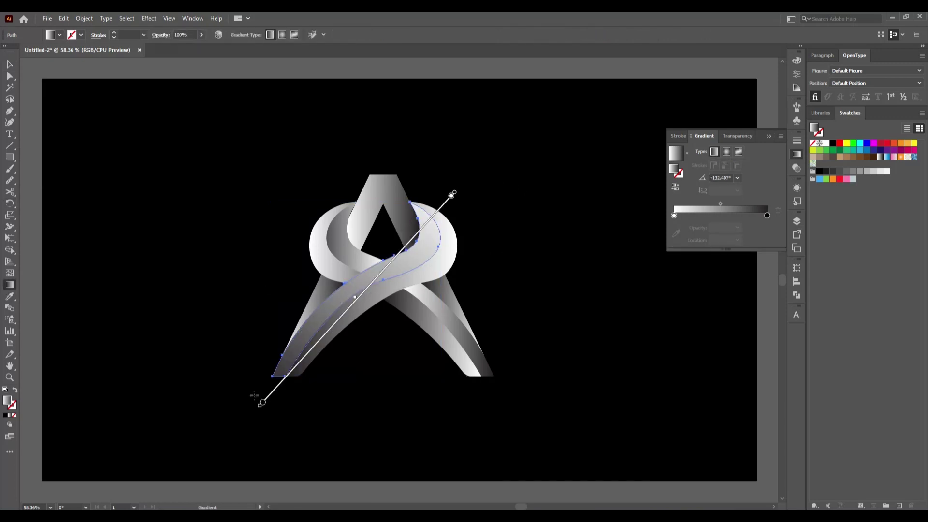
left_click(675, 187)
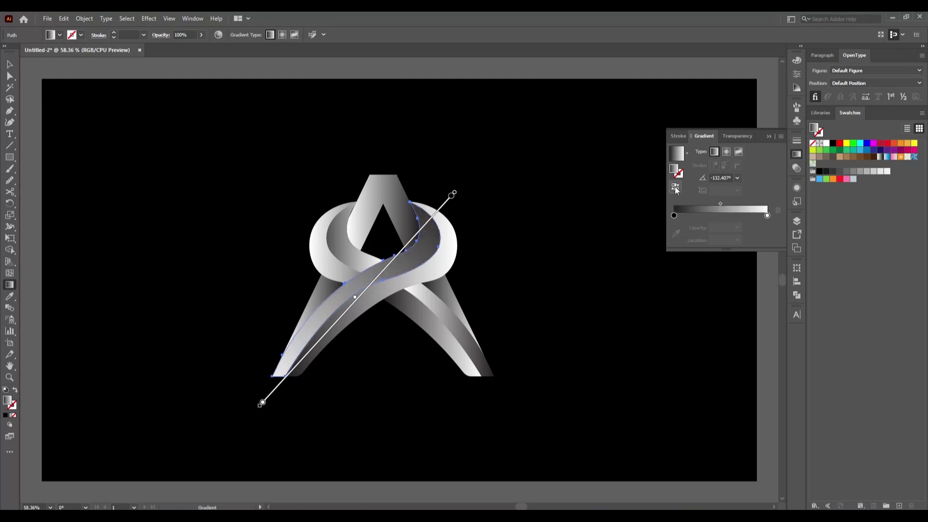
left_click_drag(423, 228, 464, 186)
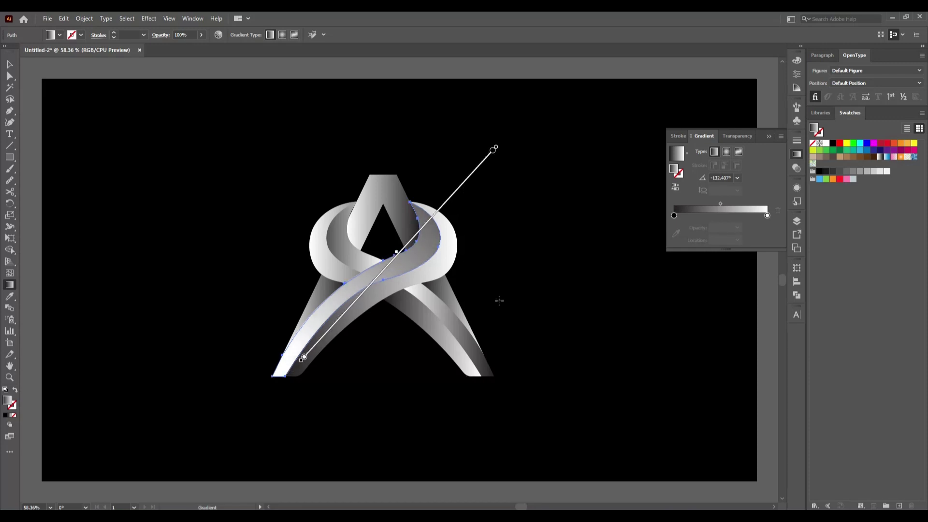
left_click(10, 64)
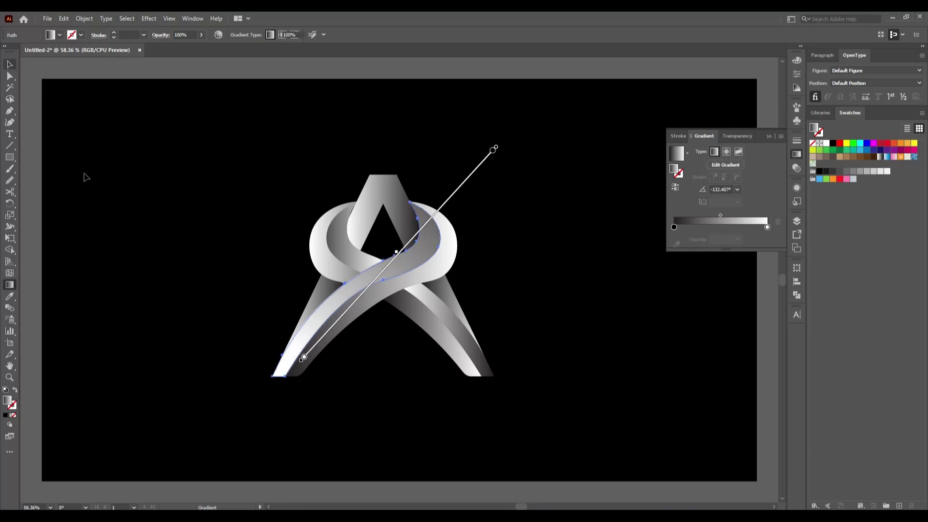
left_click(135, 237)
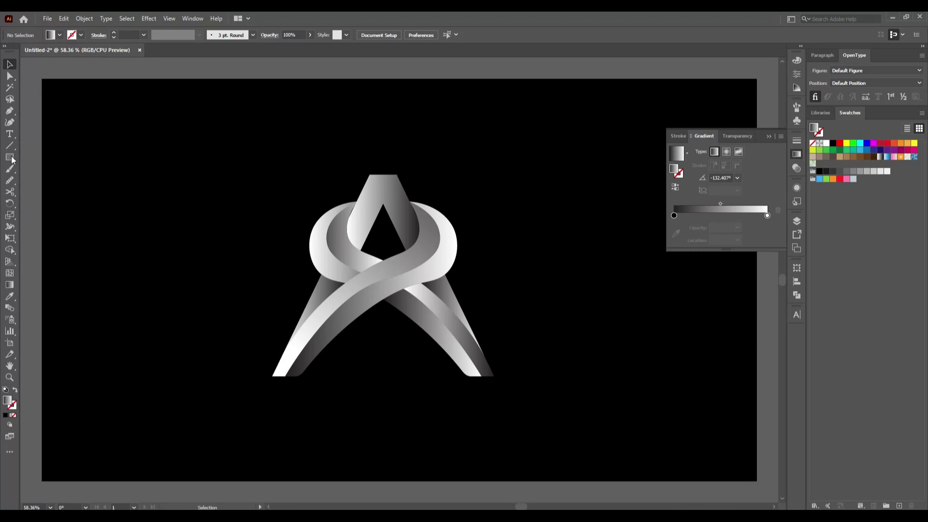
Step: Run the peak piece's gradient vertically at -90°, white at the top, and shift it down to start just above the peak
left_click(373, 193)
left_click(11, 284)
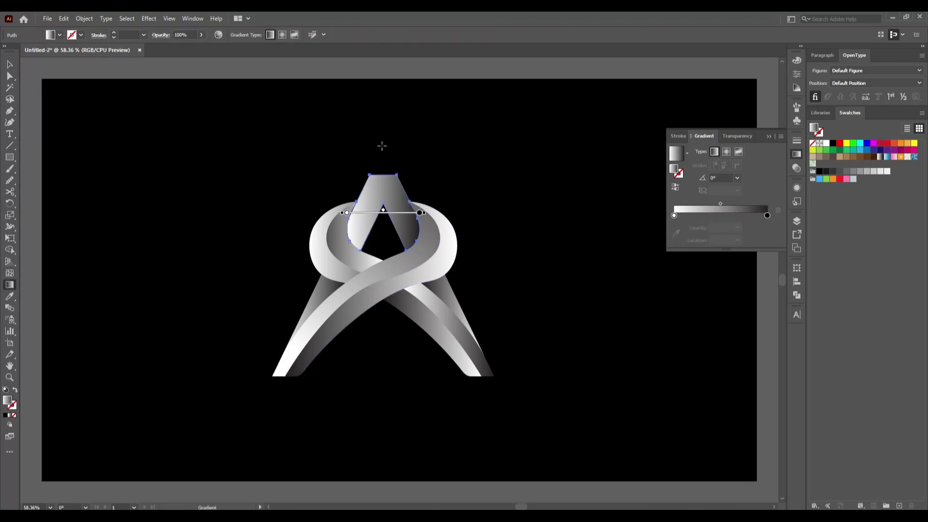
left_click_drag(382, 144, 383, 280)
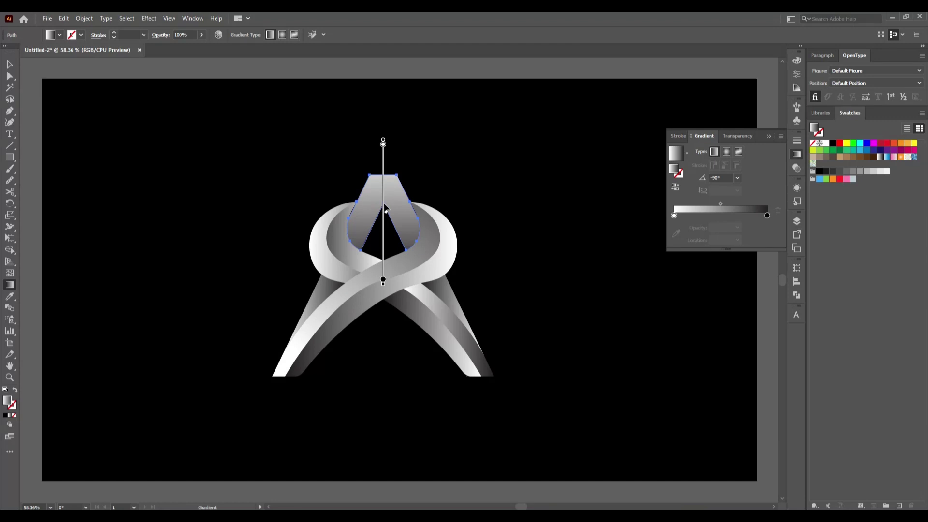
left_click_drag(386, 212, 385, 235)
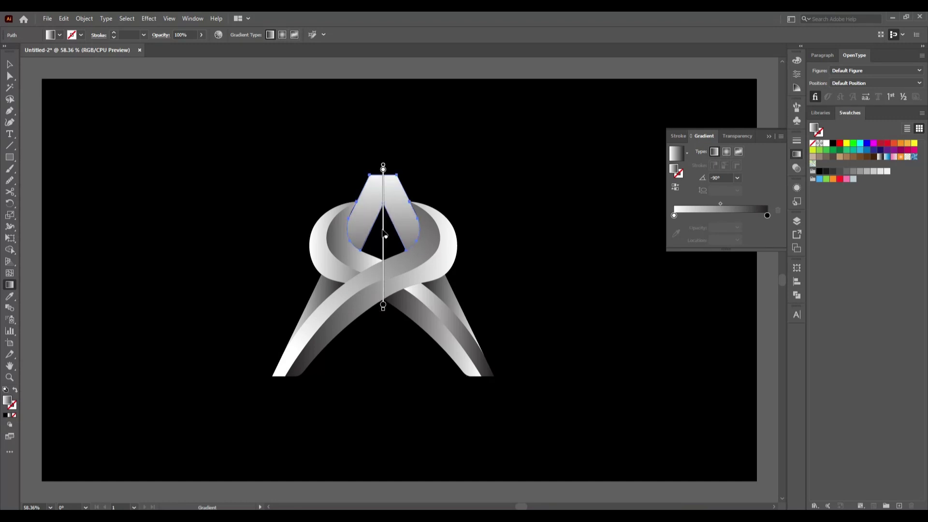
left_click(9, 64)
left_click(136, 239)
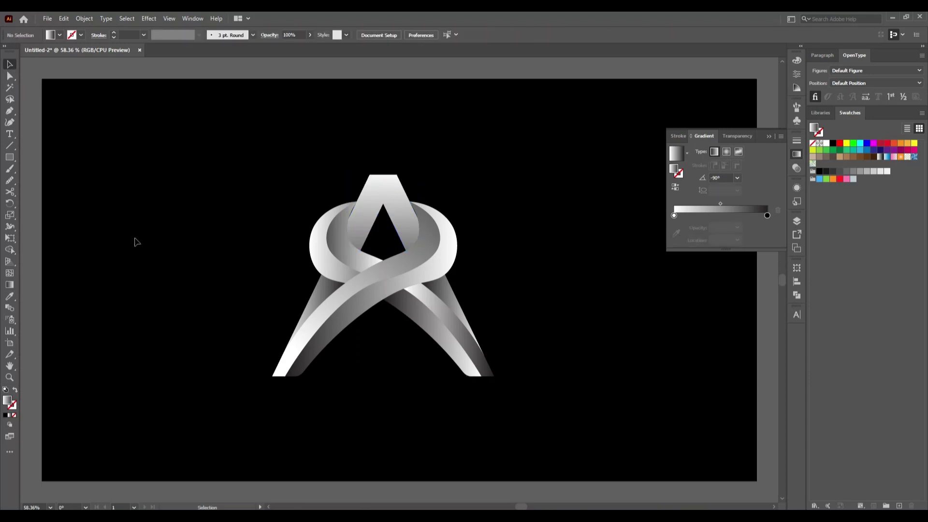
Step: Angle the gradient on the left leg's back piece along the leg at about -118.8°, from white near the peak to black at the foot
left_click(324, 293)
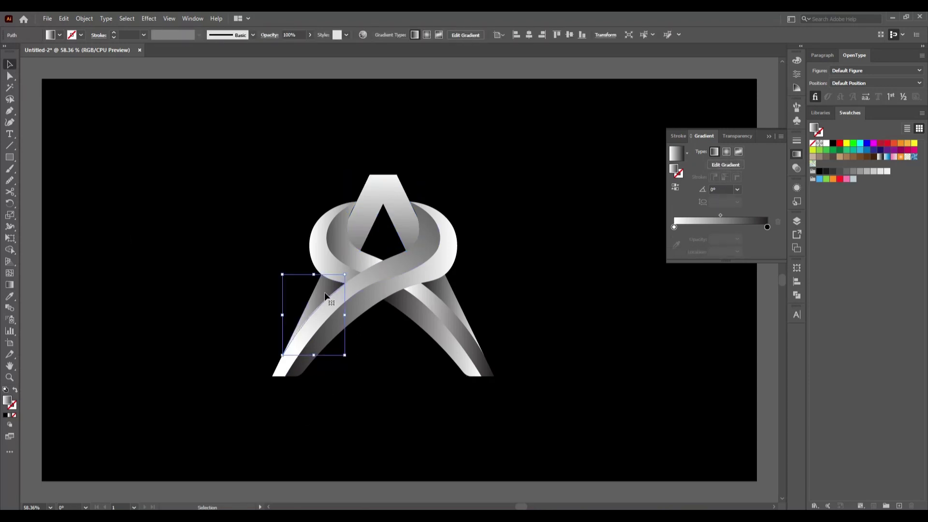
left_click(10, 285)
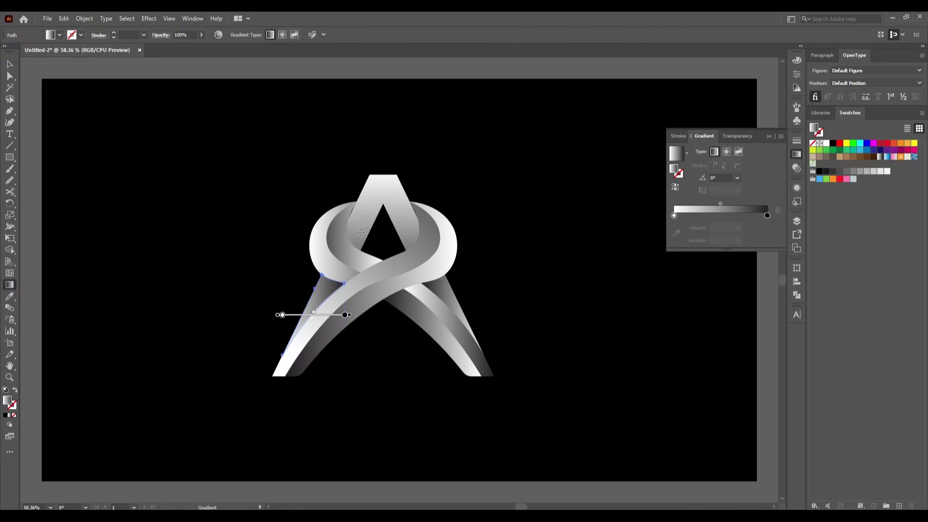
left_click_drag(360, 233, 278, 377)
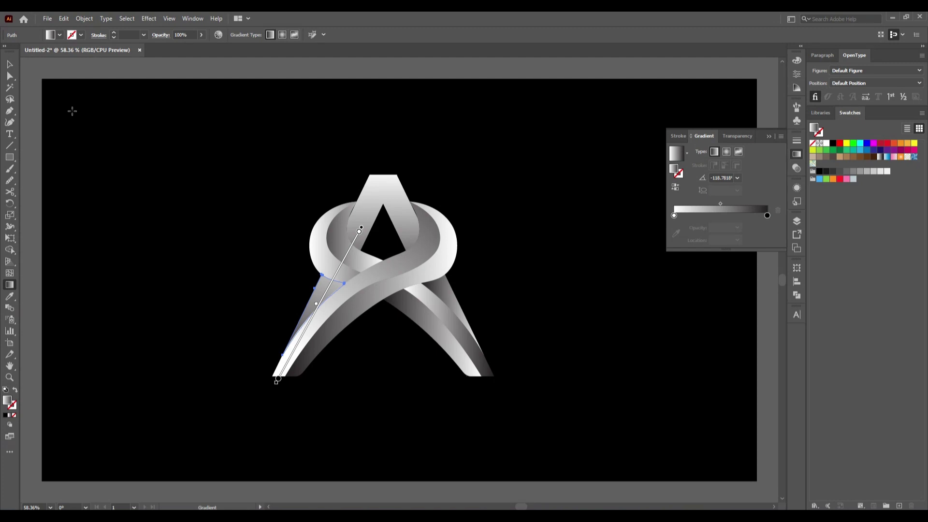
key("v")
left_click(166, 260)
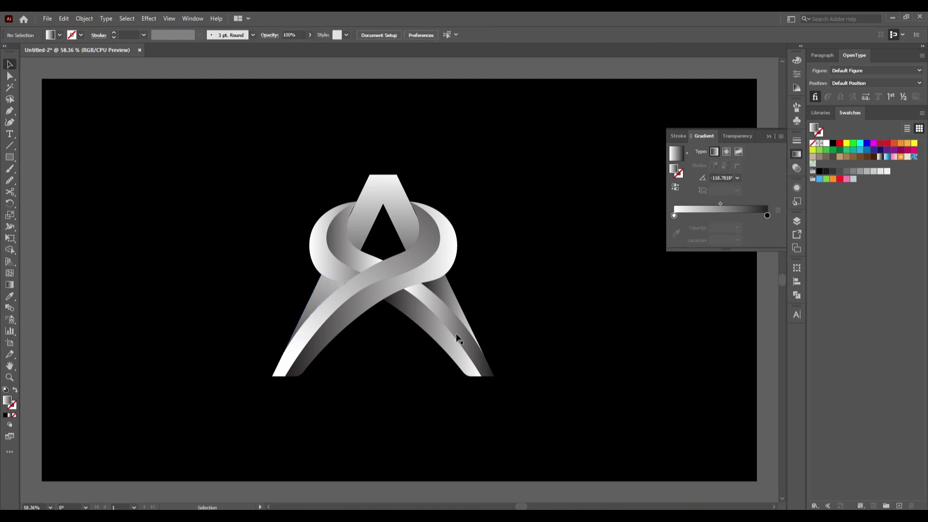
Step: Angle the gradient on the right leg's back-piece group down along the leg at about -59.7°, from black to white
left_click(454, 305)
key("g")
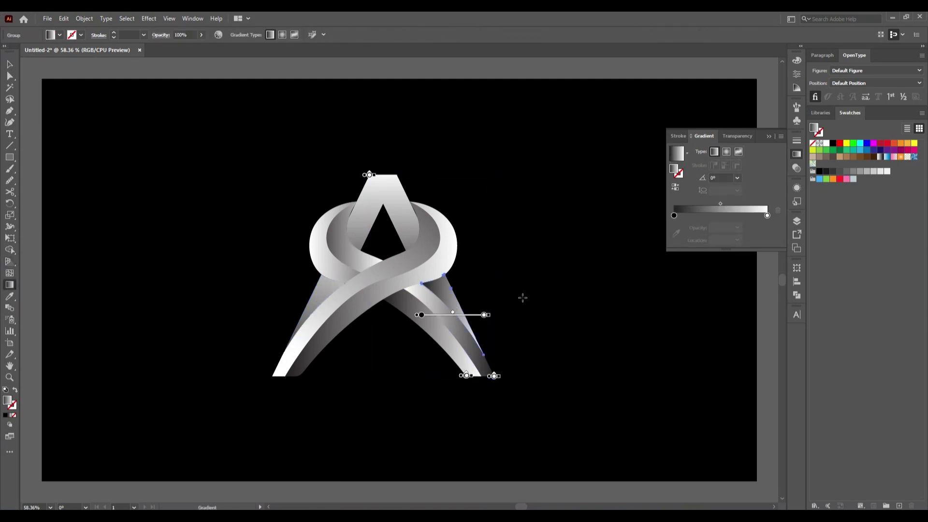
mouse_move(405, 224)
left_mouse_down()
mouse_move(473, 340)
mouse_move(465, 334)
left_mouse_up()
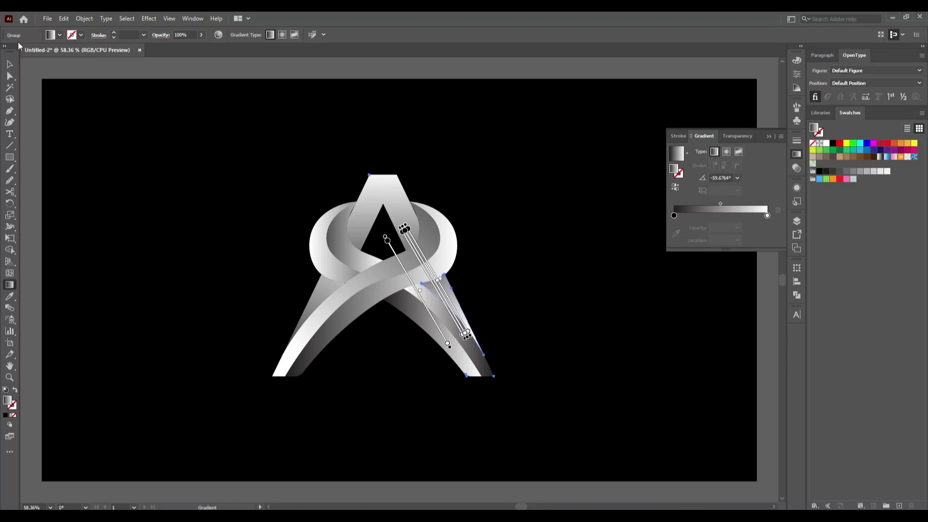
left_click(9, 64)
left_click(197, 227)
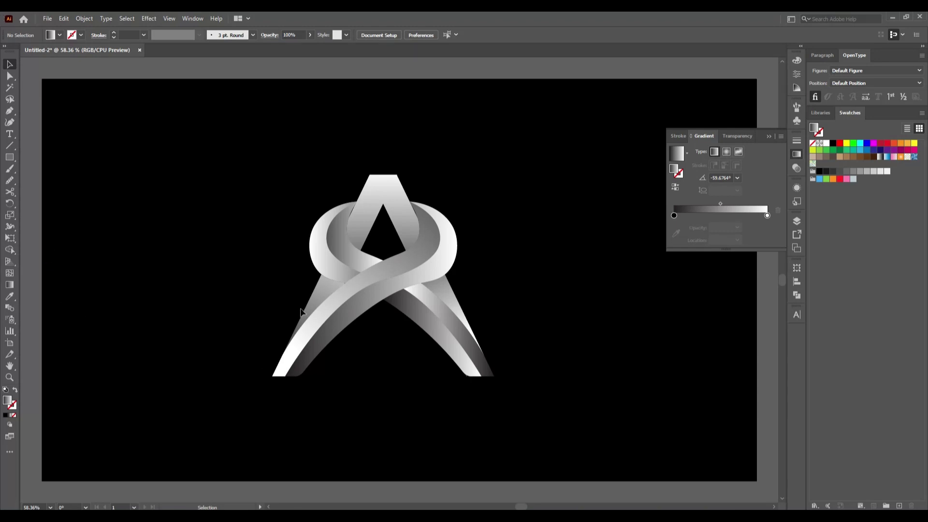
Step: Reverse the gradient on the left leg's back piece so it runs from black to white toward the foot
left_click(452, 292)
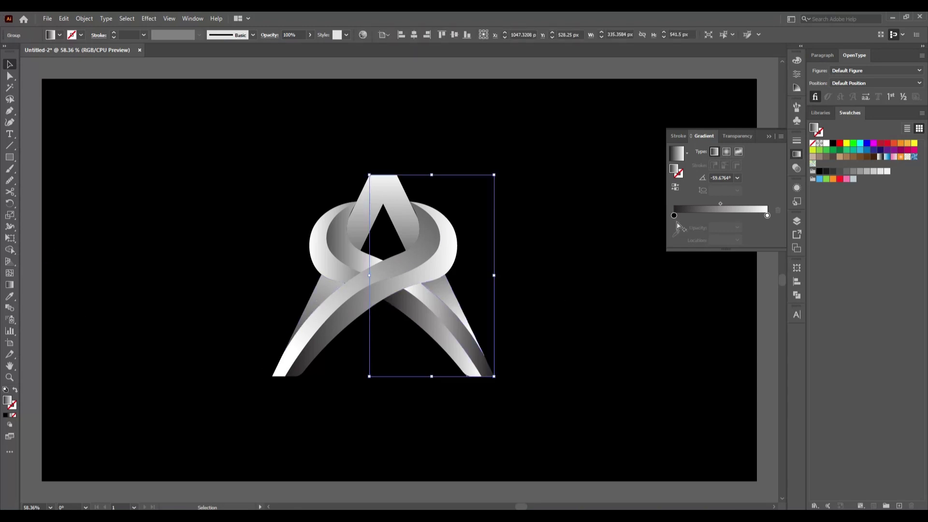
left_click(140, 197)
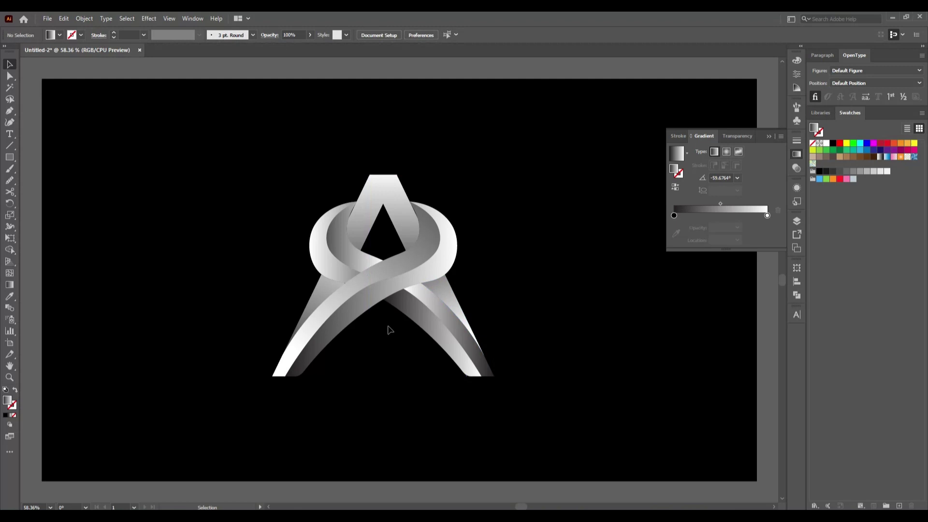
left_click(324, 295)
left_click(675, 187)
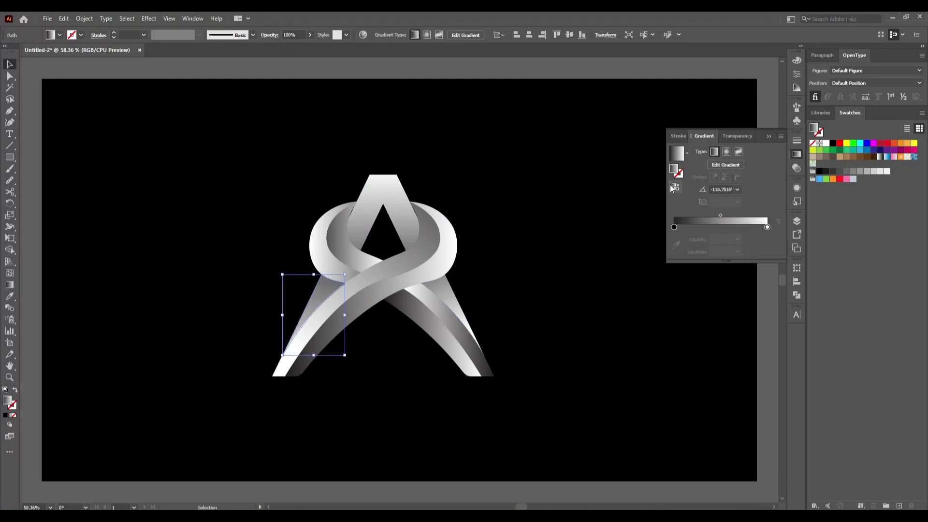
left_click(157, 370)
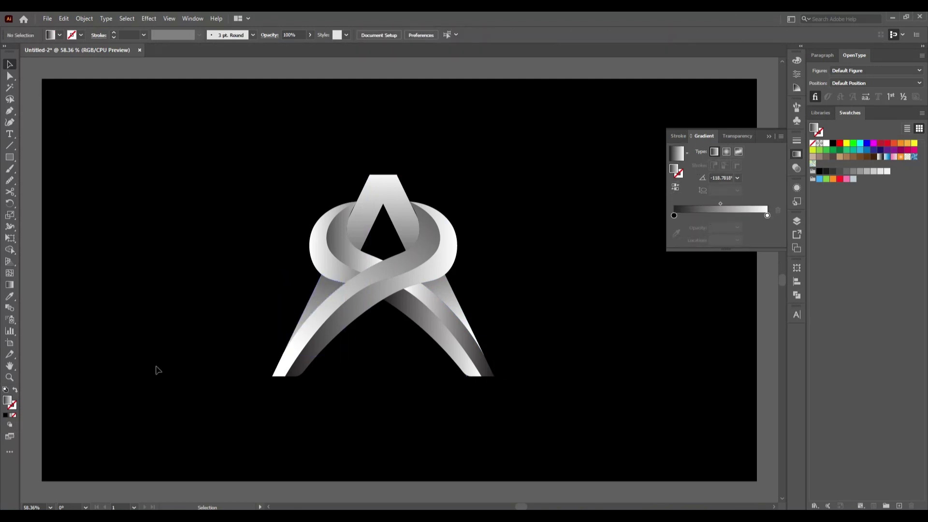
Step: Move the black stop of the left leg's back-piece gradient to about 10% along the gradient
left_click(327, 290)
key("g")
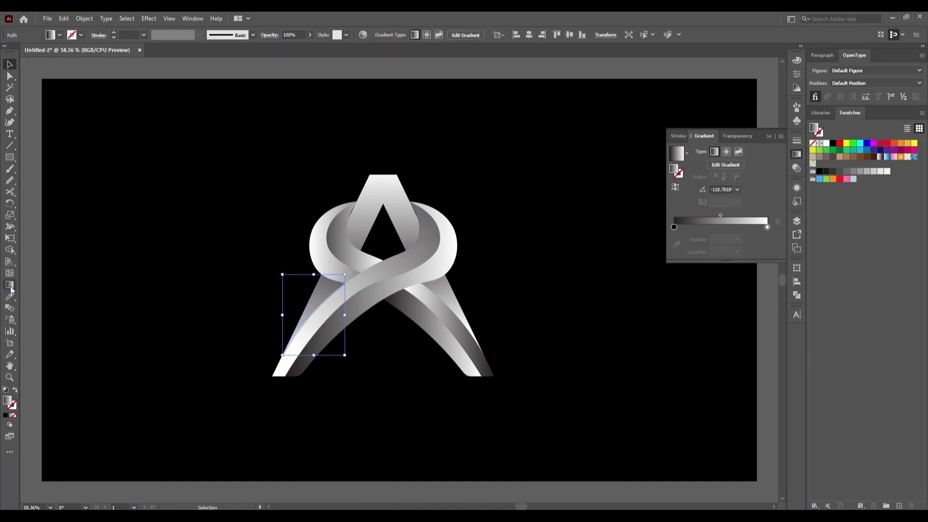
mouse_move(355, 244)
left_mouse_down()
mouse_move(372, 210)
mouse_move(363, 224)
left_mouse_up()
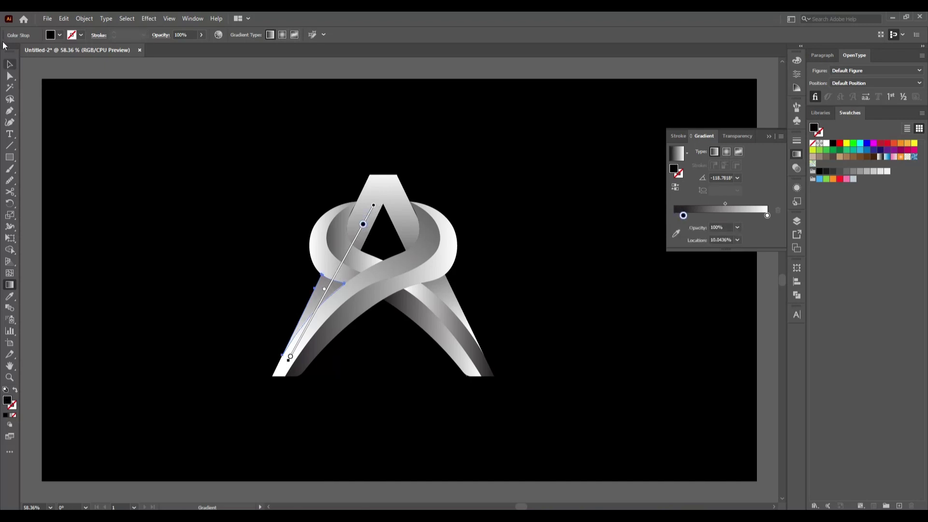
left_click(10, 64)
left_click(100, 224)
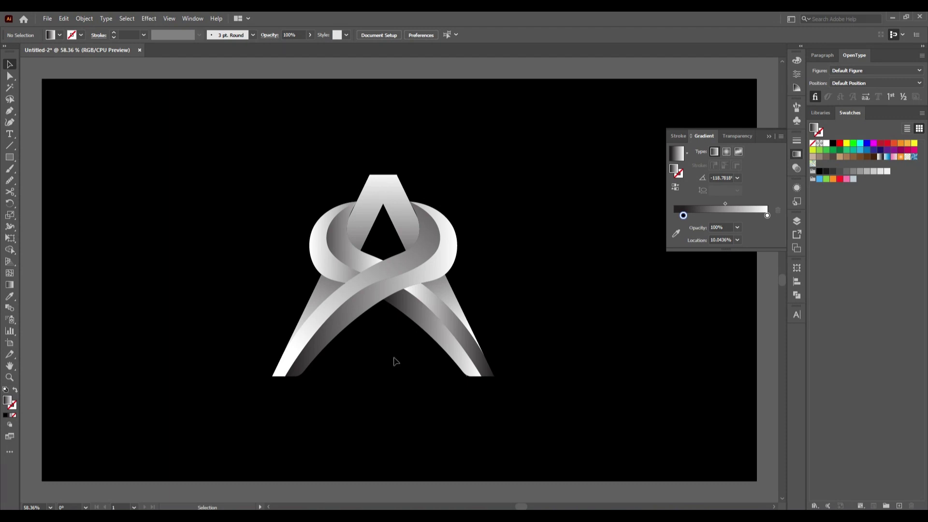
Step: Angle the gradient on the right leg's inner band down along the leg at about -44°, from black to white
left_click(410, 315)
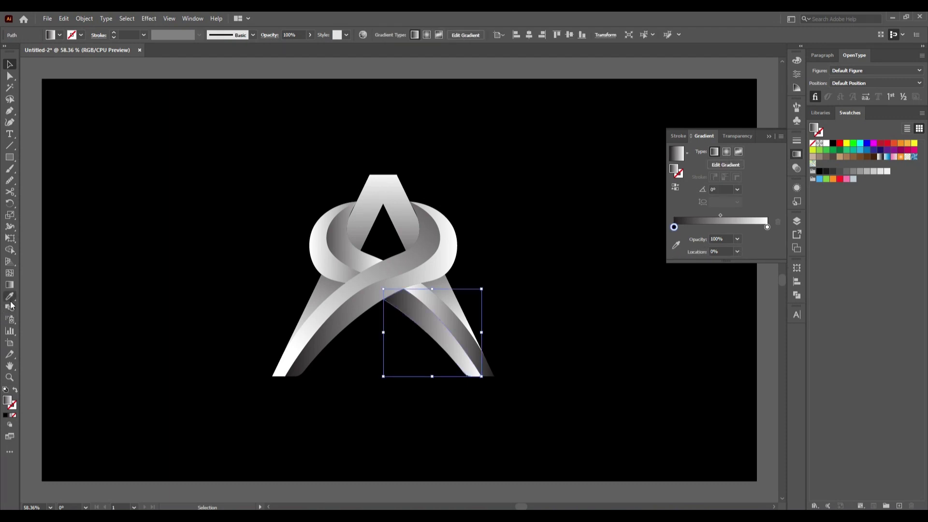
left_click(10, 284)
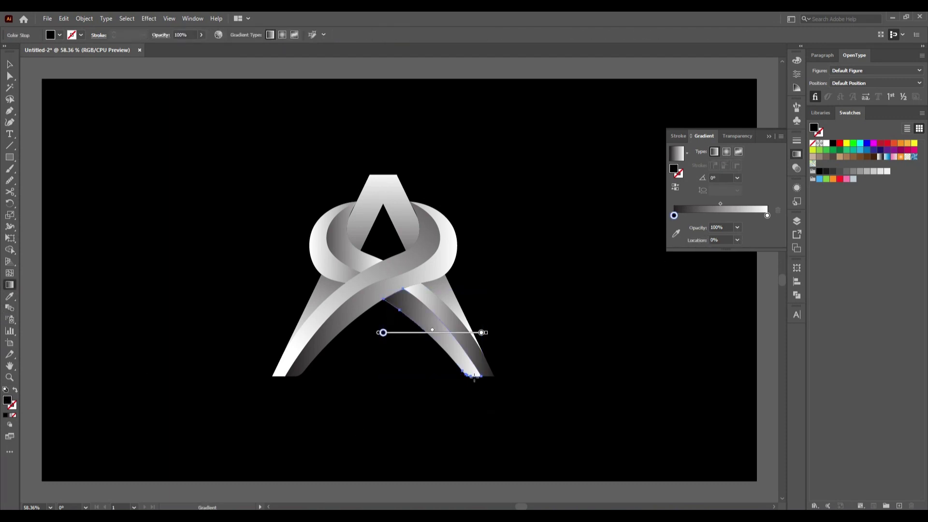
left_click_drag(361, 267, 483, 385)
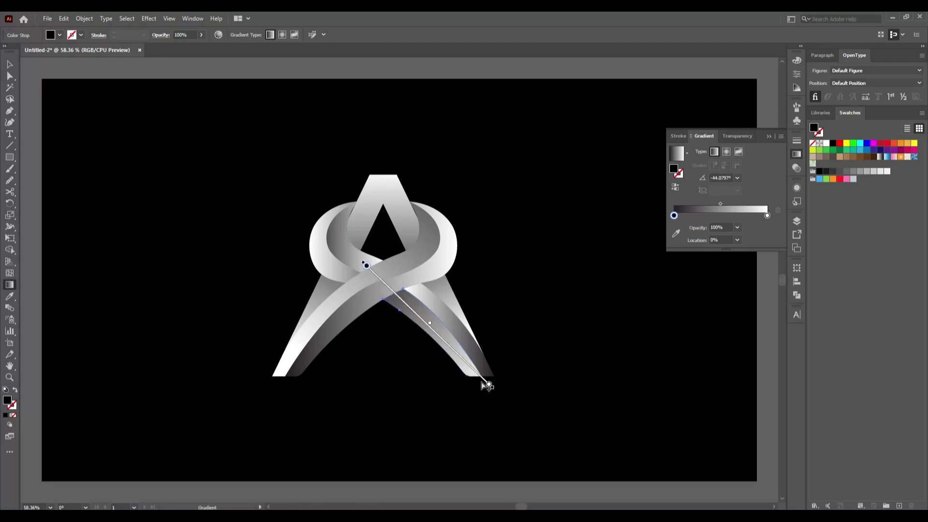
key("v")
left_click(219, 298)
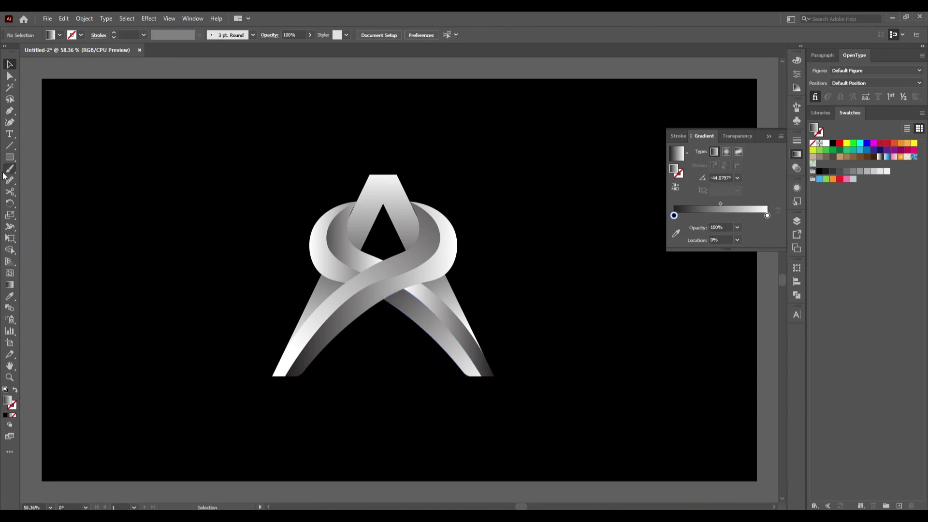
Step: Draw a horizontal line about 660 px long across both feet of the A and give it a white stroke
left_click(10, 145)
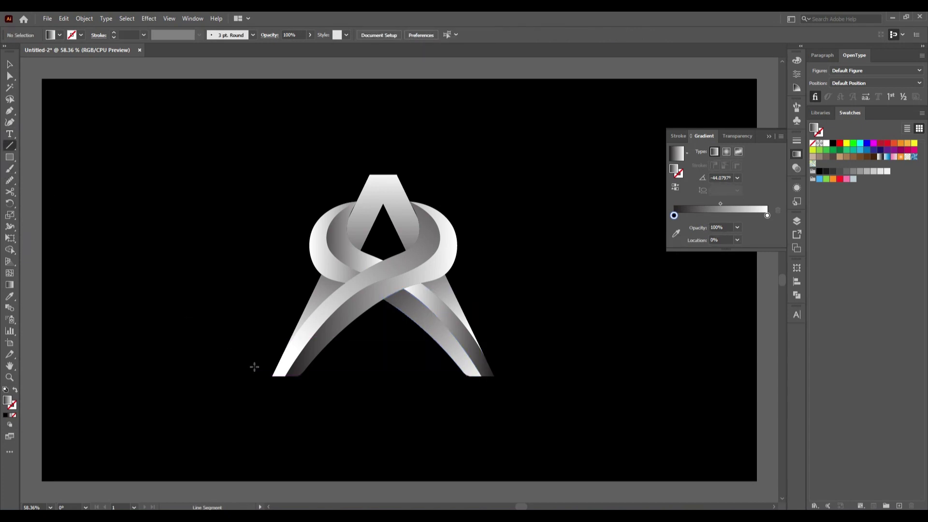
left_click_drag(253, 361, 498, 361)
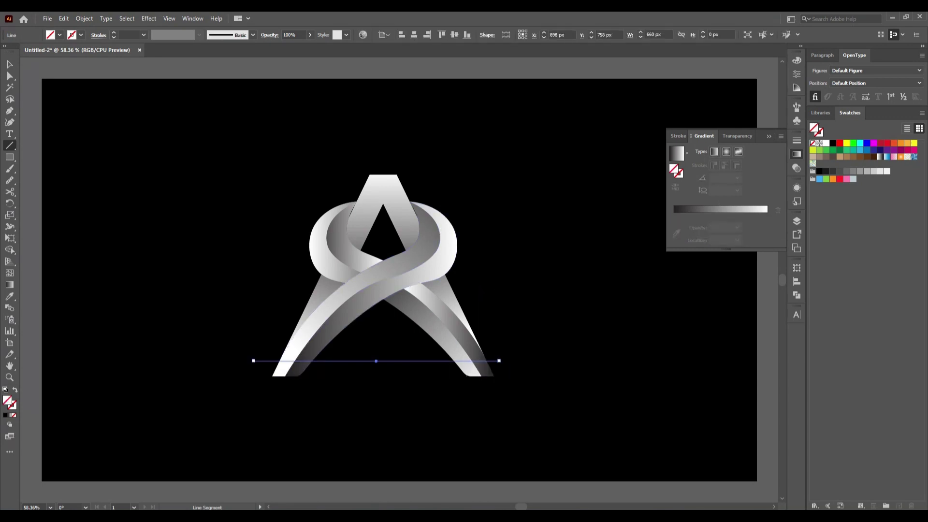
left_click(80, 35)
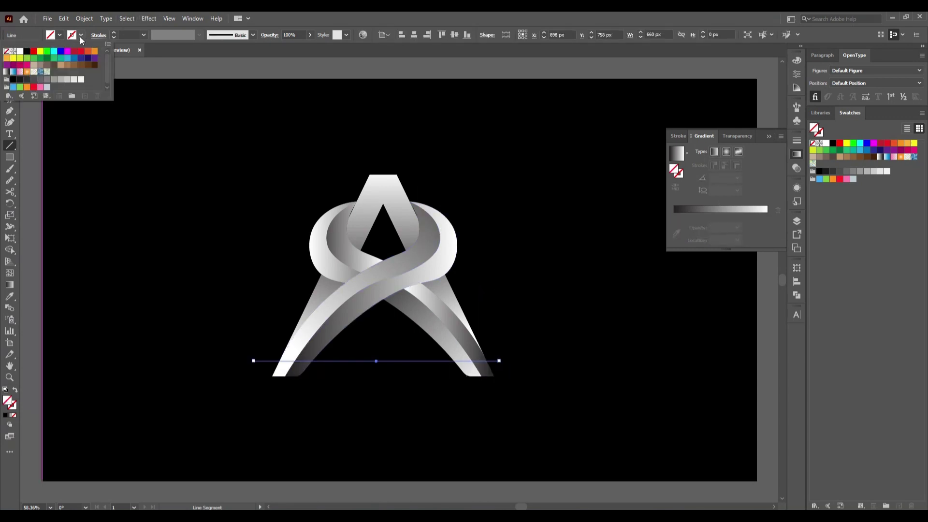
left_click(27, 51)
left_click(19, 51)
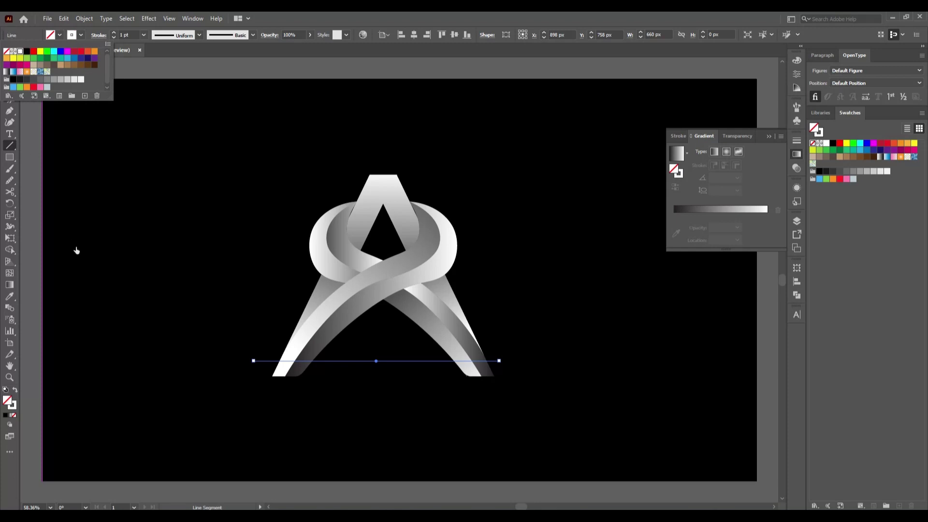
Step: Nudge the white line down to Y 792 px, just above the bottom edge of the feet
key("Down")
key("Down")
key("Down")
key("Down")
key("Down")
key("Down")
key("Down")
key("Down")
key("Down")
key("Down")
key("Down")
key("Down")
key("Down")
key("Down")
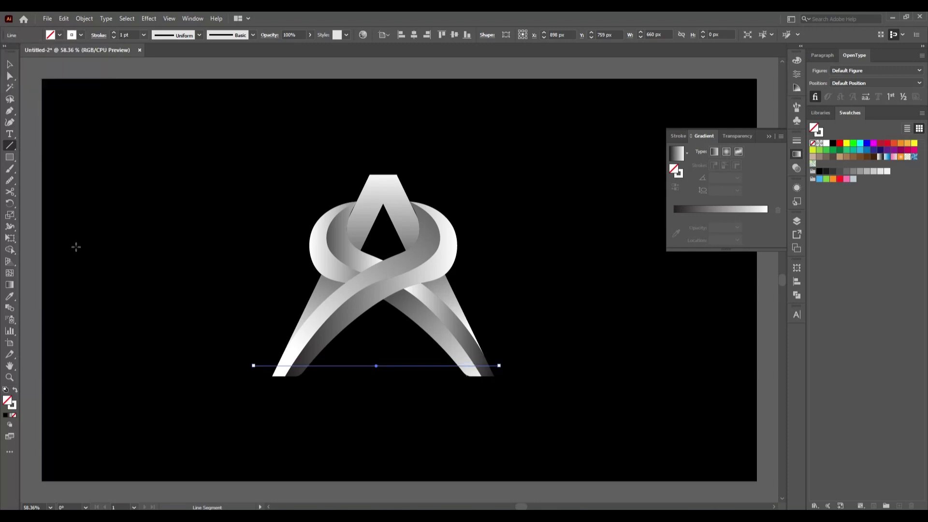
key("Down")
key("Down")
key("Down")
key("Down")
key("Down")
key("Down")
key("Down")
key("Down")
key("Down")
key("Down")
key("Down")
key("Down")
key("Down")
key("Down")
key("Down")
key("Down")
key("Down")
key("Down")
key("Down")
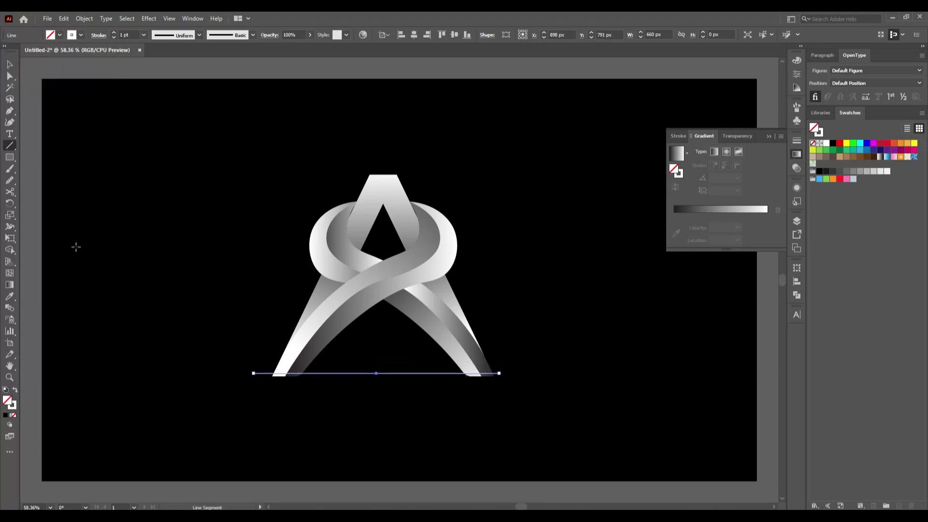
key("Down")
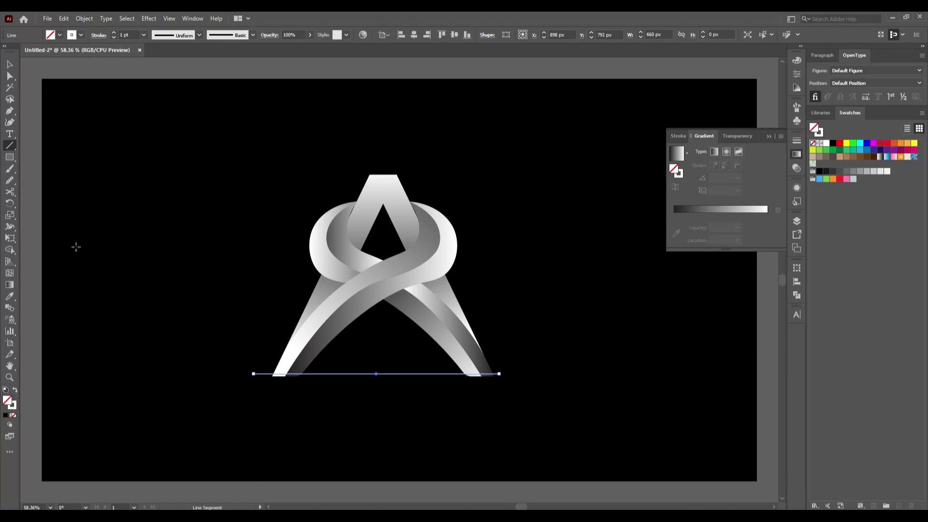
Step: Select the leg pieces with the line and remove the left foot's parts below the line with the Shape Builder
left_click(5, 67)
left_click_drag(236, 342, 540, 422)
left_click(10, 250)
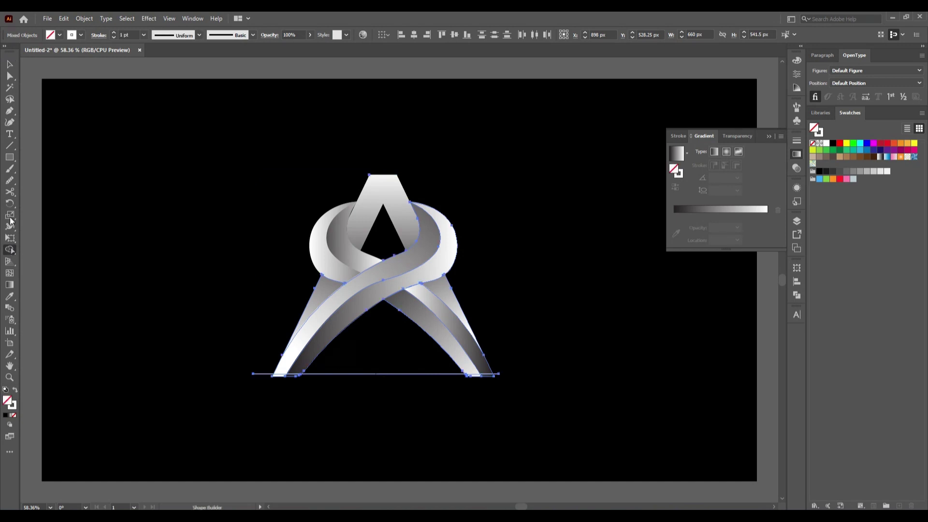
scroll(281, 379, "up", 4)
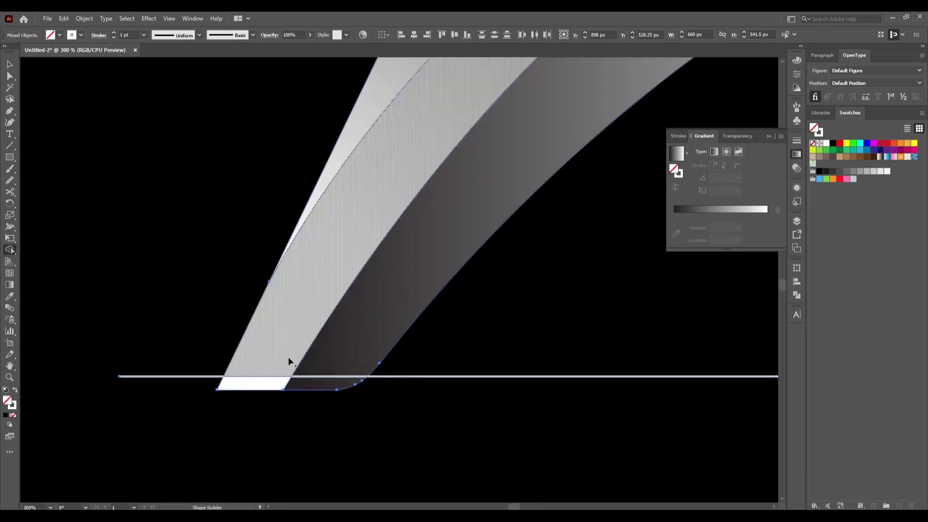
left_click_drag(274, 390, 242, 400)
scroll(272, 412, "right", 2)
scroll(273, 414, "right", 7)
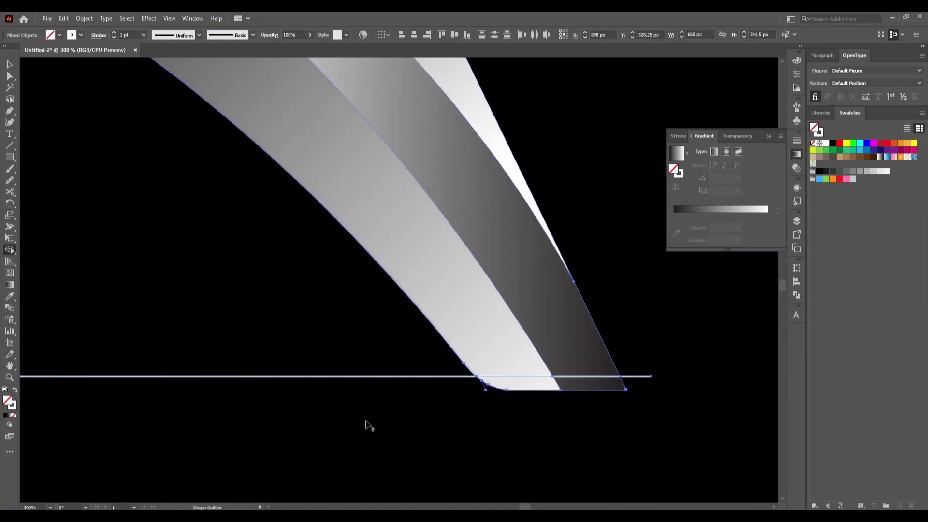
Step: Remove the right foot's parts below the line with the Shape Builder, including its rounded corner
left_click_drag(528, 387, 581, 390)
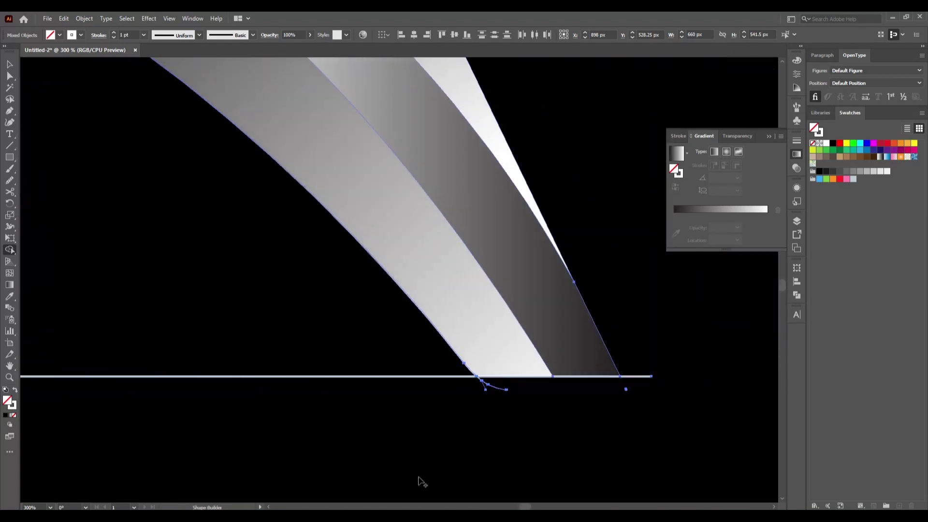
left_click(482, 387, "alt")
left_click_drag(476, 391, 506, 388)
scroll(648, 393, "up", 4)
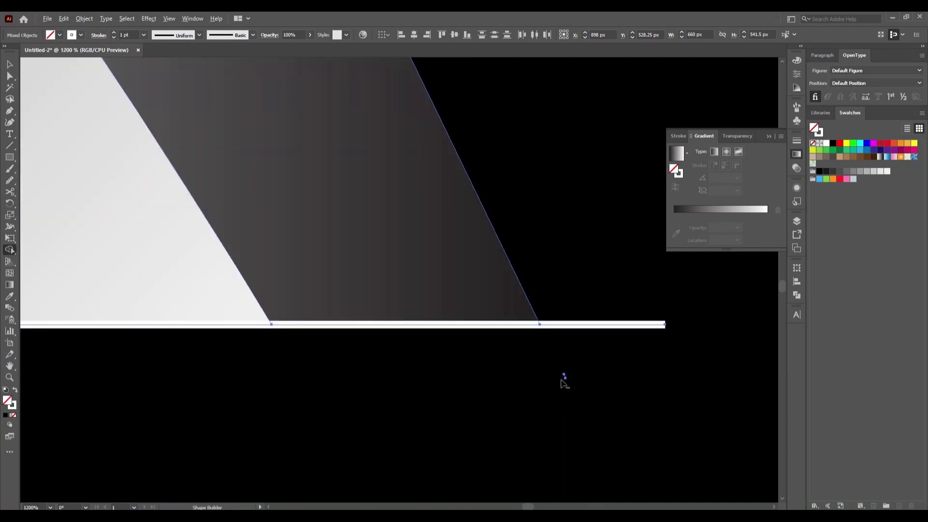
left_click(567, 396, "ctrl")
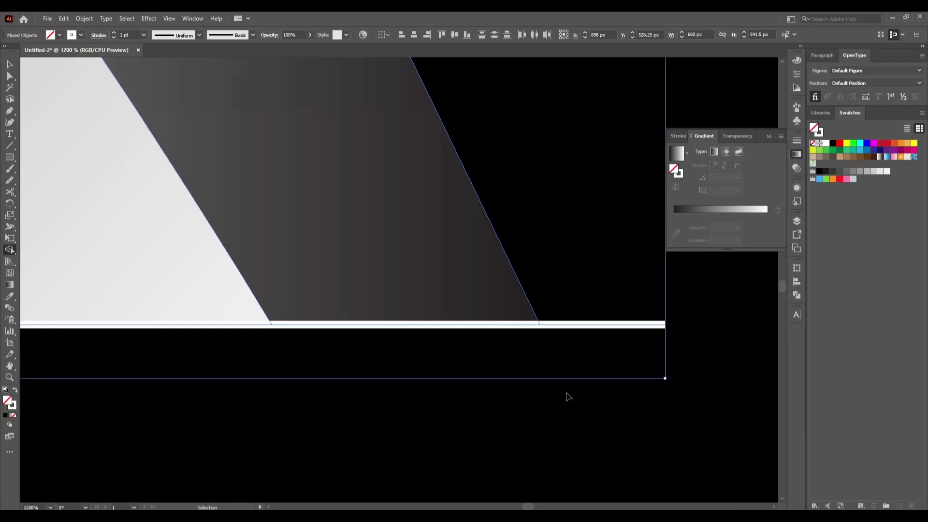
key("ctrl+0")
Step: Delete the white cutting line beneath the feet
left_click(9, 64)
key("ctrl+a")
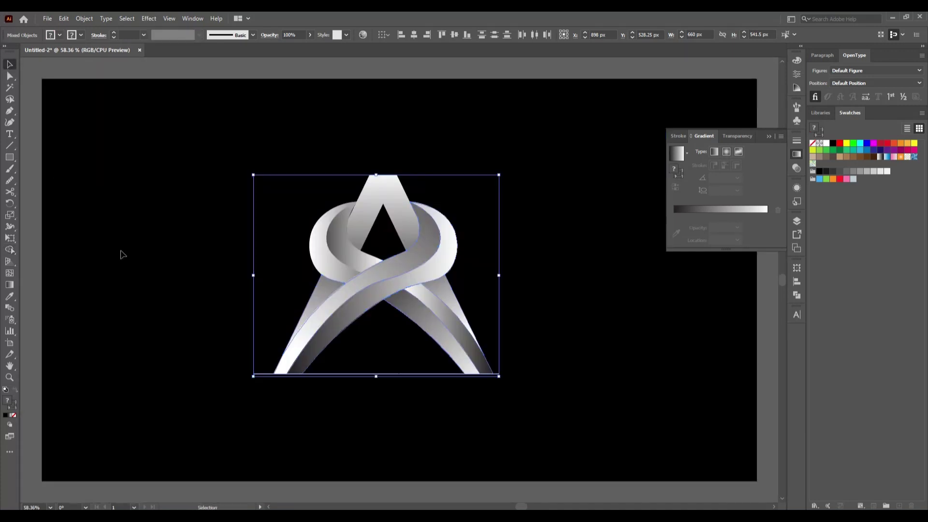
left_click(169, 364)
left_click(393, 373)
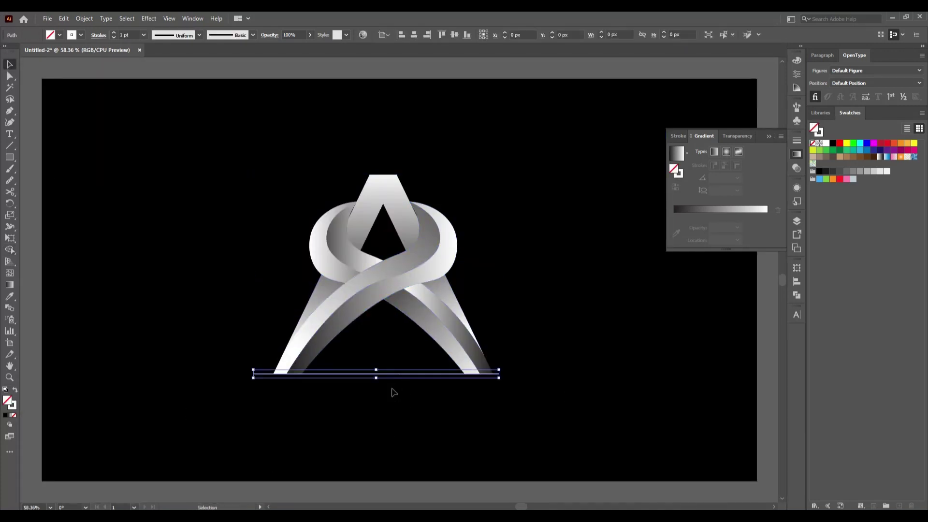
key("Delete")
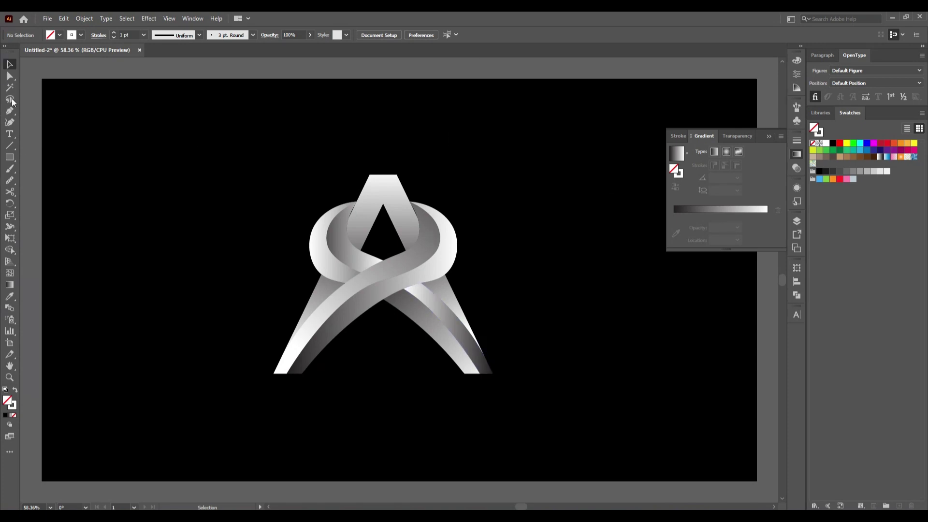
Step: Try to round the two top corners of the peak piece
left_click(12, 79)
left_click_drag(353, 155, 429, 208)
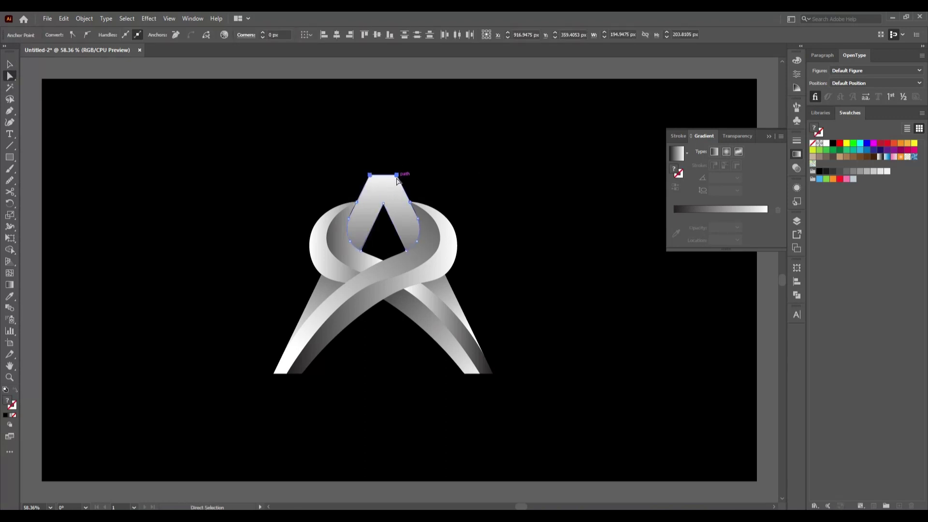
left_click_drag(397, 179, 393, 186)
left_click(472, 167)
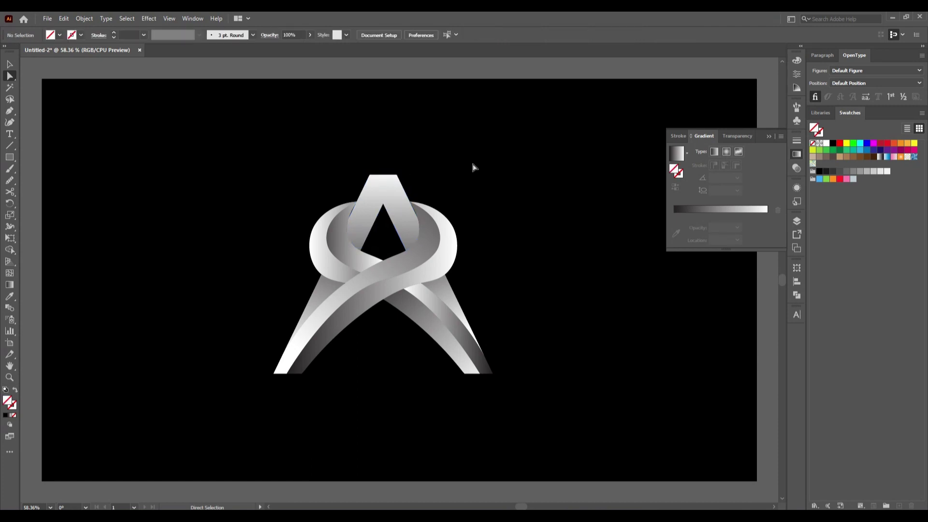
Step: Group all the logo pieces and center the group on the artboard both vertically and horizontally
left_click(10, 63)
left_click_drag(260, 170, 528, 408)
right_click(410, 278)
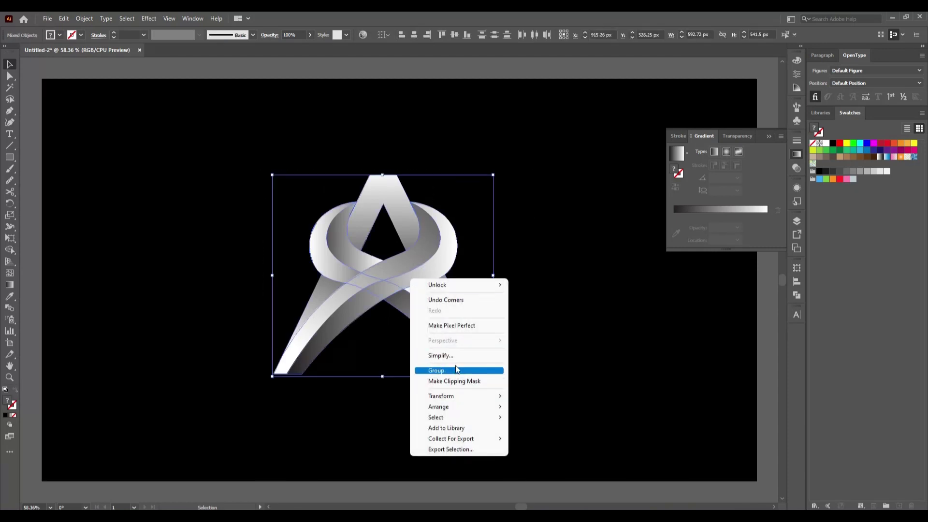
left_click(465, 370)
left_click(768, 136)
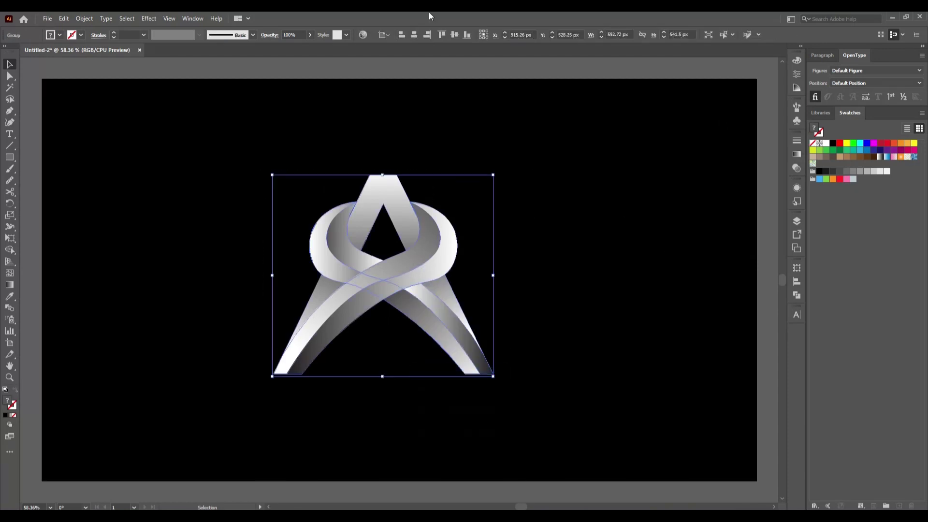
left_click(453, 35)
left_click(414, 36)
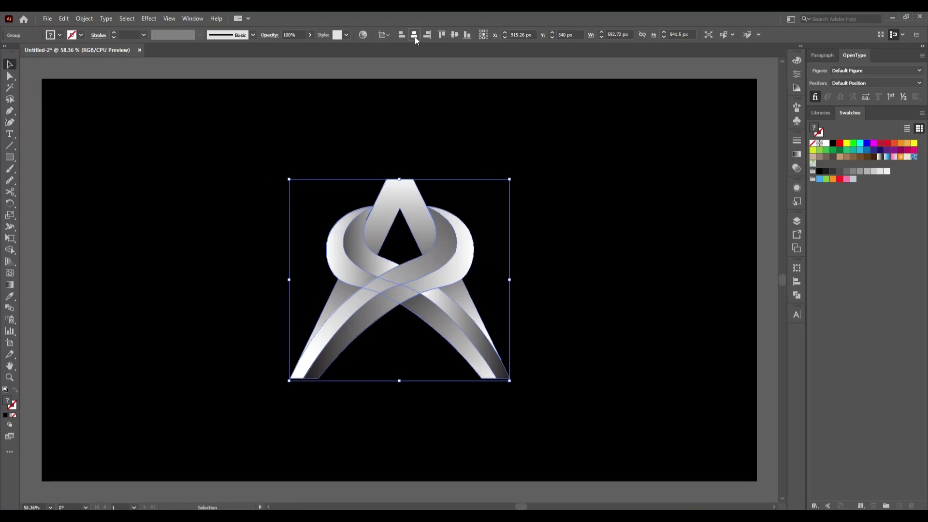
left_click(561, 153)
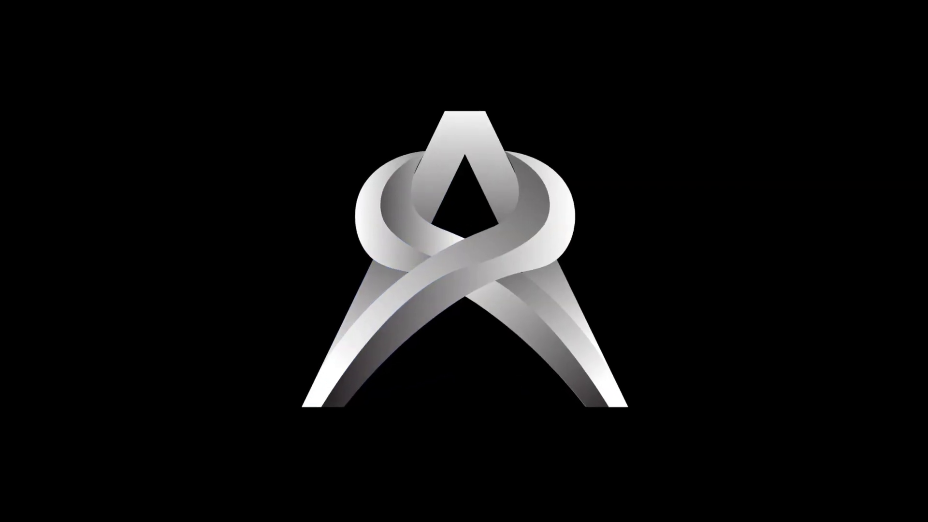